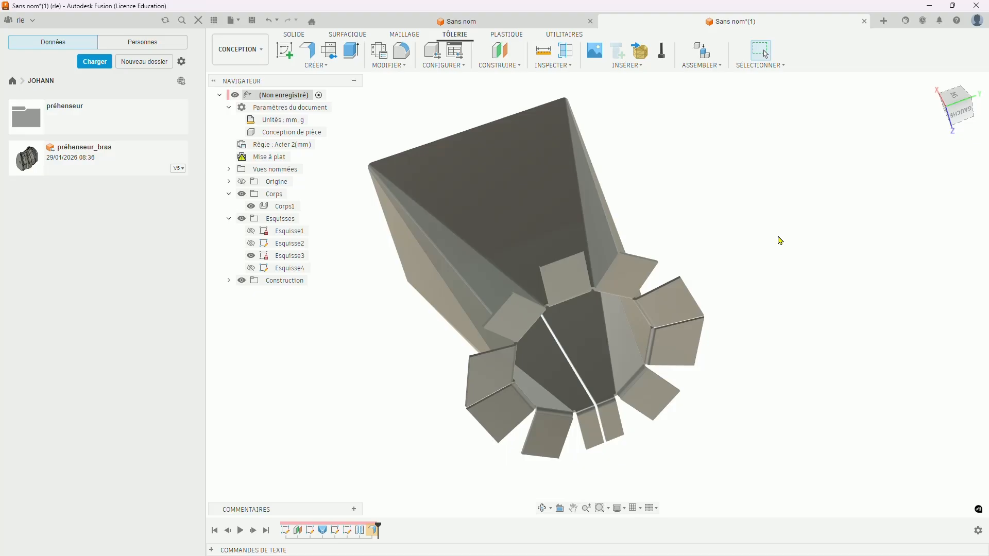
- Create a new part design document of the sheet metal type, in millimetres and grams
shift+middle_drag(841, 235, 854, 202)
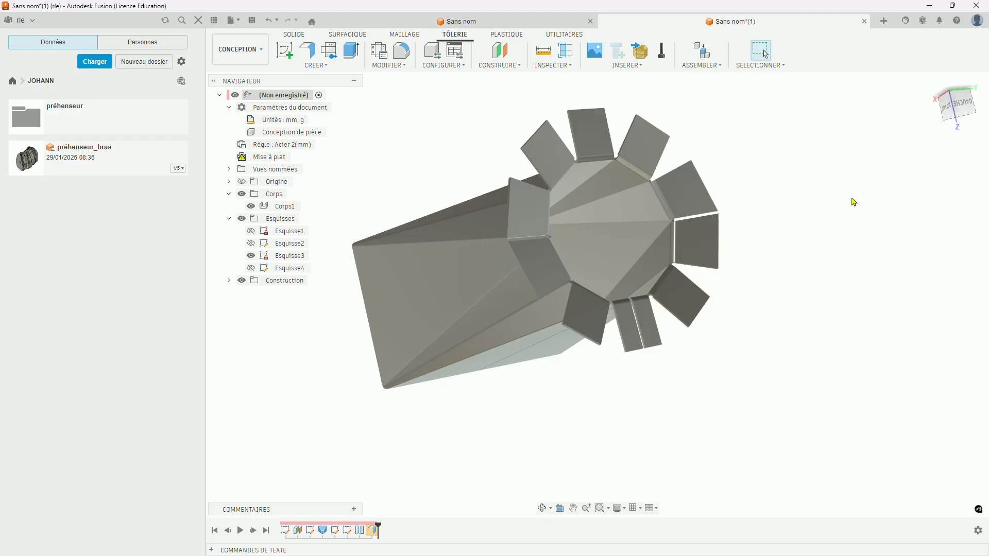
click(884, 21)
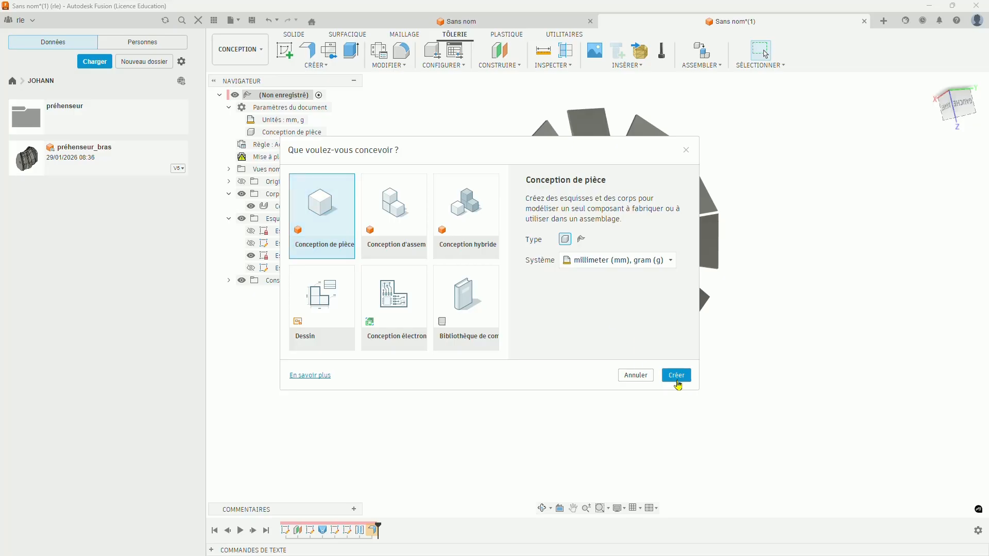
click(583, 241)
click(677, 377)
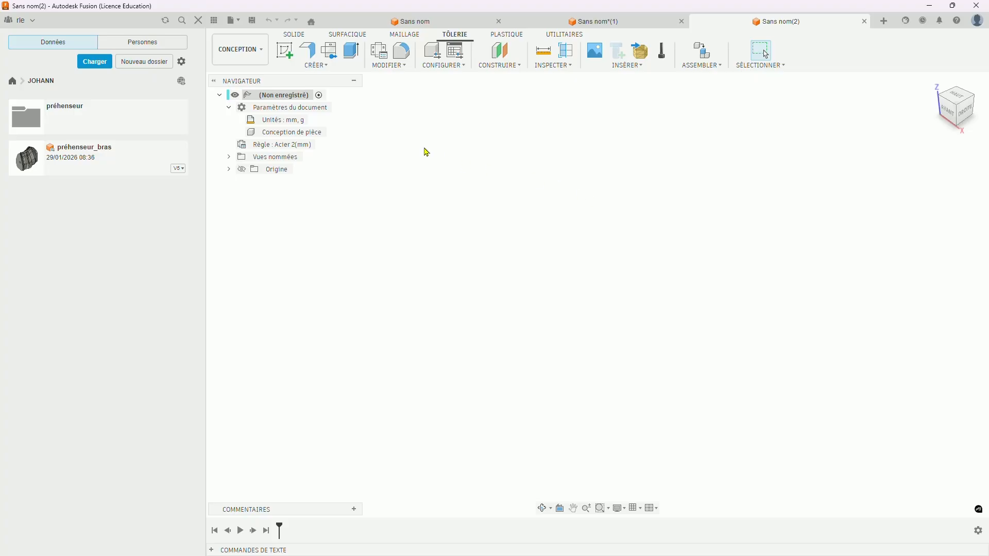
- Examine the library's Acier (mm) sheet metal rule, including its thickness, K factor and gap
click(388, 58)
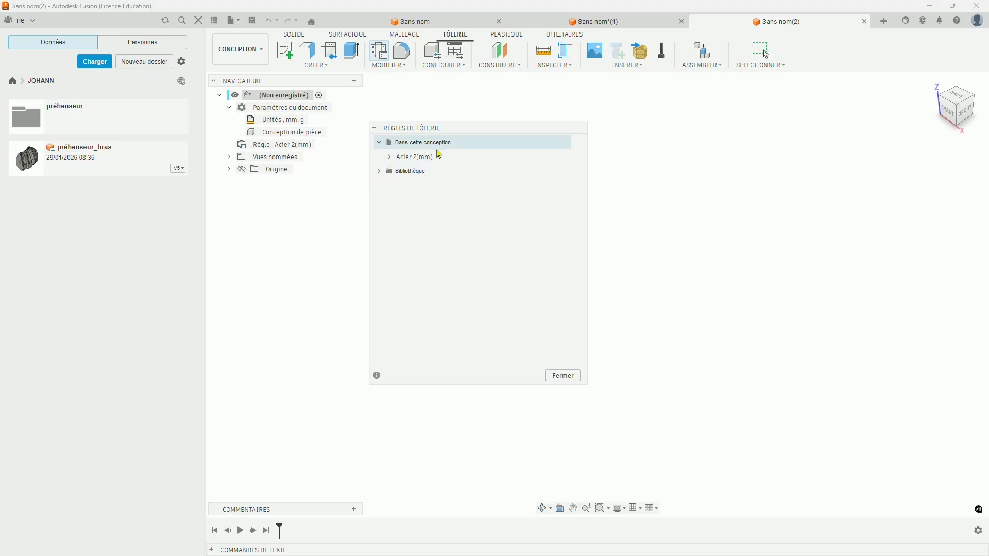
click(379, 171)
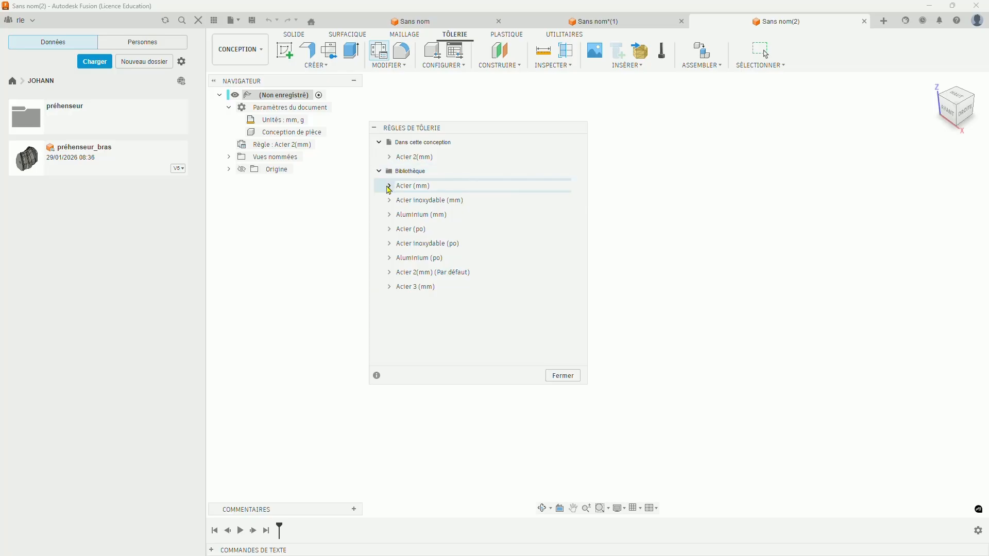
click(389, 186)
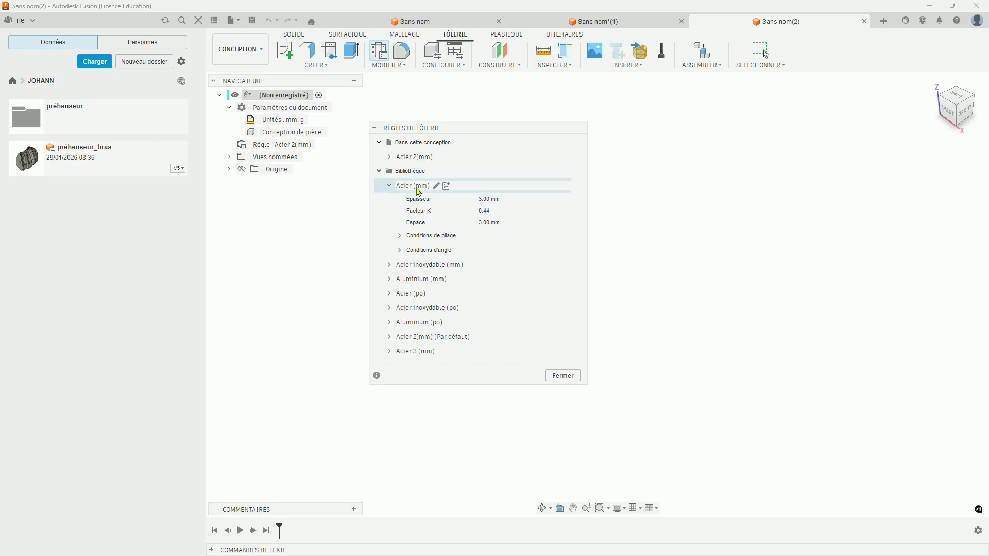
click(556, 376)
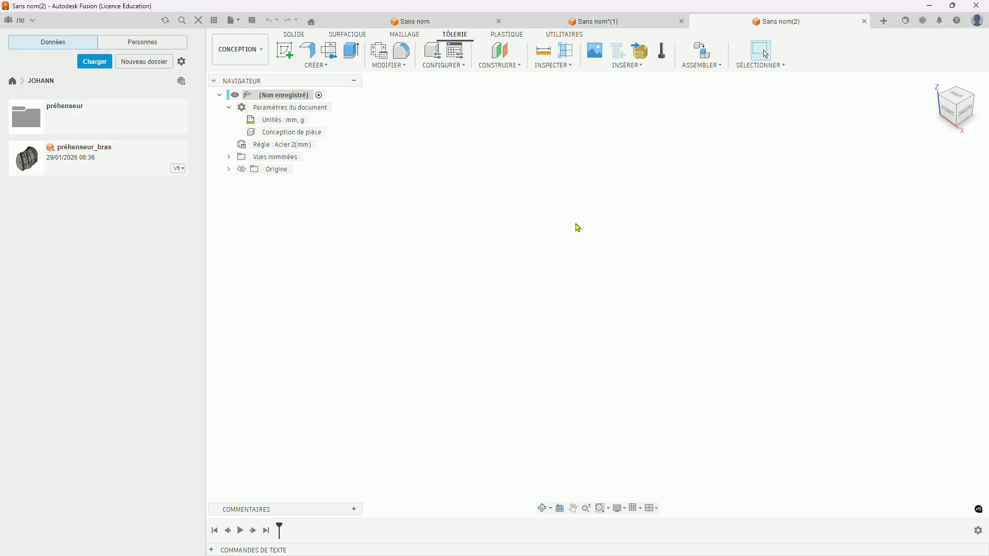
- Start a new sheet metal rule based on Acier 2(mm), naming it Acier 3mm with a thickness of 3 mm
click(388, 56)
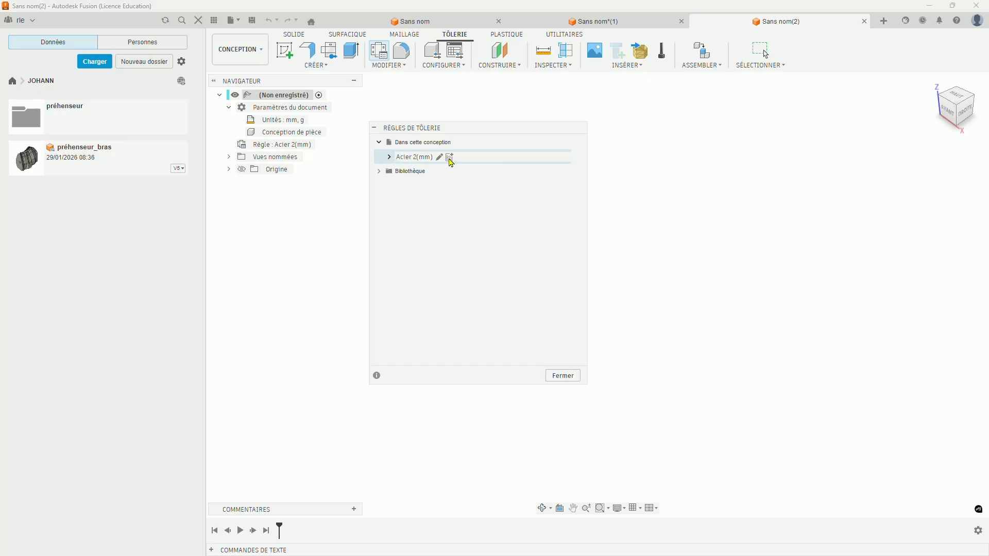
click(450, 158)
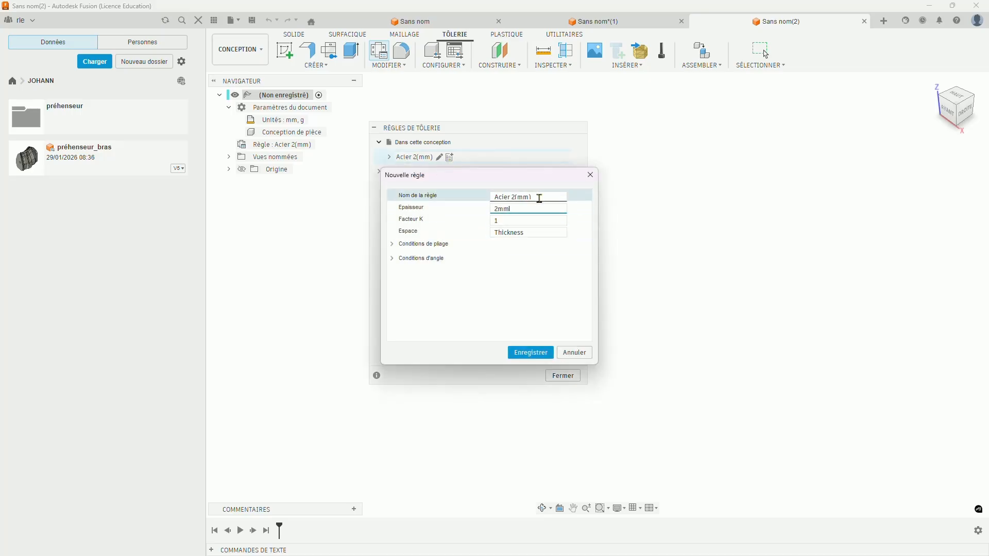
drag(540, 198, 448, 197)
text(Acier 3mm)
click(489, 208)
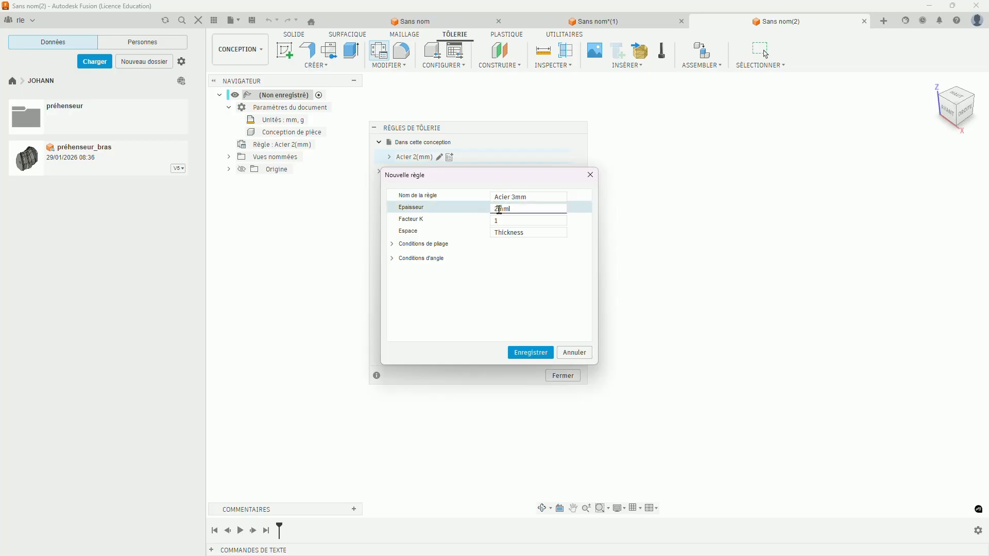
key(Delete)
text(3)
- Review the new rule's general parameters: name, thickness, K factor and gap
click(515, 222)
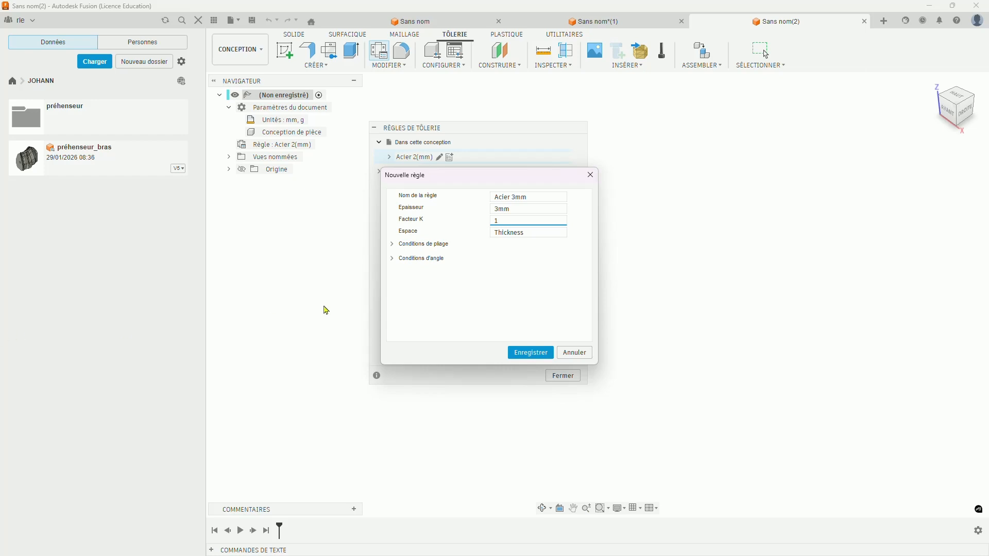
click(580, 200)
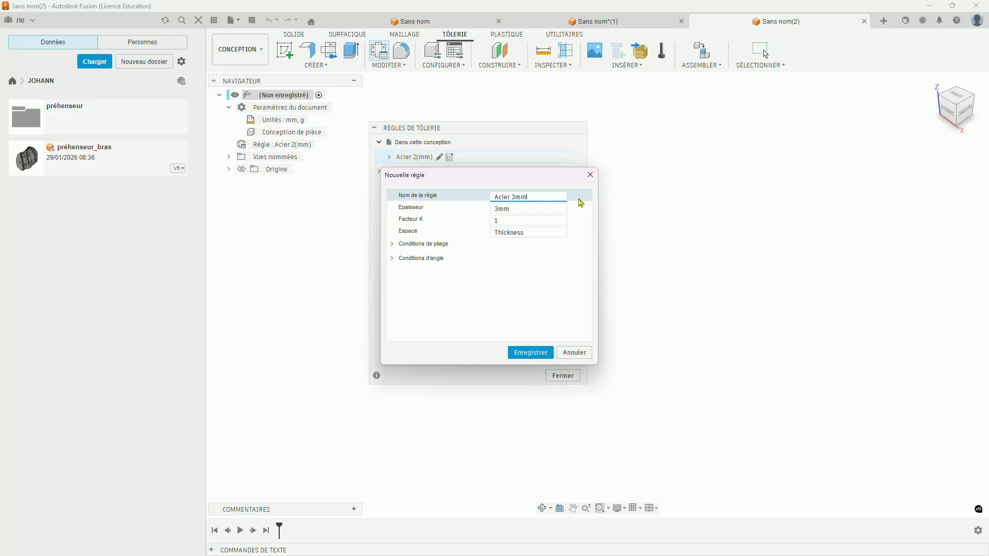
click(545, 208)
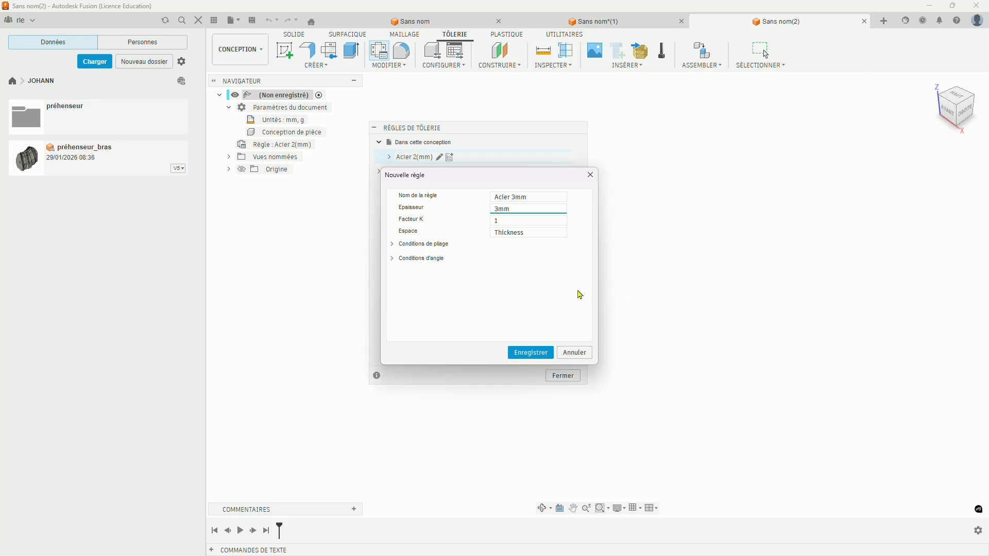
click(528, 233)
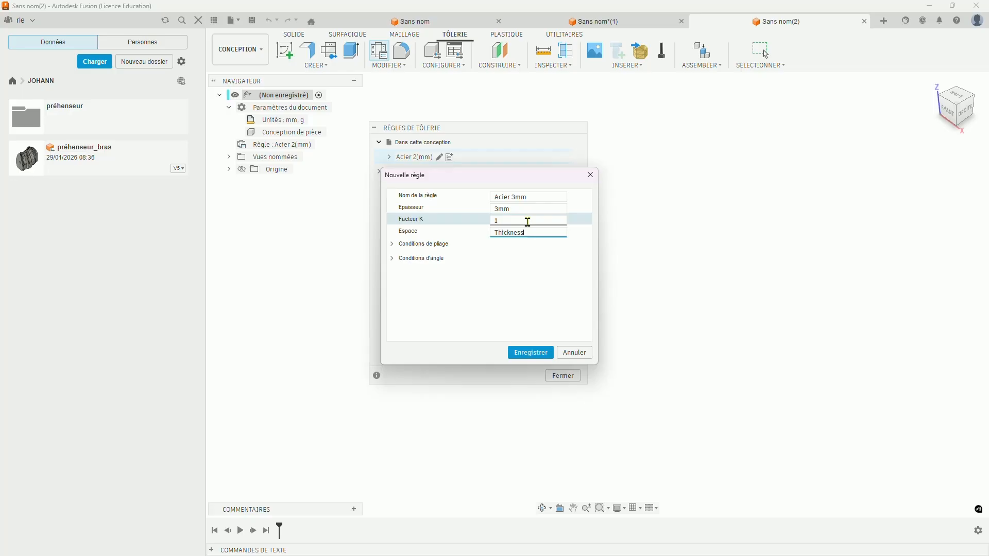
click(528, 221)
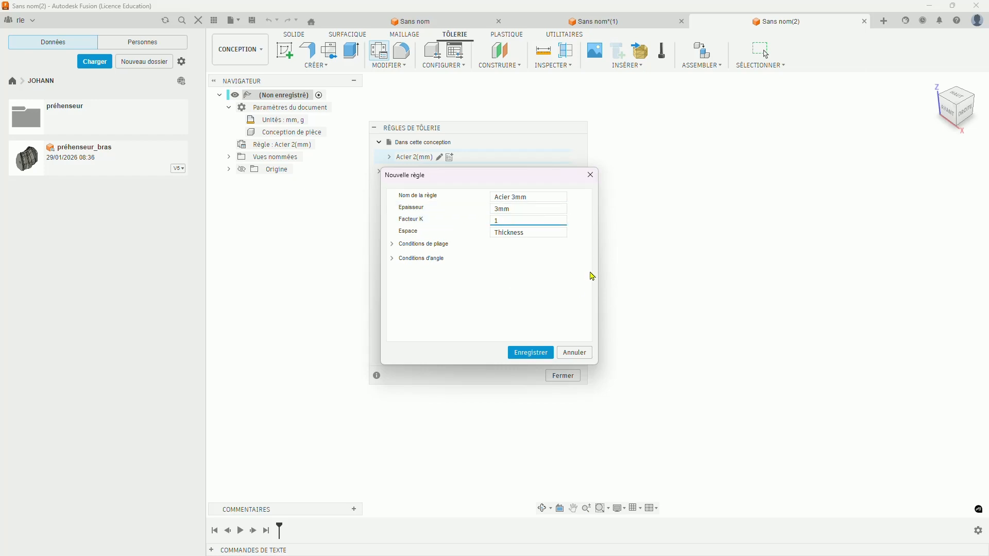
- Examine the new rule's bend conditions: bend radius, relief shape options, and relief width, depth and remnant
click(394, 245)
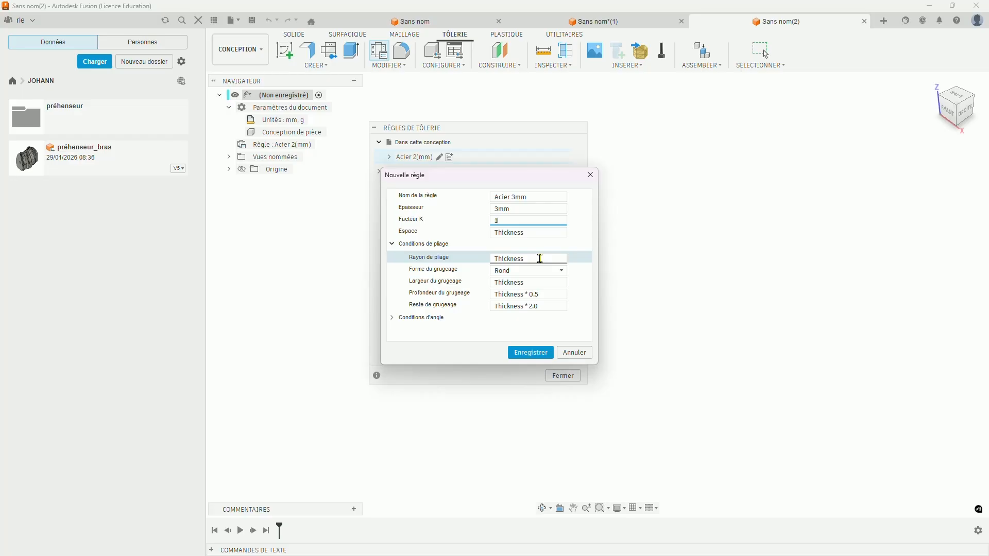
click(504, 271)
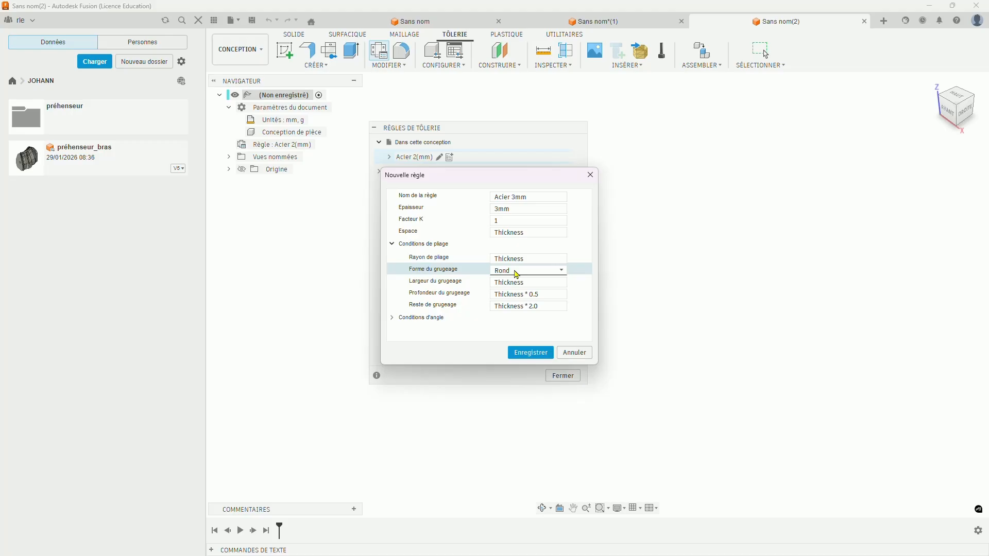
click(517, 273)
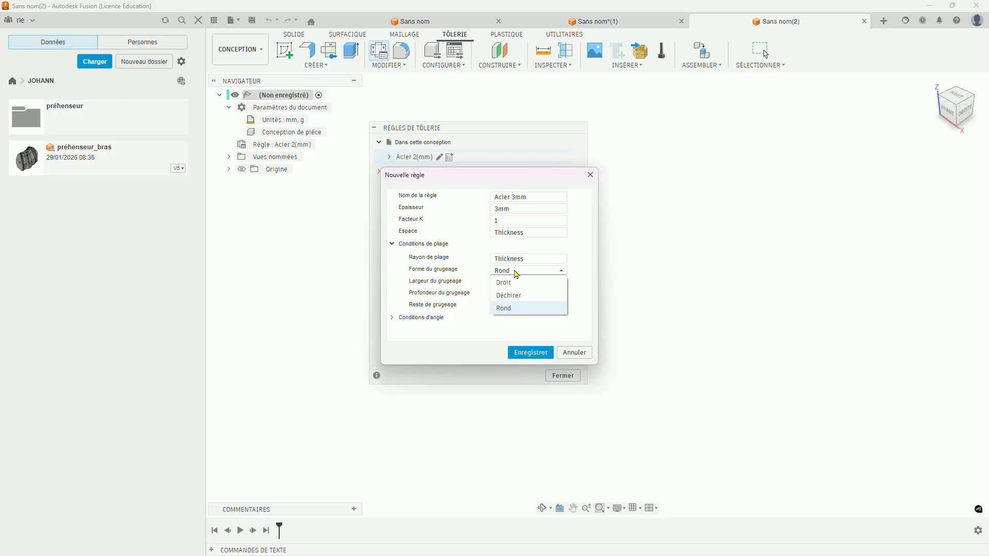
click(529, 310)
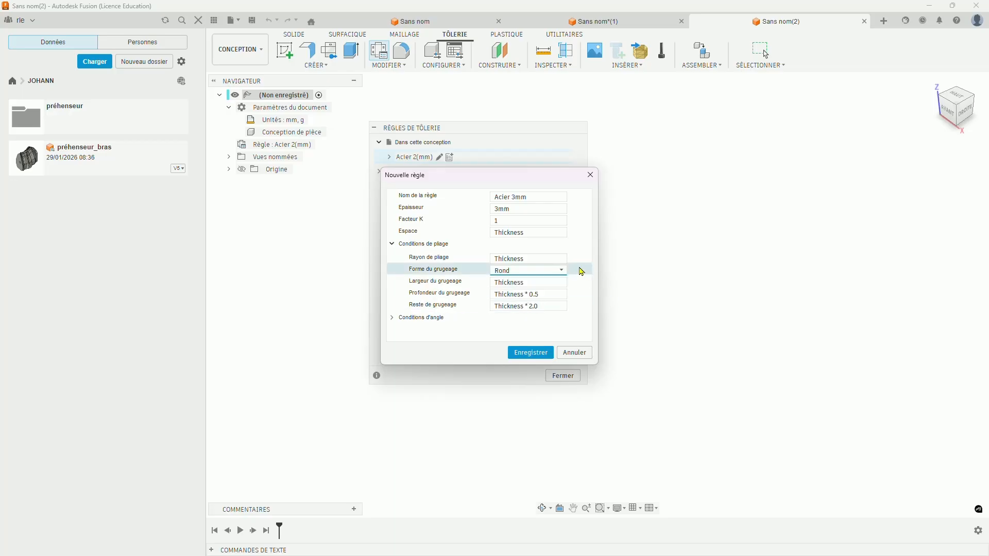
click(472, 257)
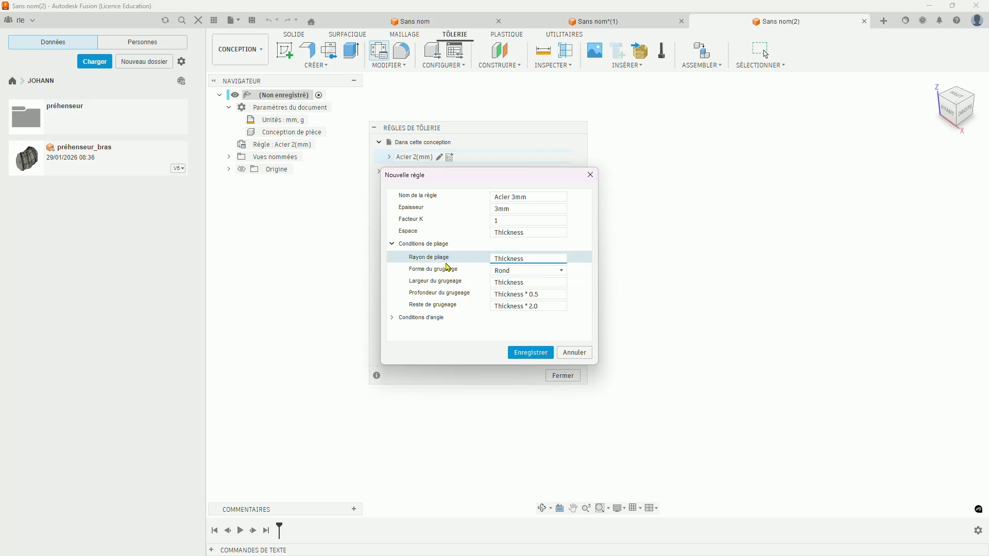
click(552, 296)
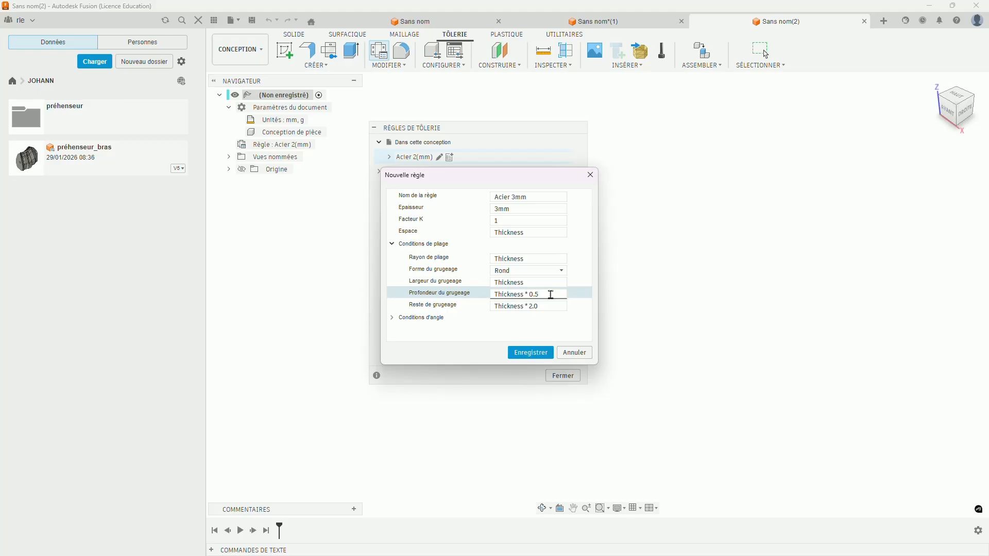
click(545, 284)
click(554, 308)
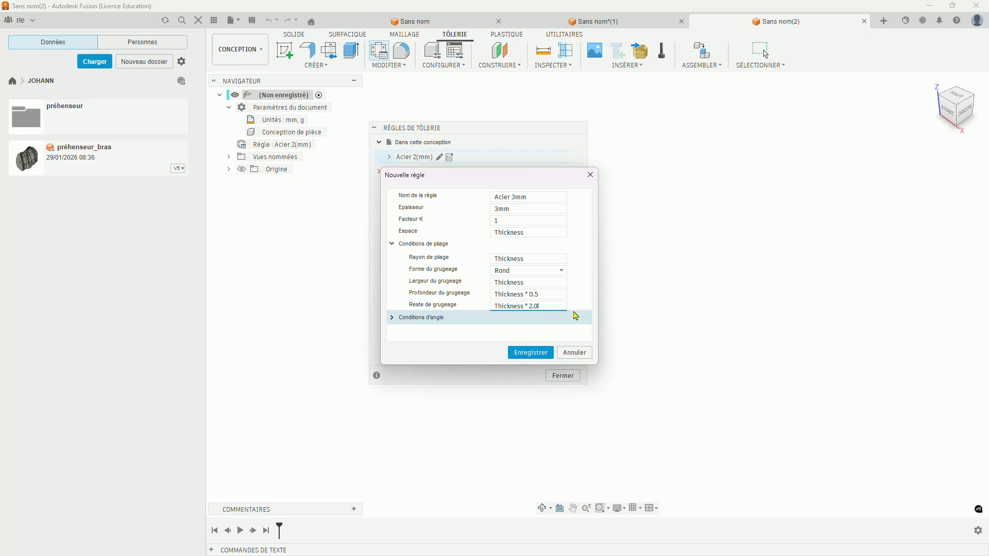
- Examine the corner conditions for two-bend intersections, including the available relief shapes and the relief size
click(394, 319)
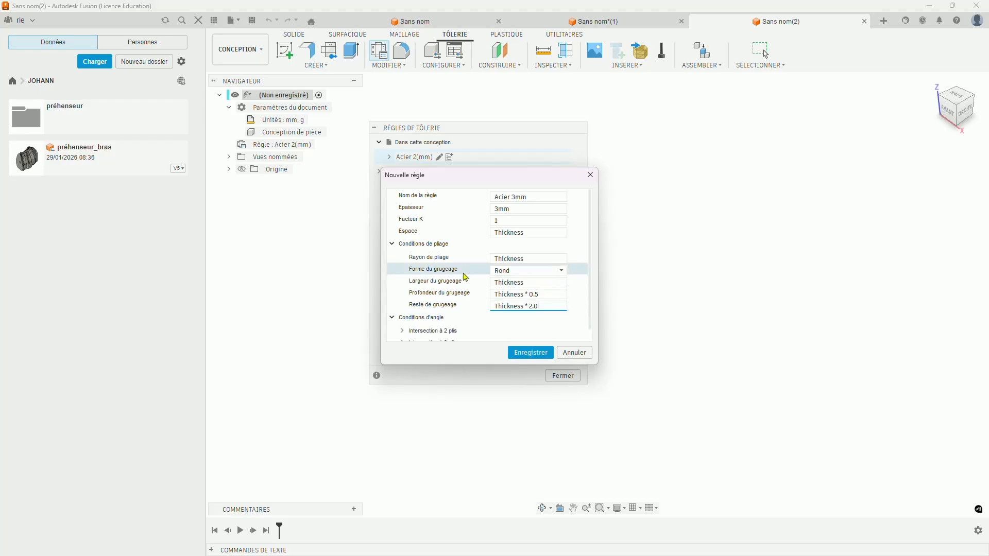
scroll(466, 277, down, 1)
click(403, 320)
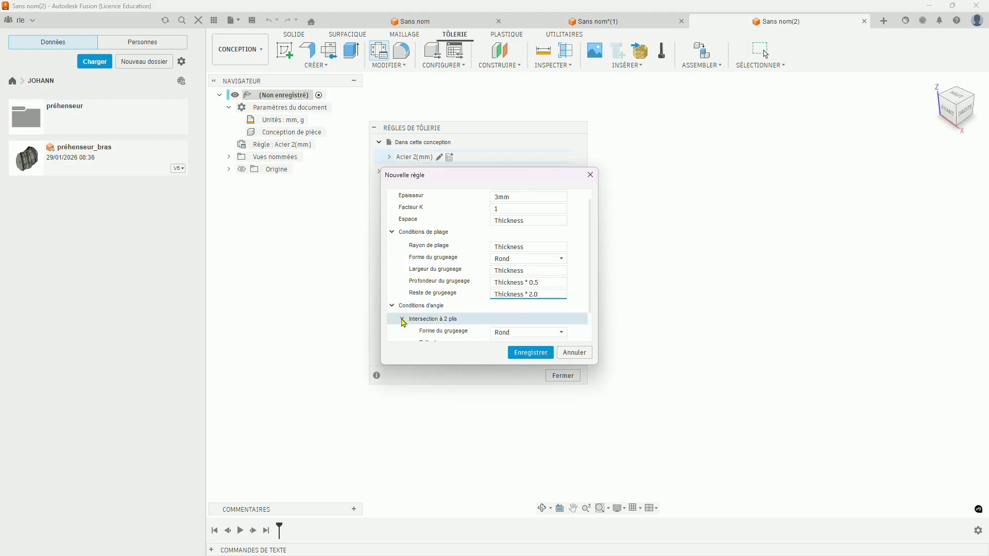
scroll(452, 269, down, 3)
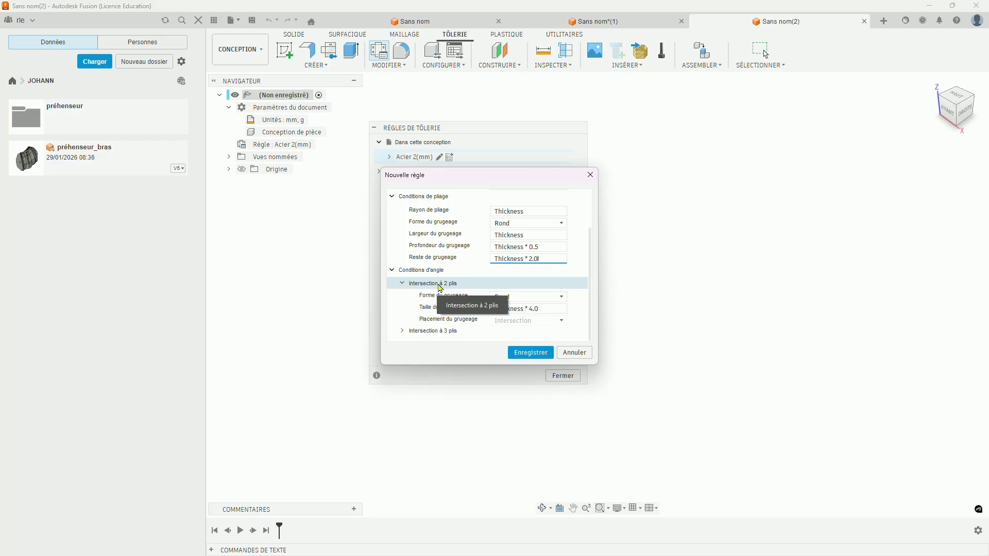
click(536, 301)
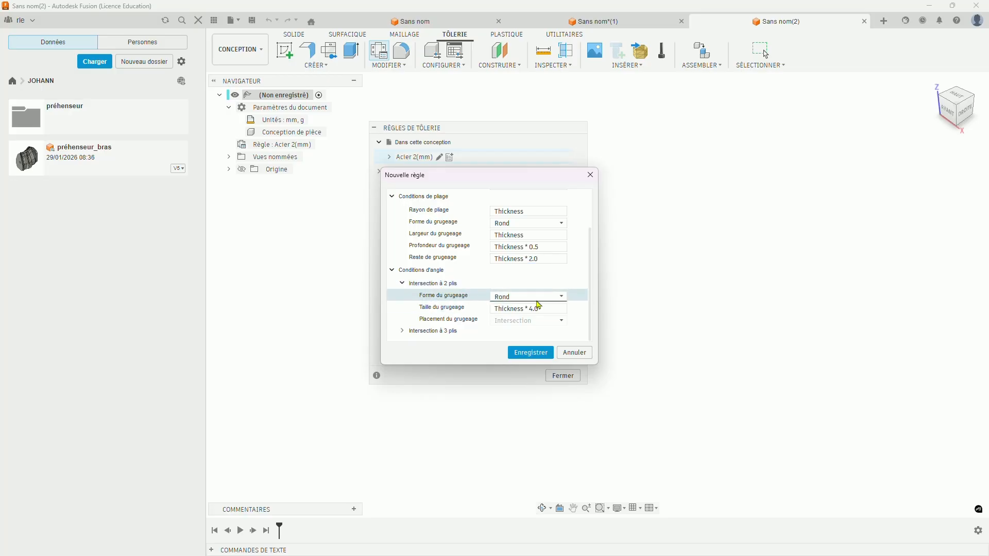
click(540, 301)
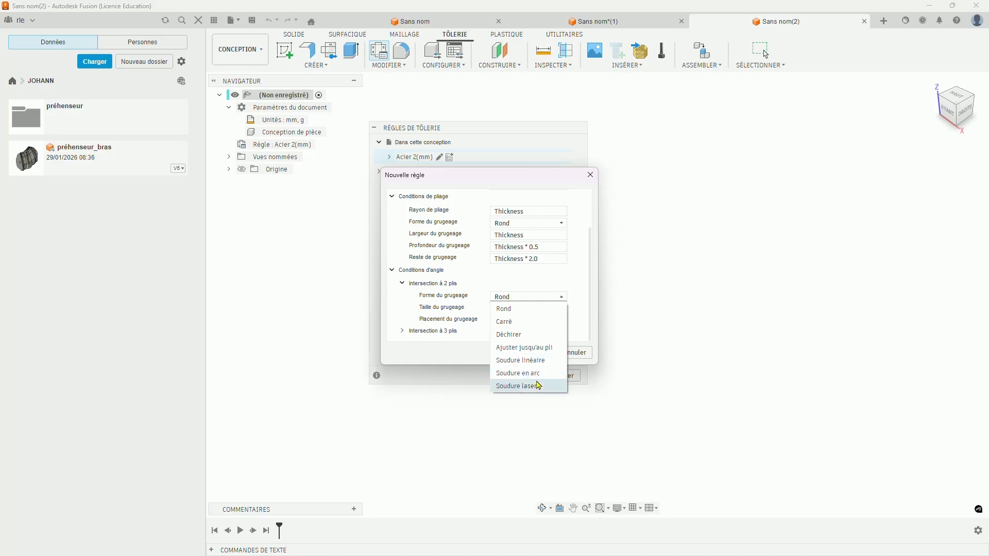
click(588, 328)
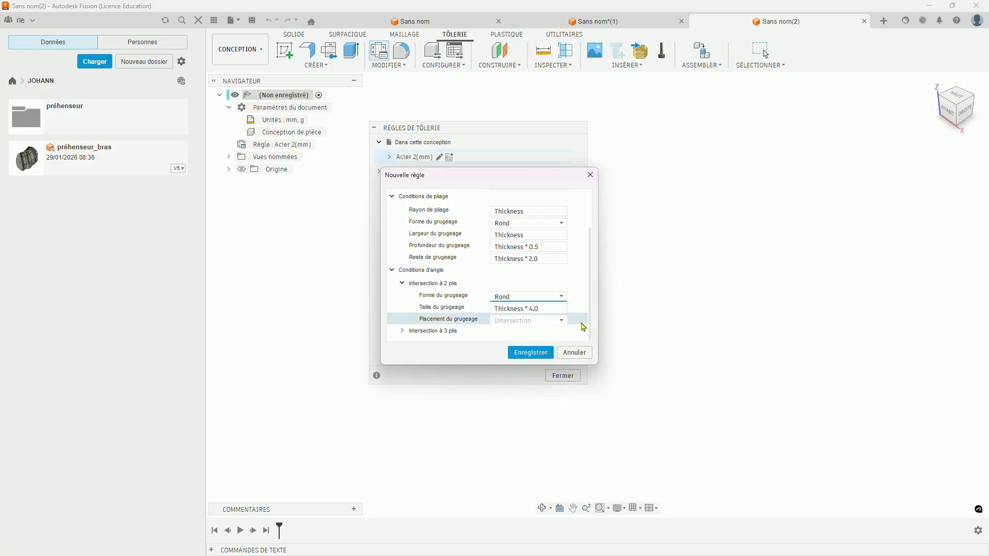
click(545, 309)
click(574, 301)
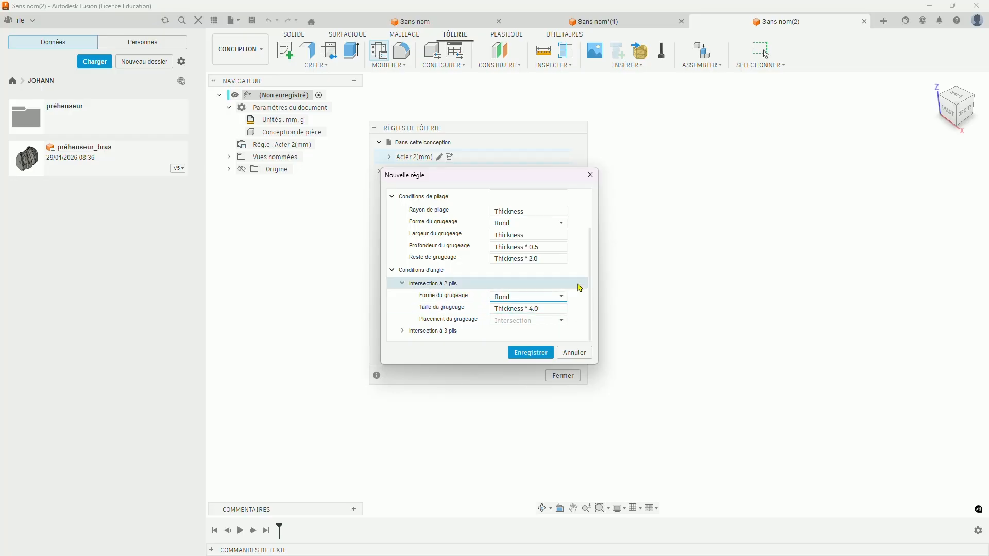
- Examine the three-bend intersection conditions, including the available relief shapes
click(402, 333)
scroll(407, 296, down, 1)
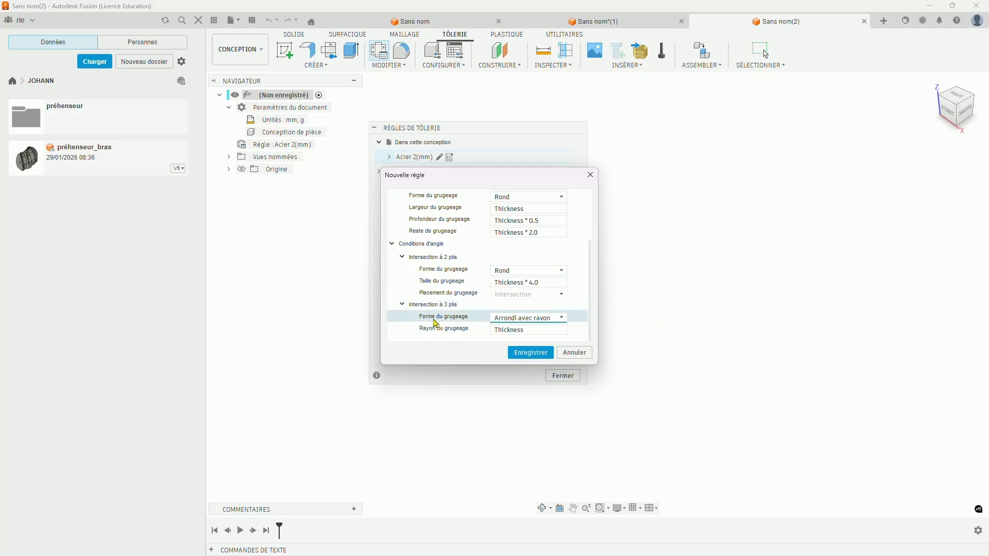
click(561, 320)
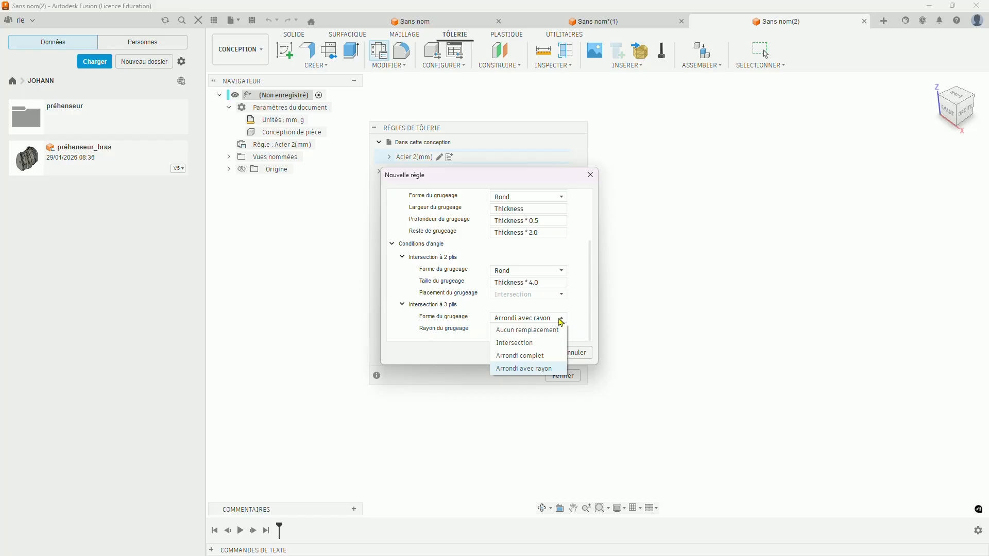
click(584, 296)
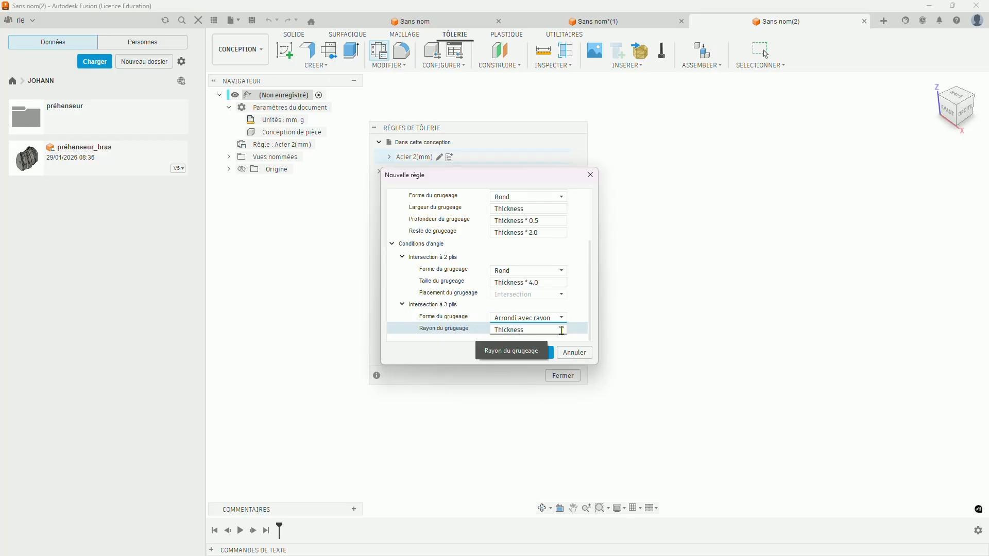
- Recheck the K factor and the bend radius of the new rule
scroll(579, 284, up, 3)
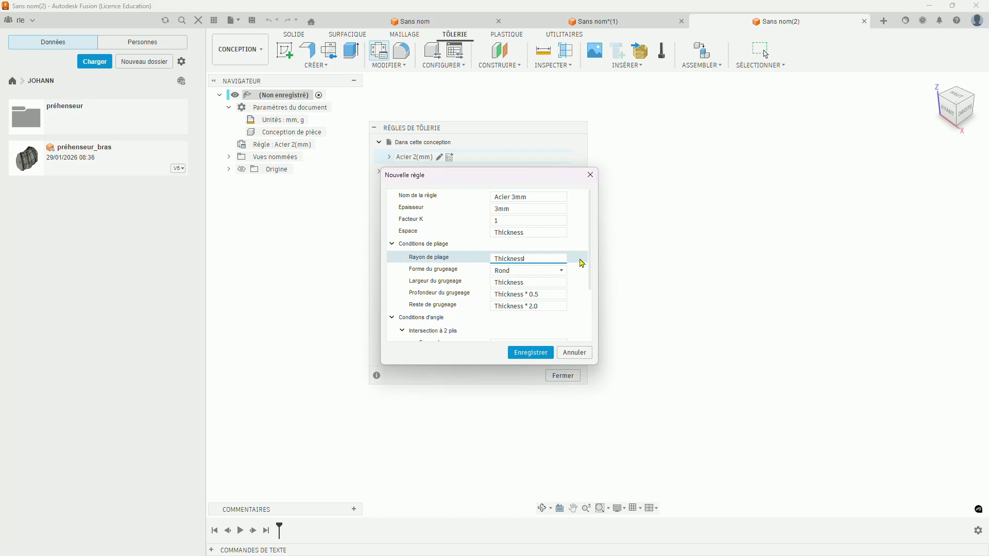
click(531, 220)
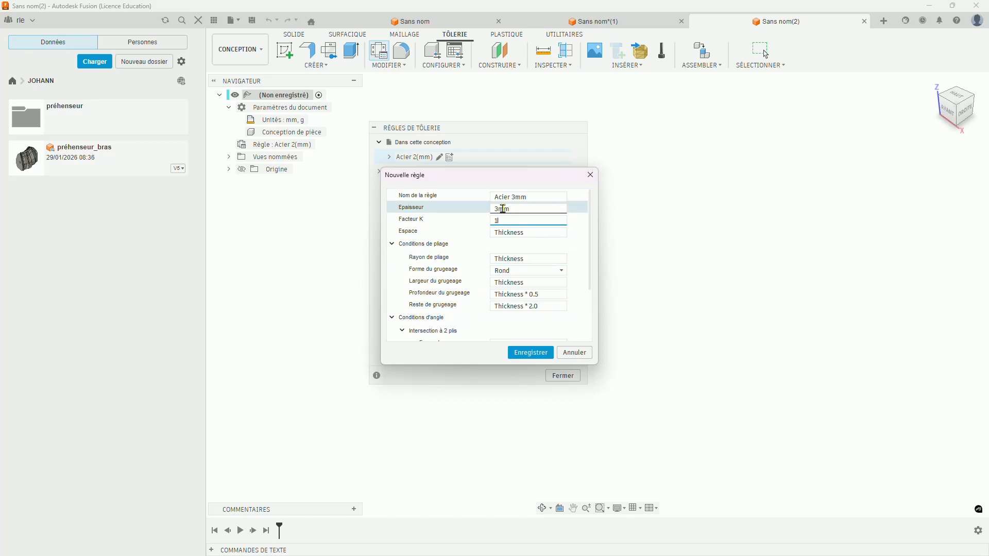
click(544, 257)
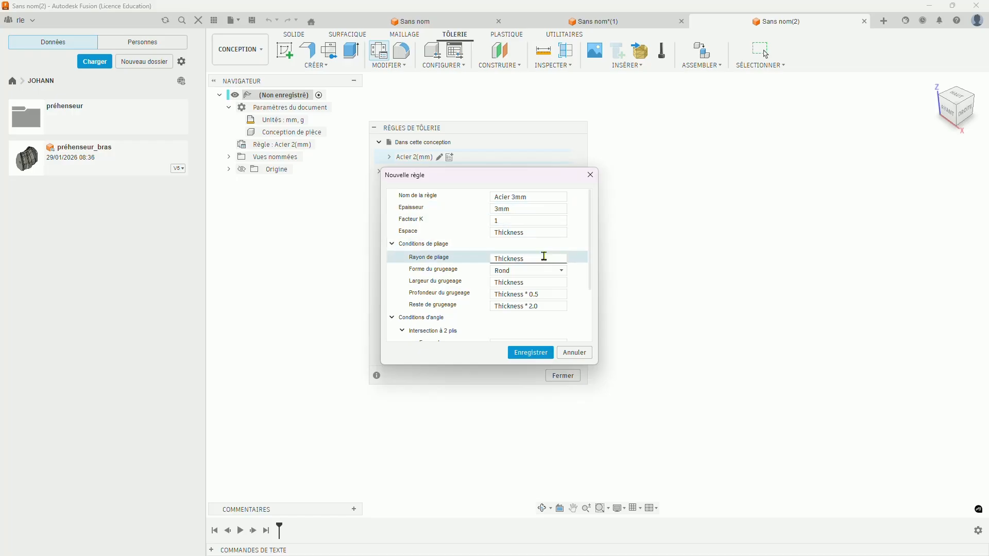
- Set the bend radius of the Acier 3mm rule to 4, check the remaining rule settings, and save the rule
double_click(545, 257)
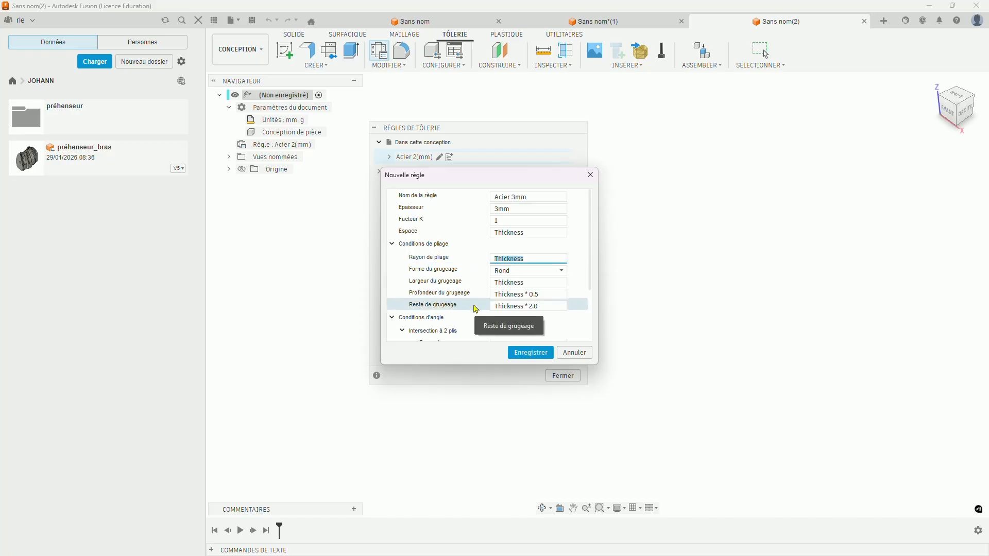
text(4)
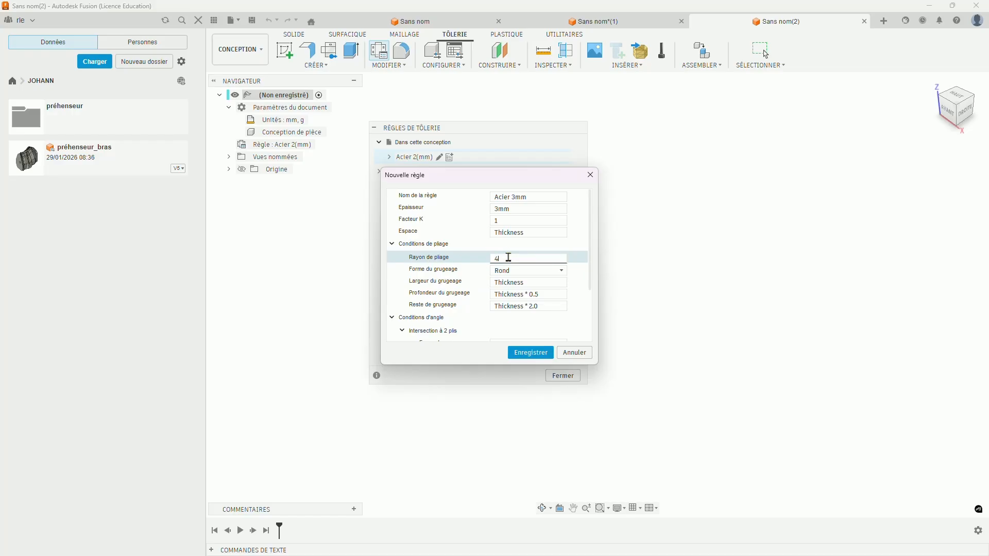
click(503, 197)
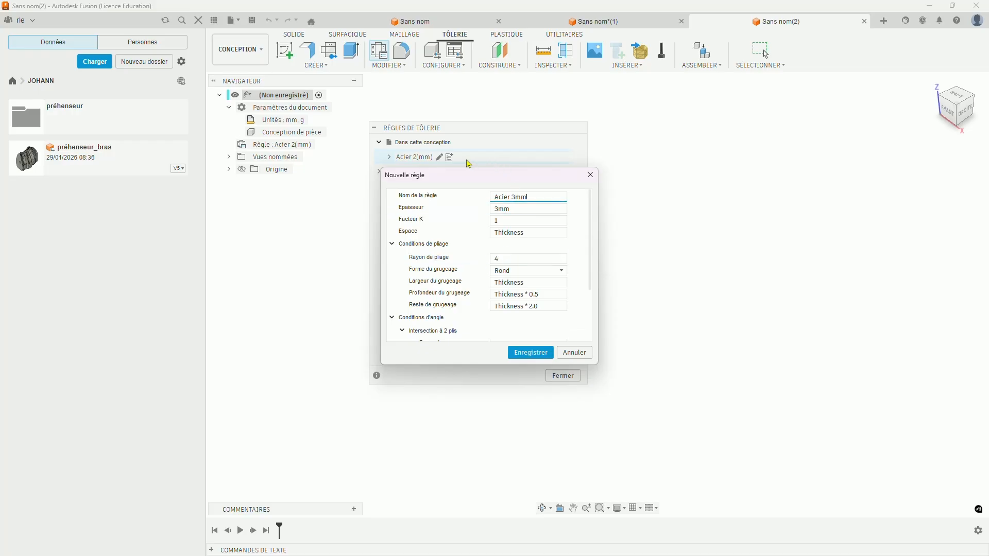
drag(527, 183, 602, 183)
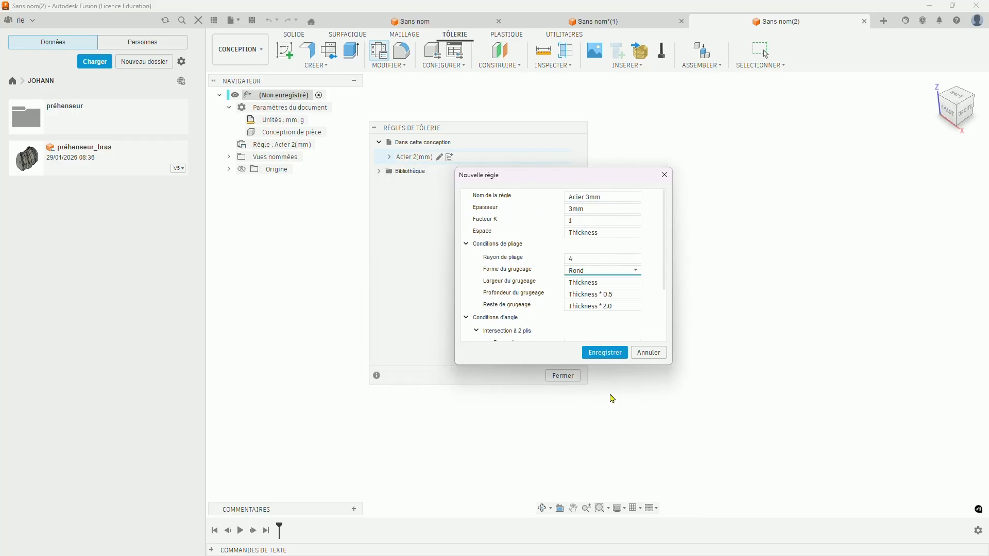
scroll(595, 289, down, 1)
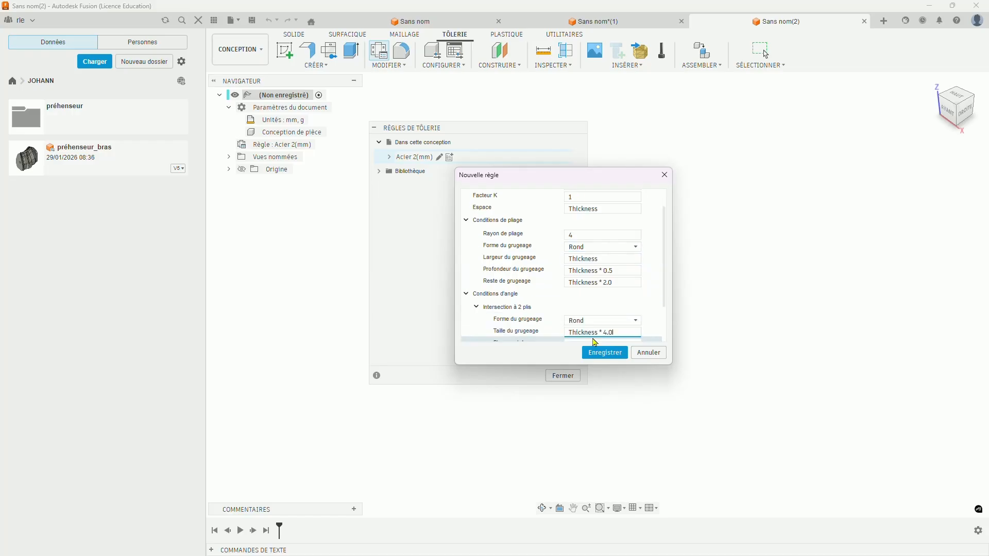
click(605, 353)
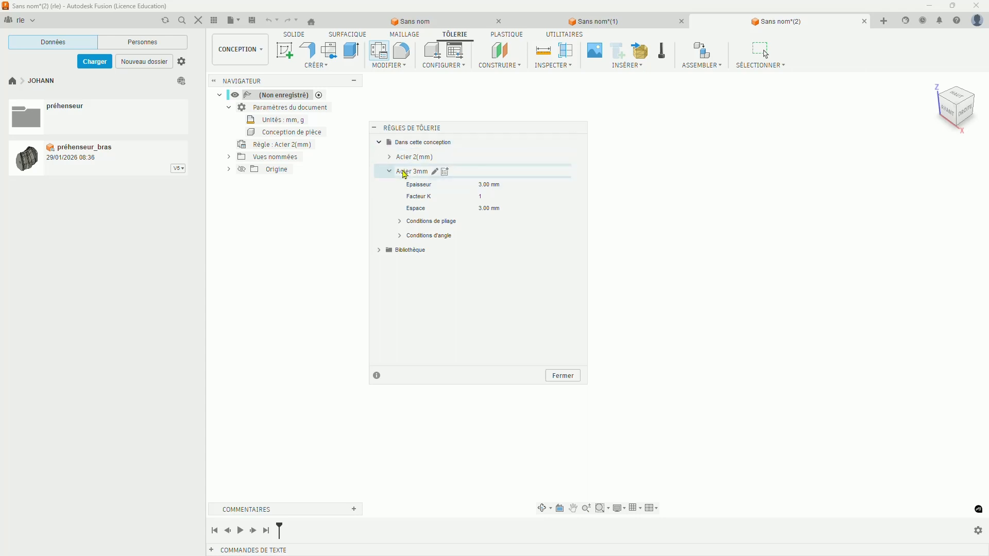
- Review the Acier 3mm rule alongside the library's sheet metal rules, and close the rules list
click(379, 250)
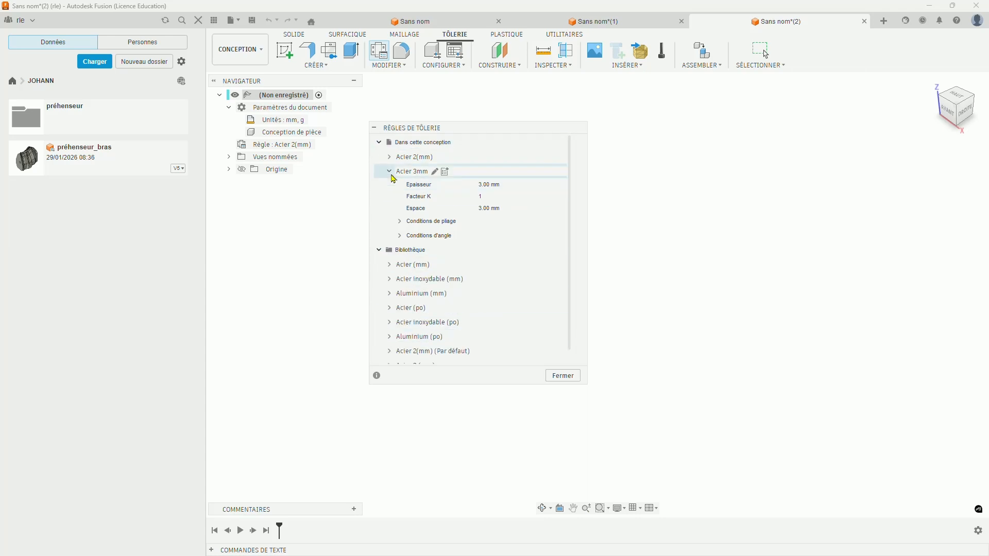
click(393, 173)
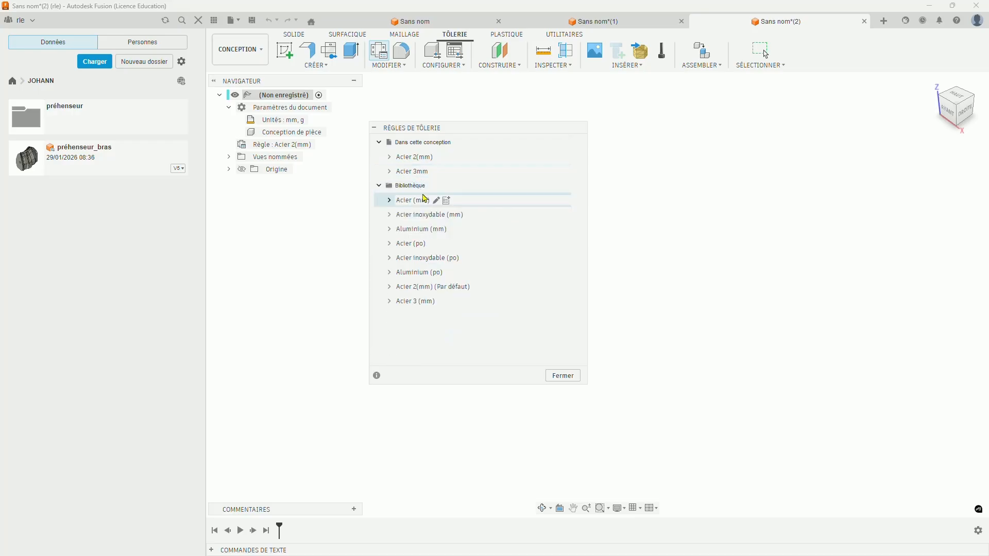
click(394, 173)
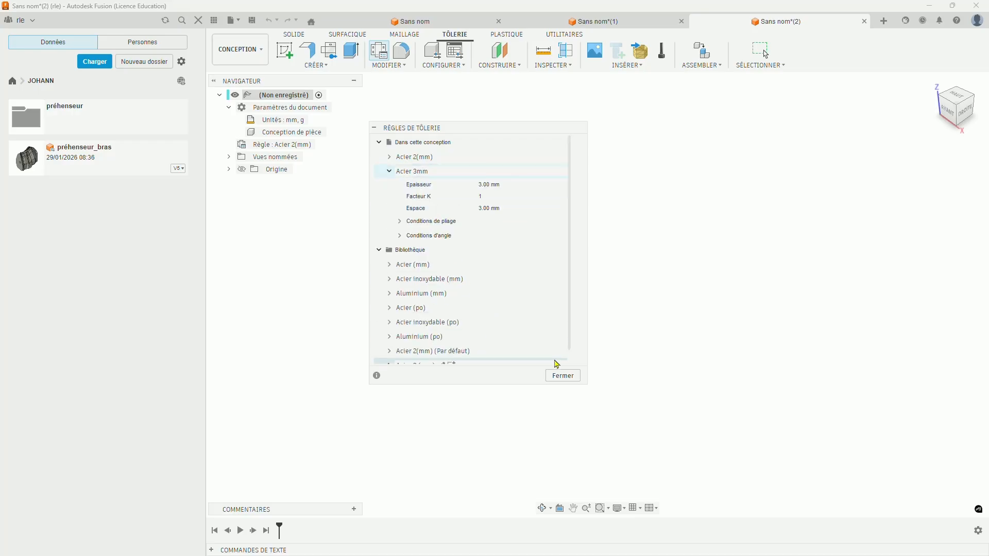
click(556, 378)
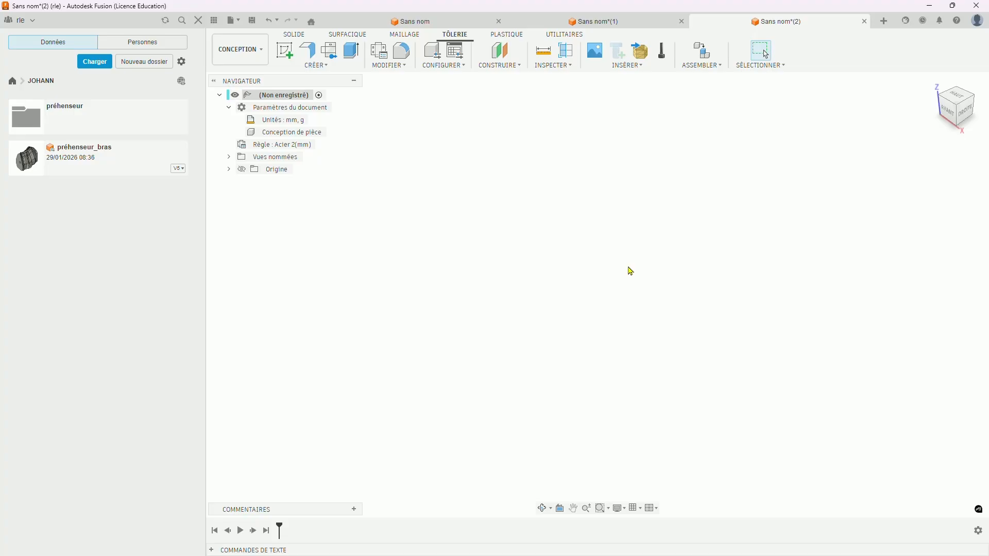
- Look through the metals in the Fusion physical material library and close it without assigning a material
right_click(305, 113)
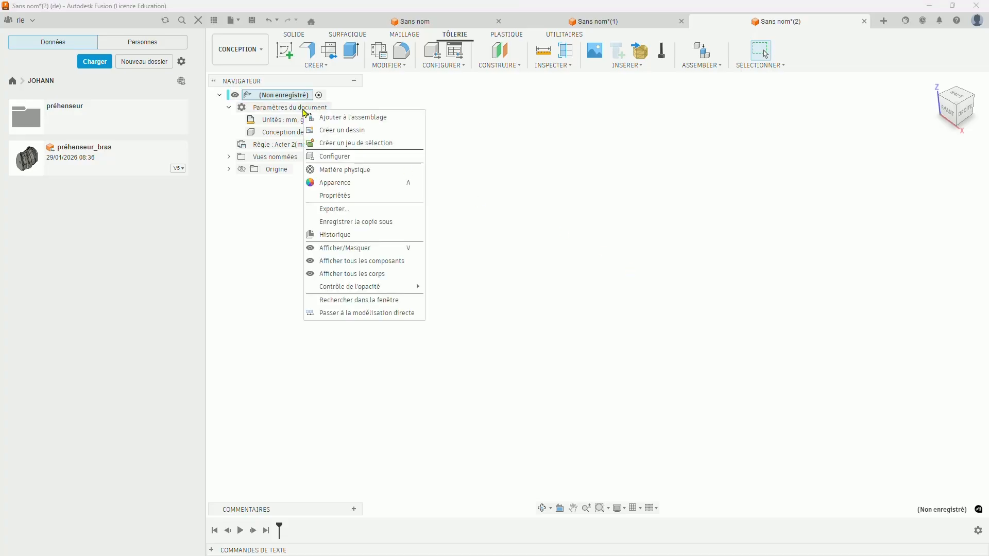
click(351, 171)
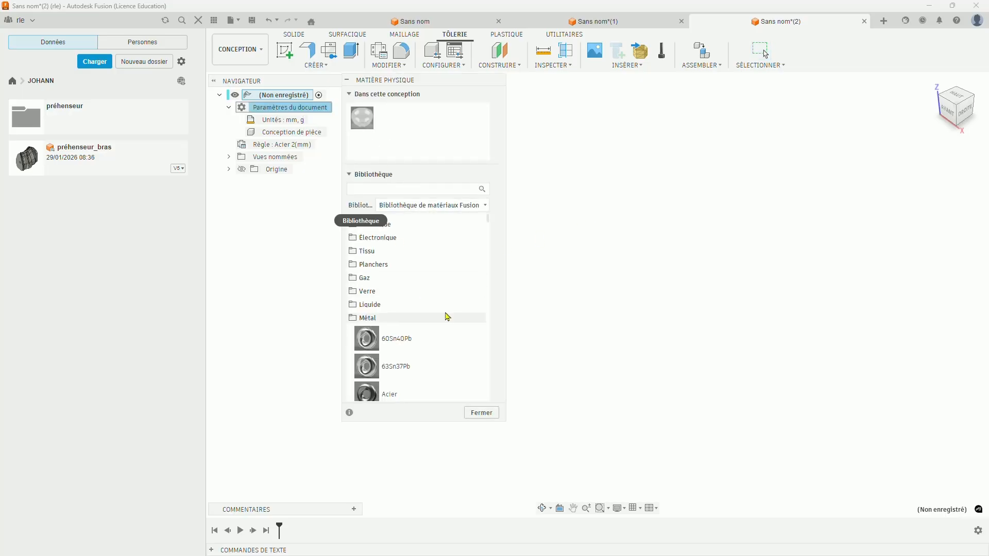
scroll(448, 315, down, 1)
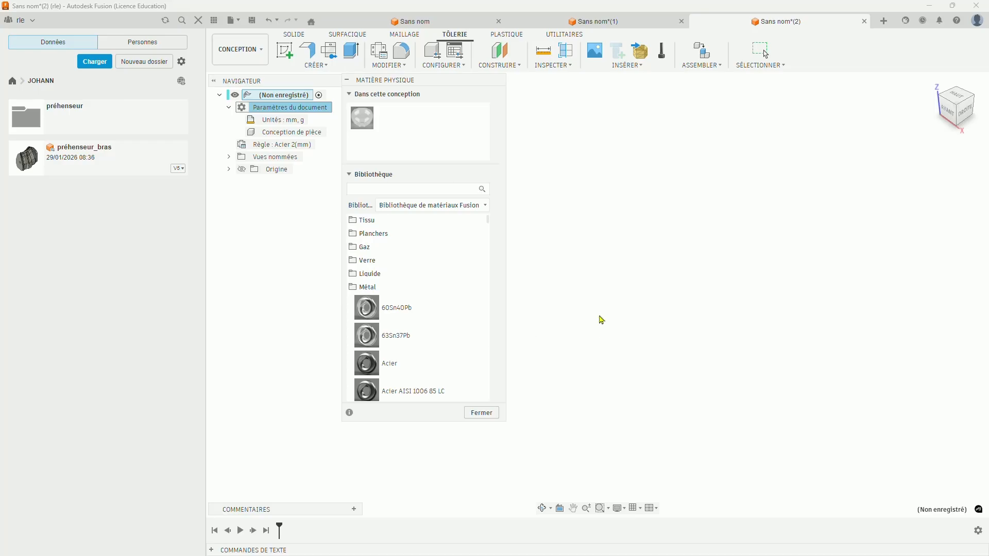
click(482, 413)
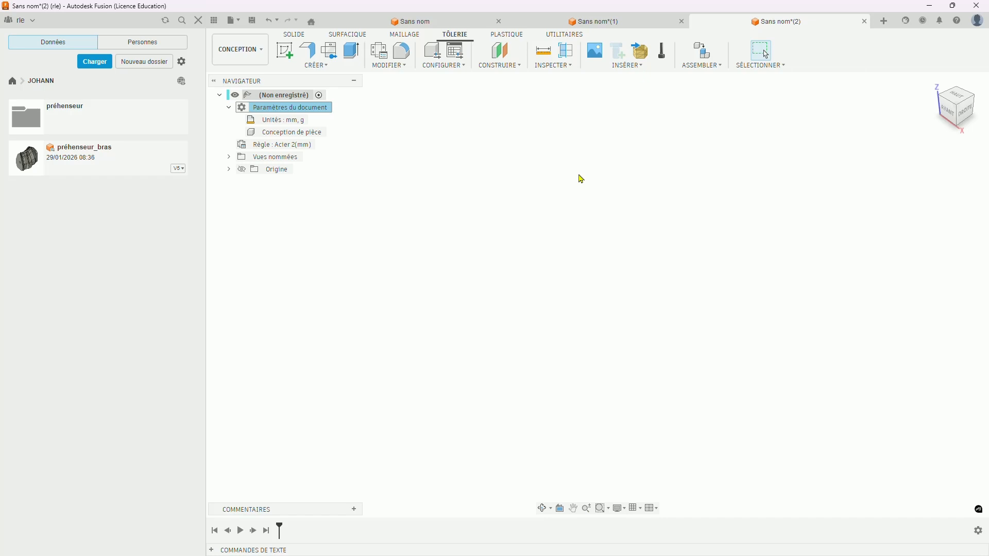
- Sketch a center rectangle 150 mm long and 50 mm wide on the horizontal plane, centred on the origin, and finish the sketch
click(288, 61)
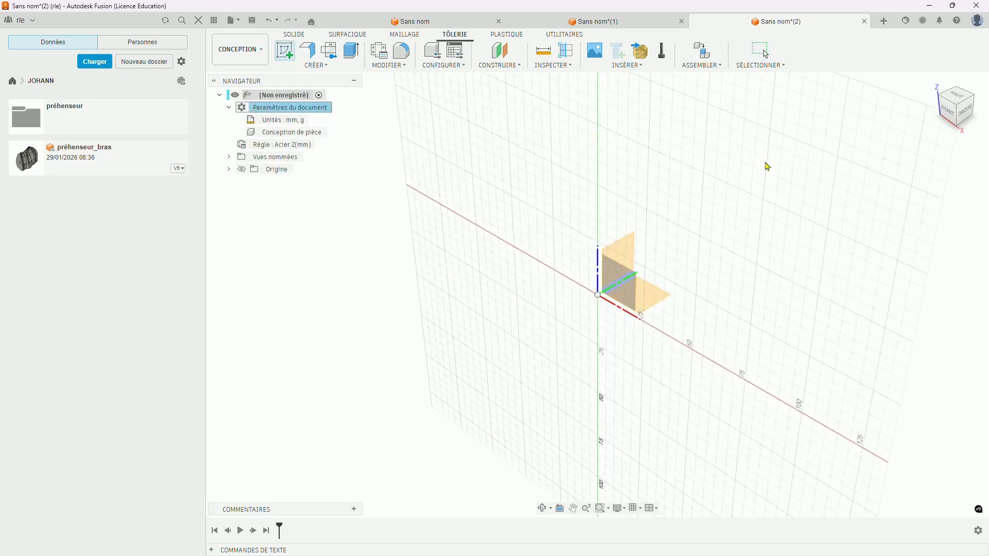
click(669, 297)
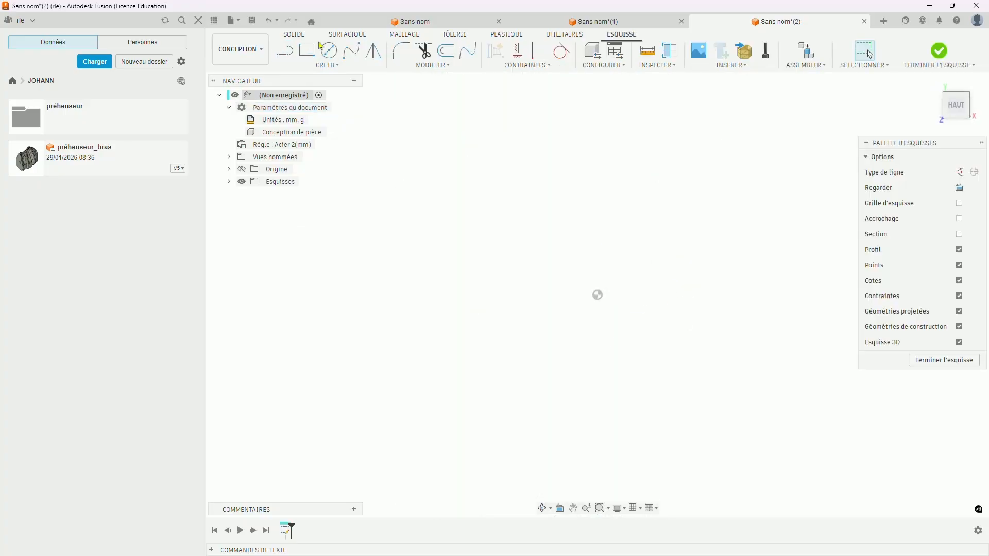
click(307, 50)
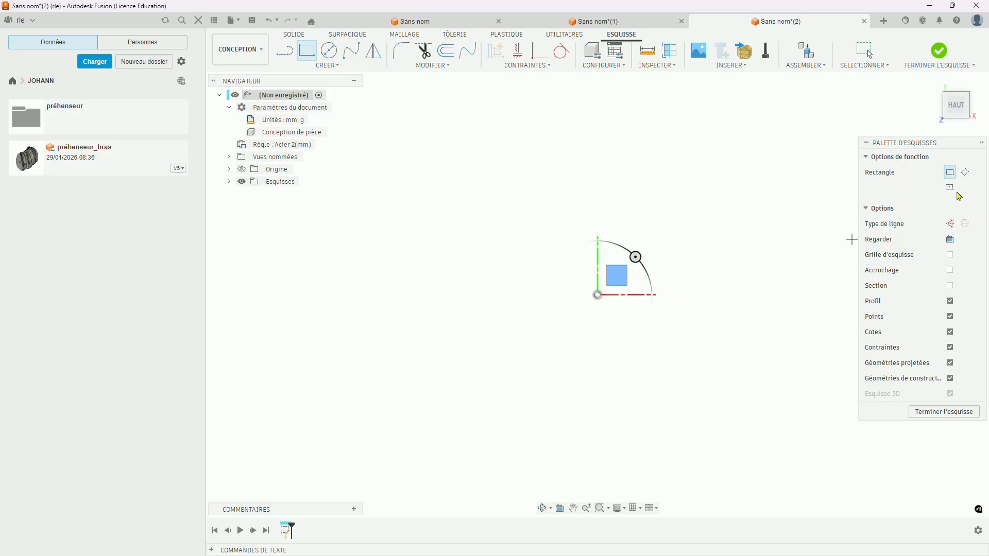
click(951, 188)
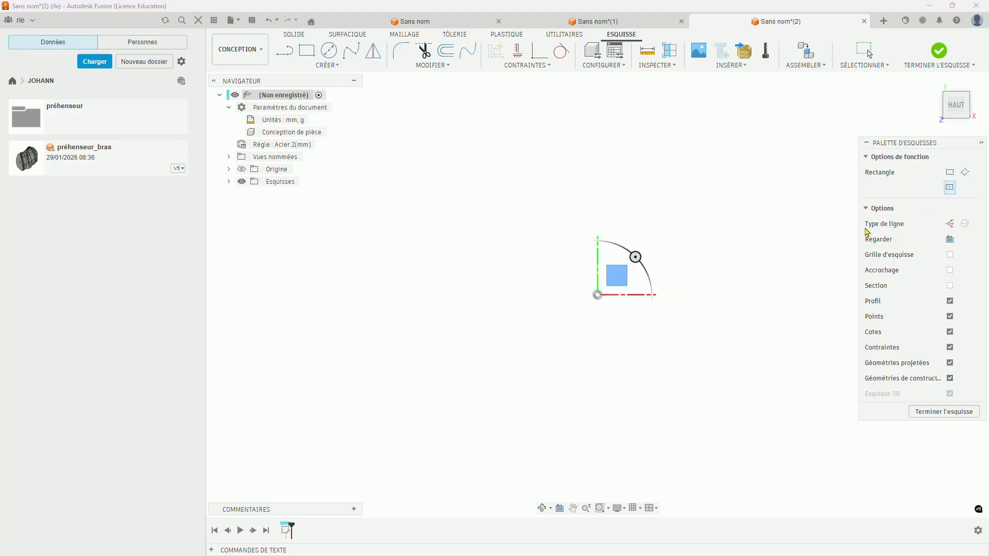
click(599, 302)
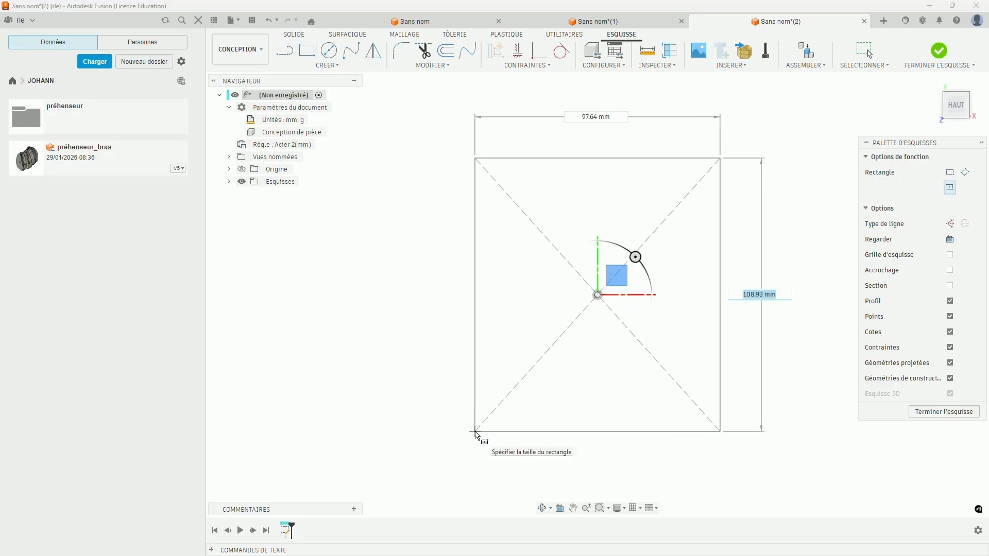
text(150)
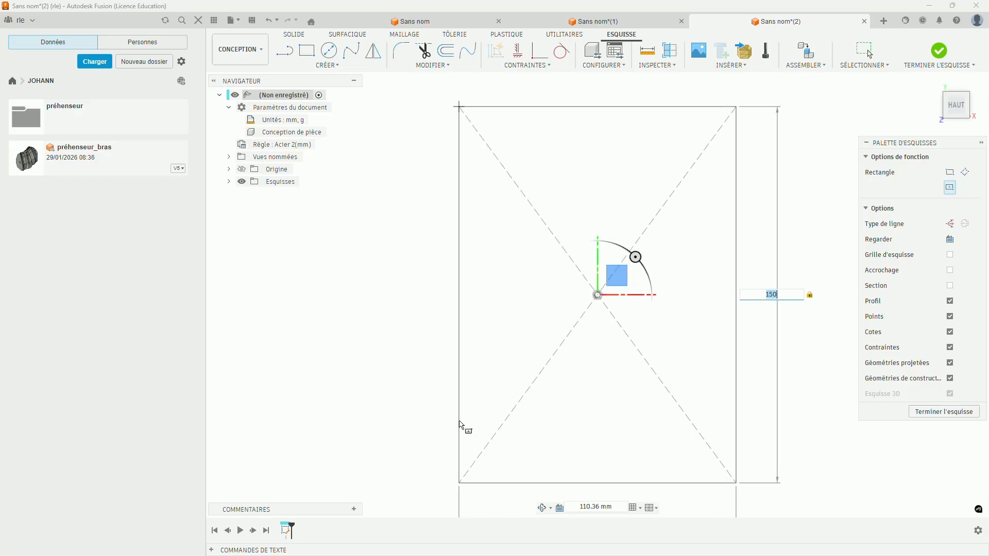
scroll(462, 426, up, 2)
scroll(461, 426, down, 2)
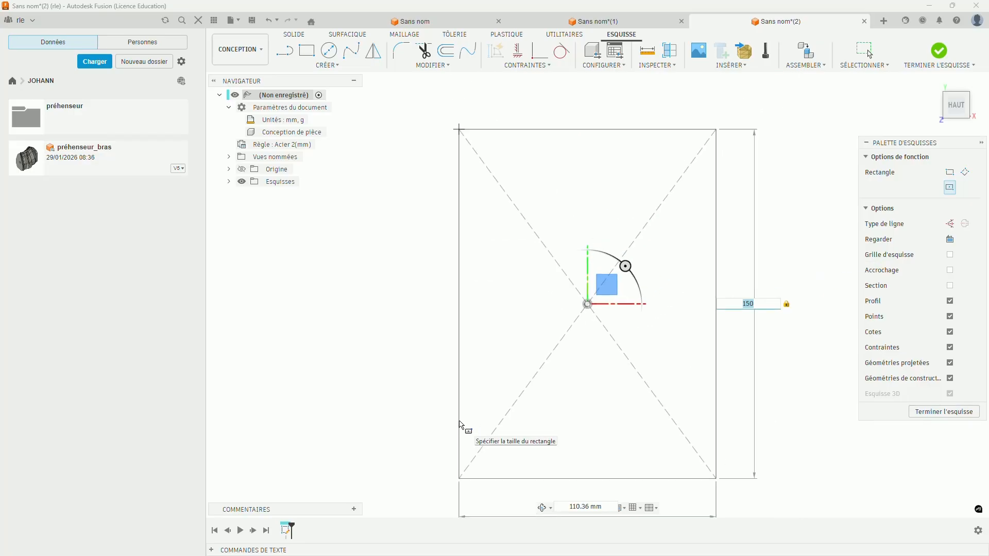
key(Caps_Lock)
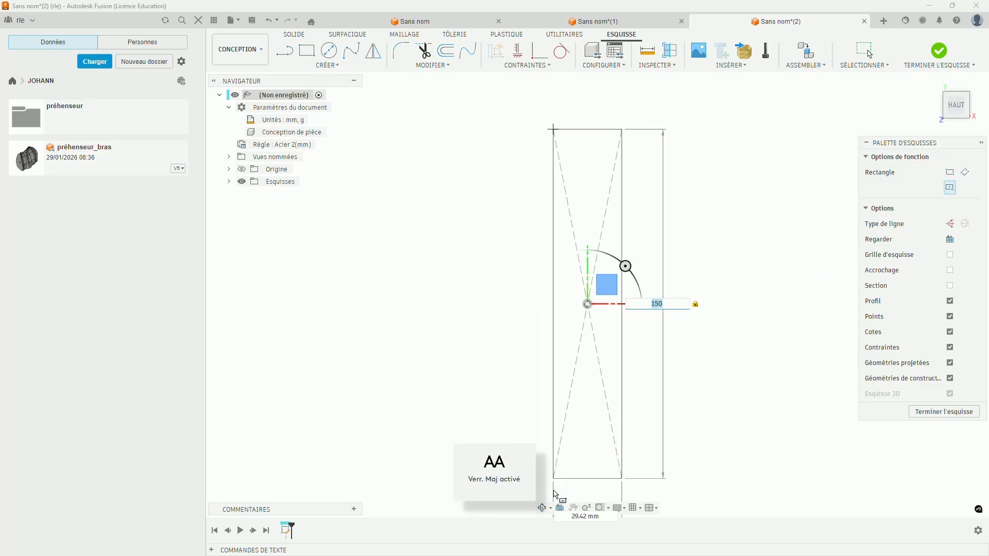
key(Caps_Lock)
key(Tab)
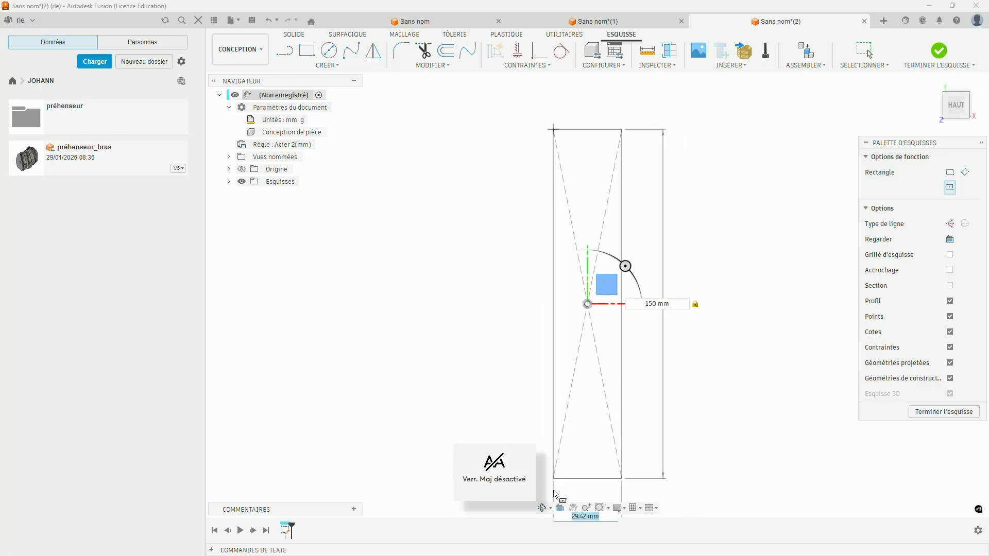
text(50)
key(Return)
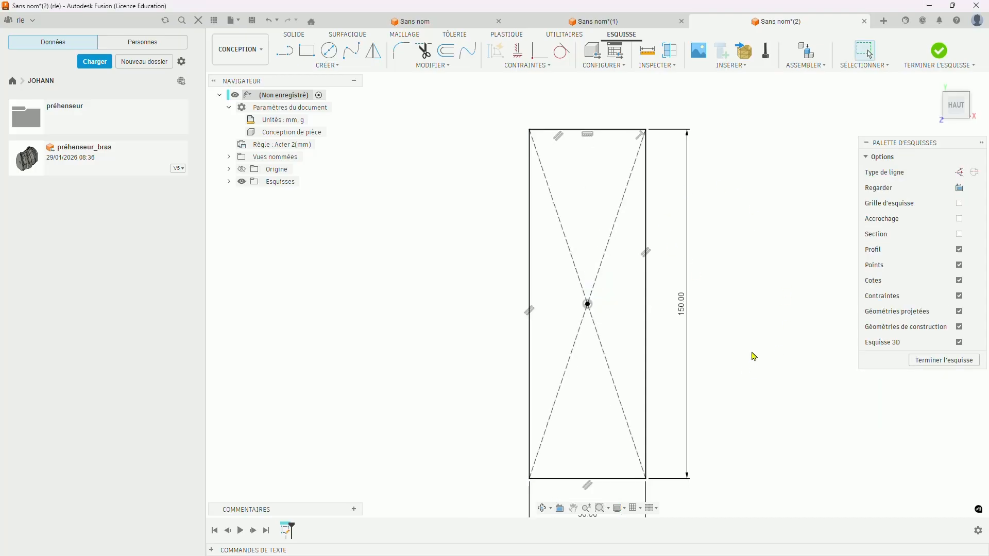
click(952, 359)
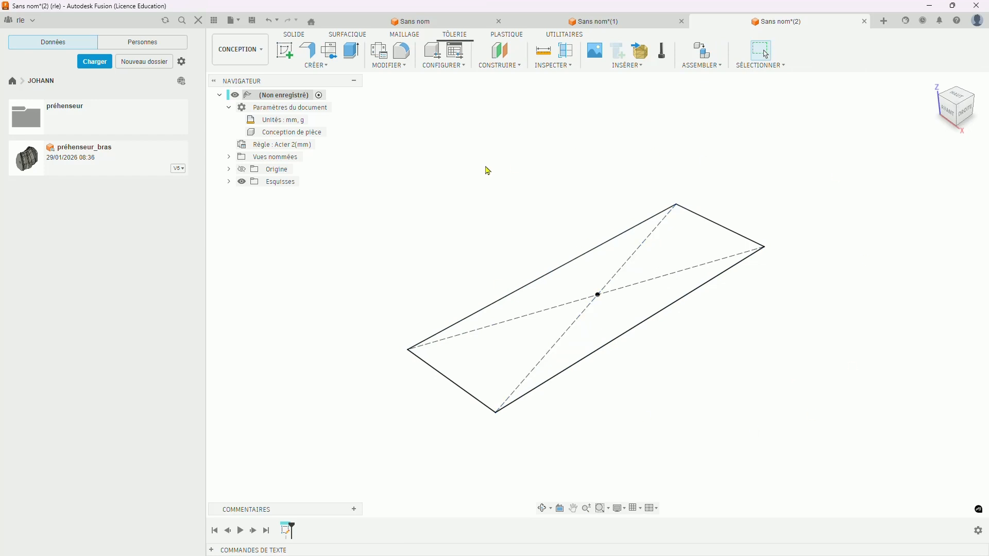
click(324, 69)
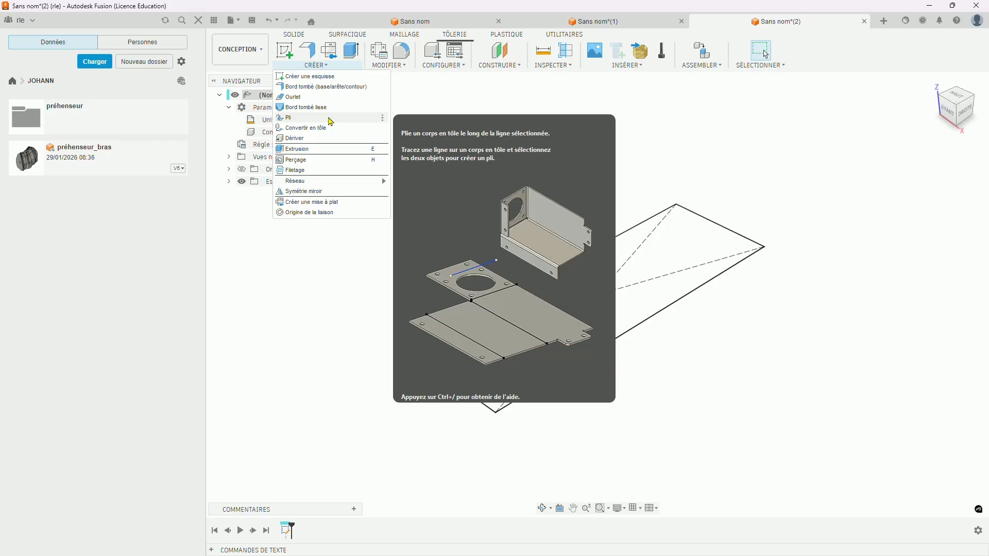
click(528, 99)
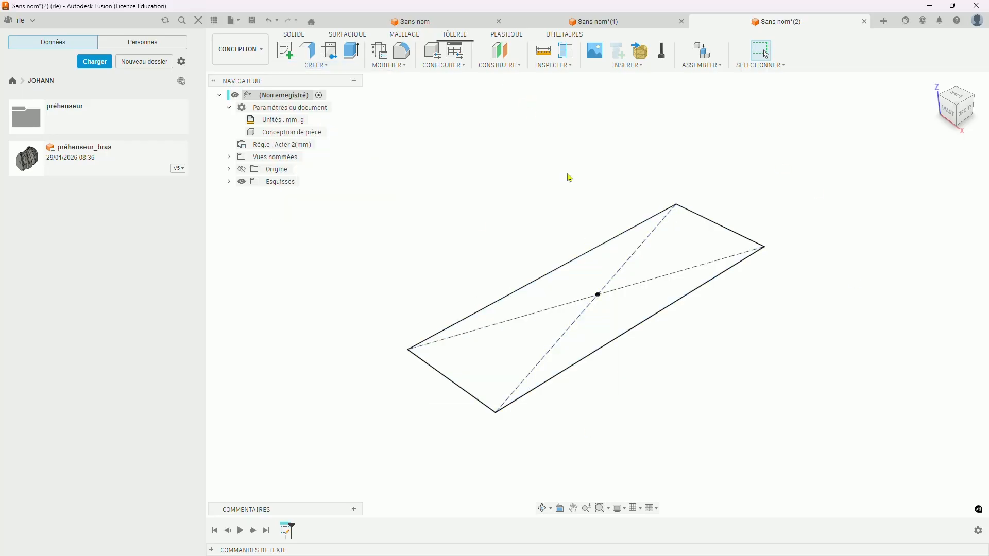
- Create a base flange from the rectangle as a new body, comparing the Côté 2 and Centre orientations before choosing Côté 1
click(308, 50)
click(590, 280)
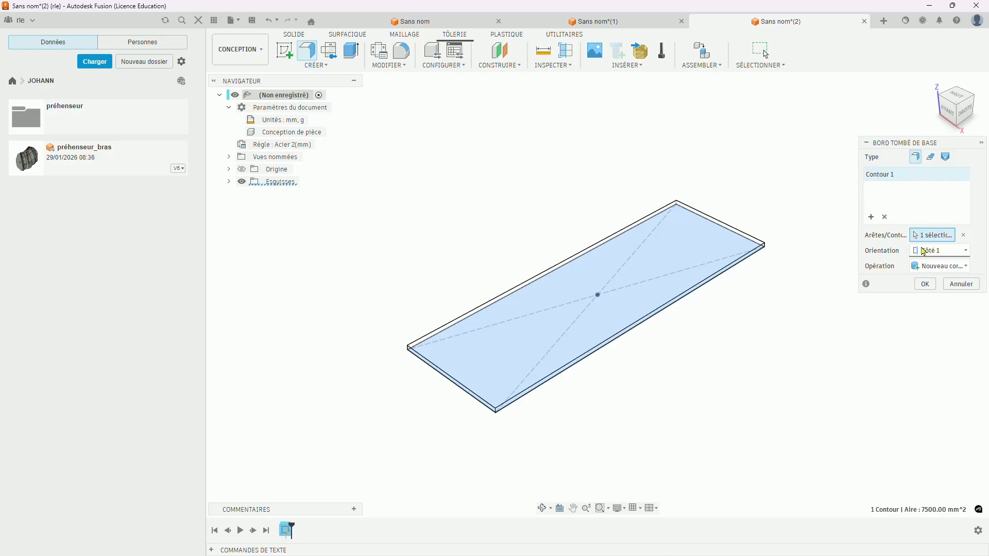
click(923, 251)
click(918, 279)
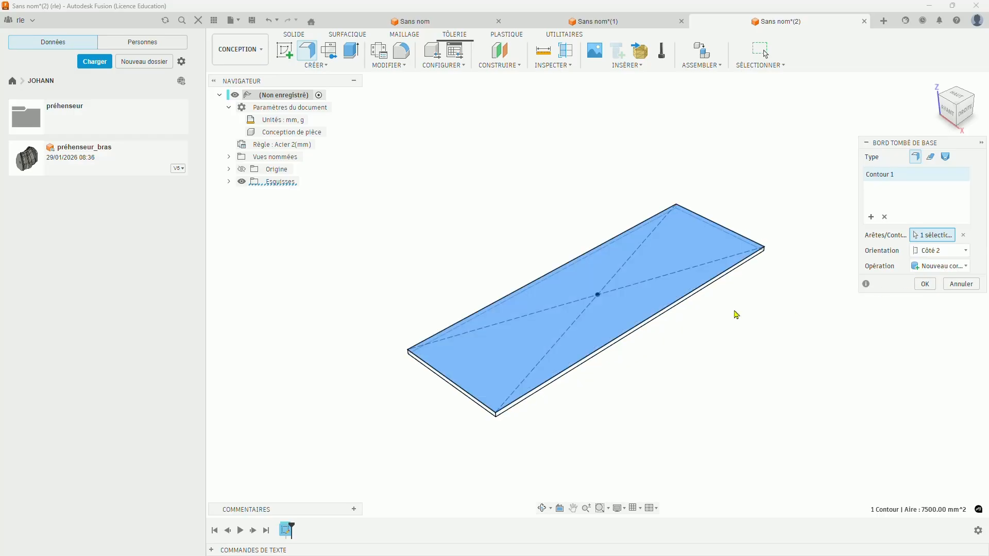
scroll(485, 423, up, 4)
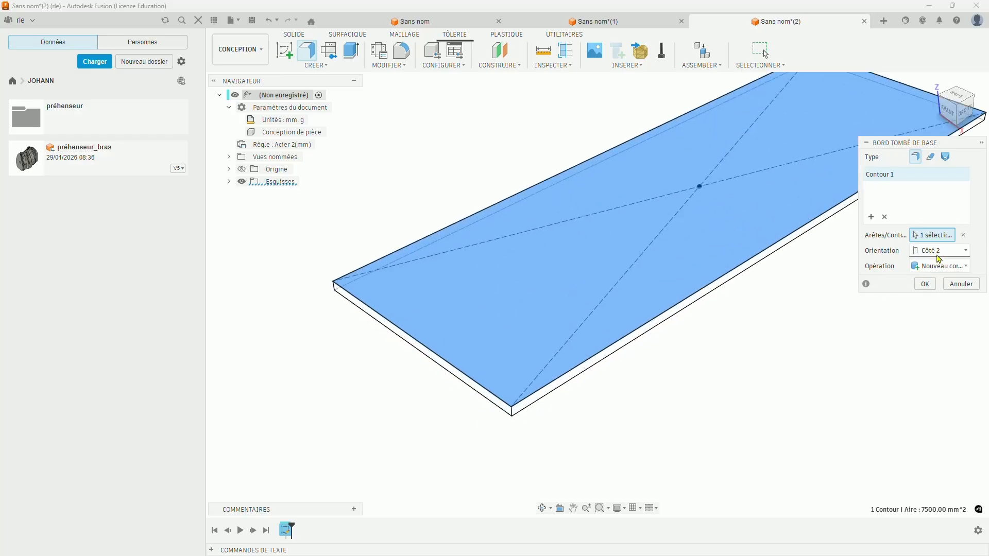
click(938, 253)
click(929, 291)
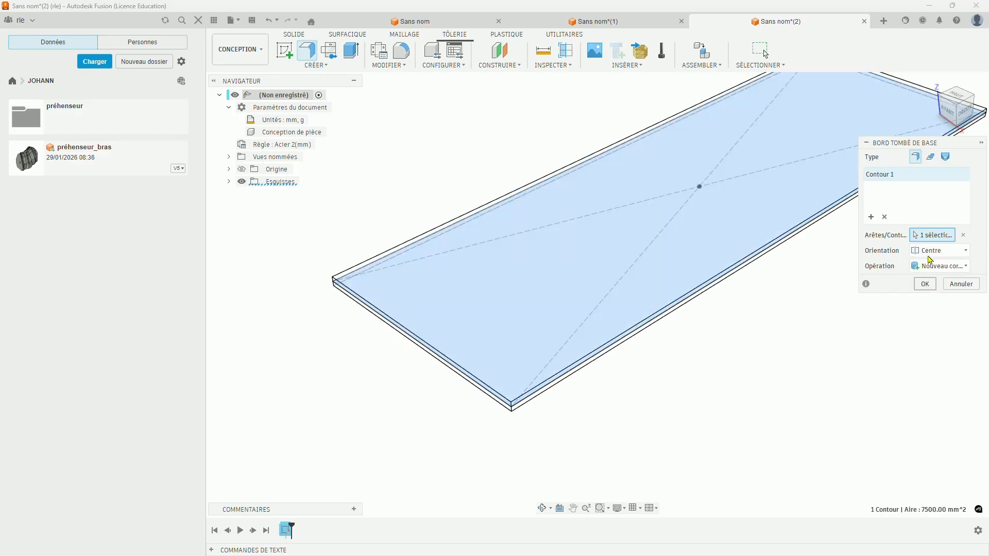
click(931, 252)
click(902, 264)
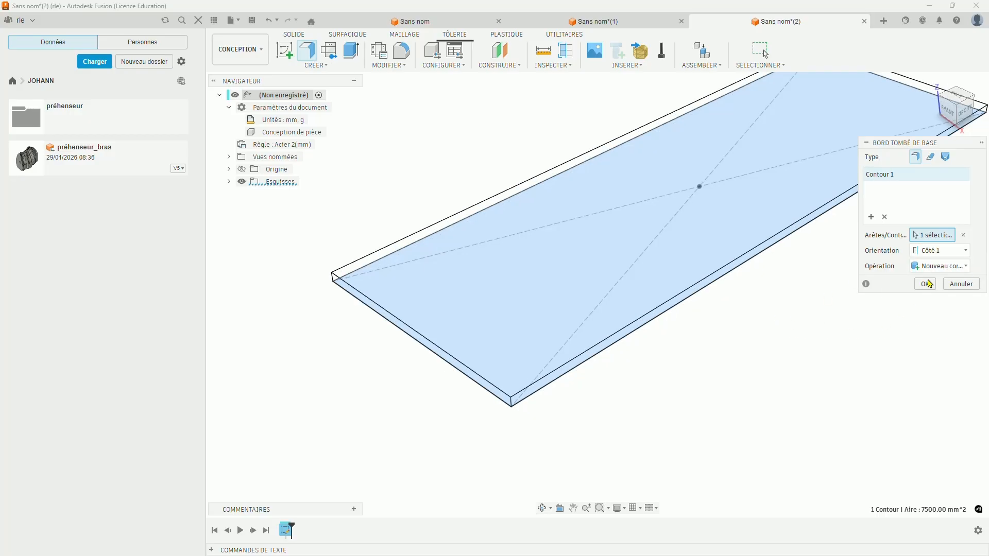
click(928, 284)
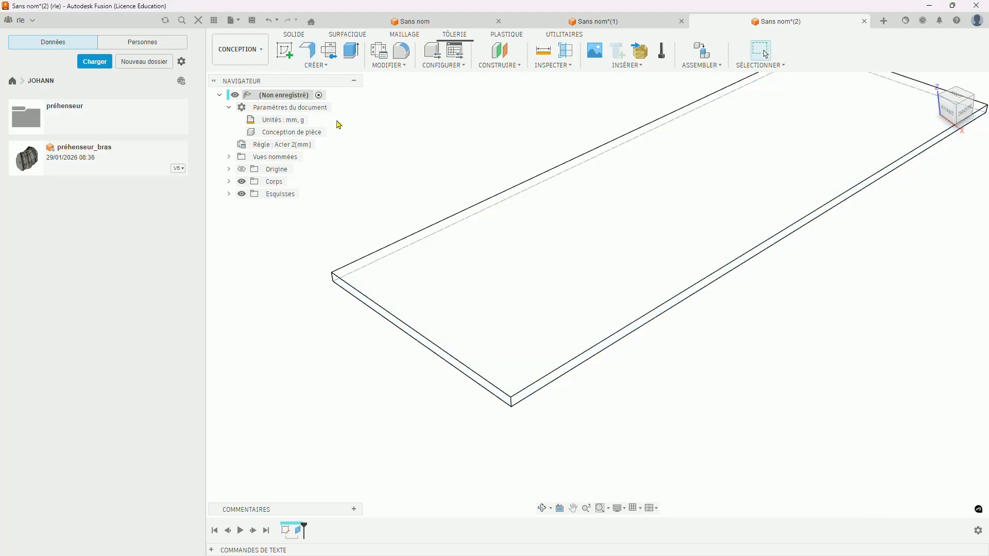
- Assign the Acier physical material from the Fusion material library's metals to the base flange
right_click(301, 110)
click(329, 171)
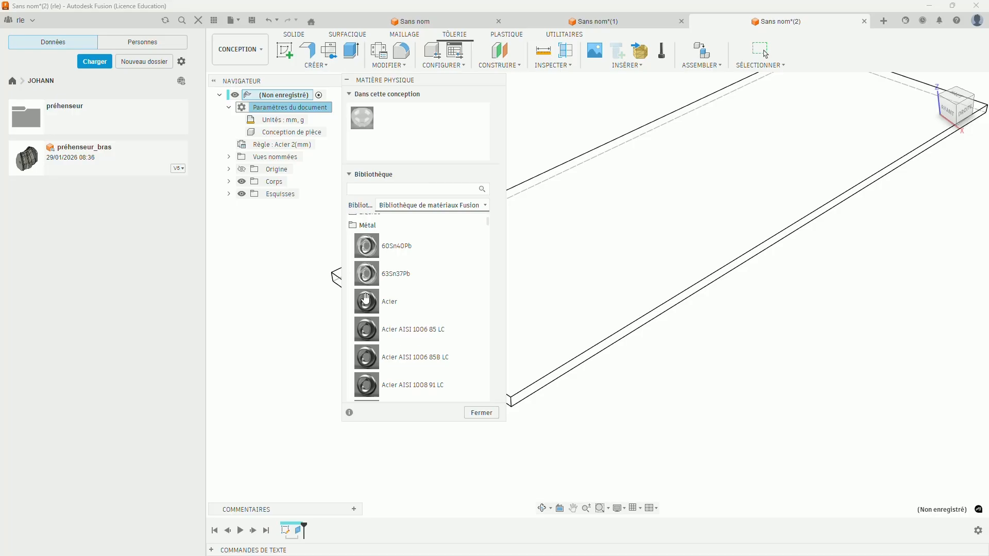
drag(391, 301, 632, 260)
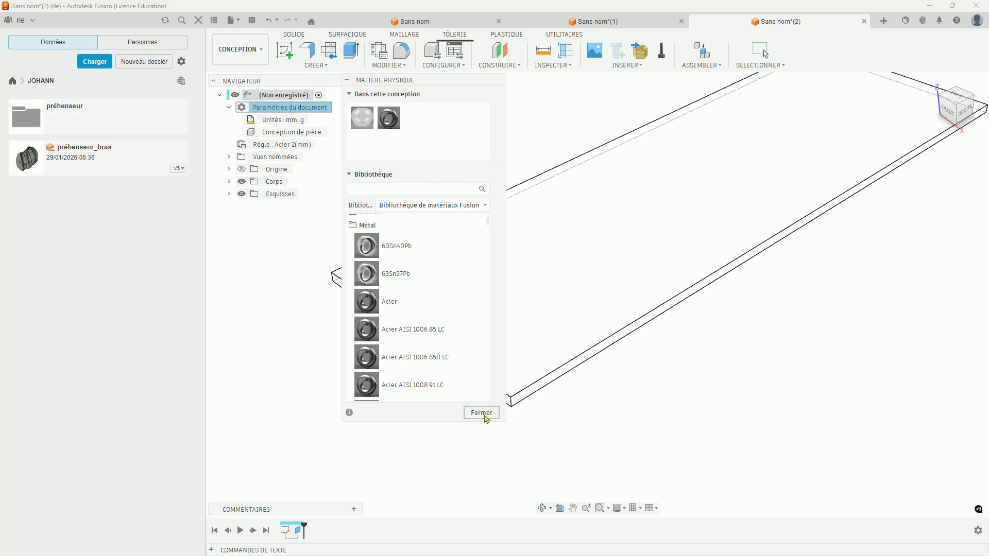
- Close the physical material dialog and set the visual style to Ombré avec arêtes visibles uniquement
click(482, 412)
scroll(556, 217, down, 3)
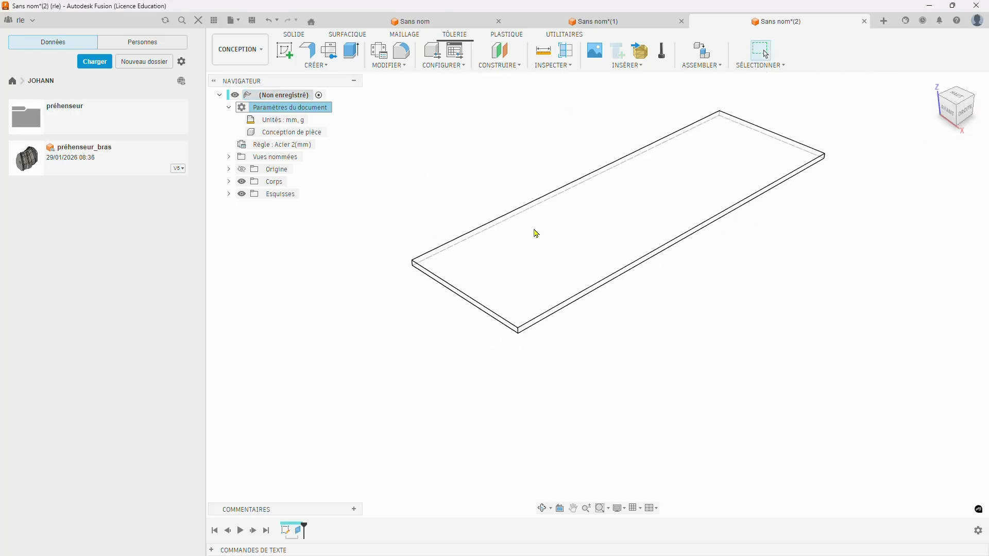
click(620, 509)
mouse_move(663, 424)
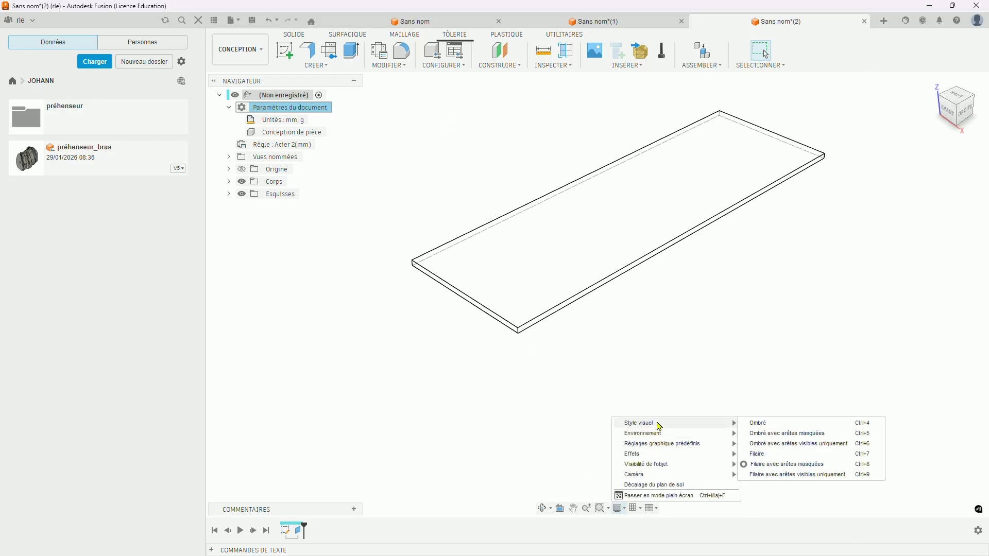
click(772, 443)
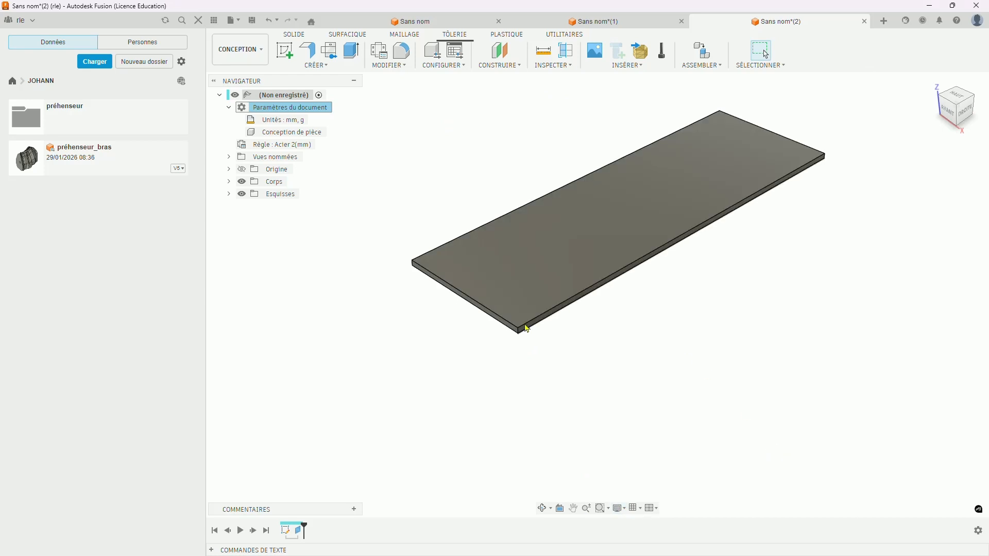
scroll(484, 187, down, 2)
scroll(552, 137, up, 2)
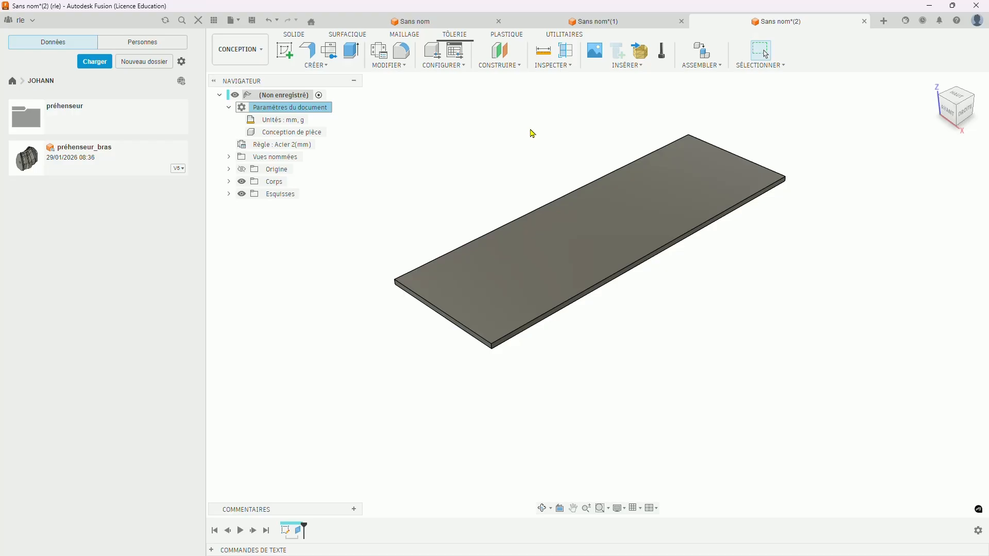
- Start a flange on the base's short front edge and the adjacent long edge, pulling both upward to a height of about 26 mm
click(307, 51)
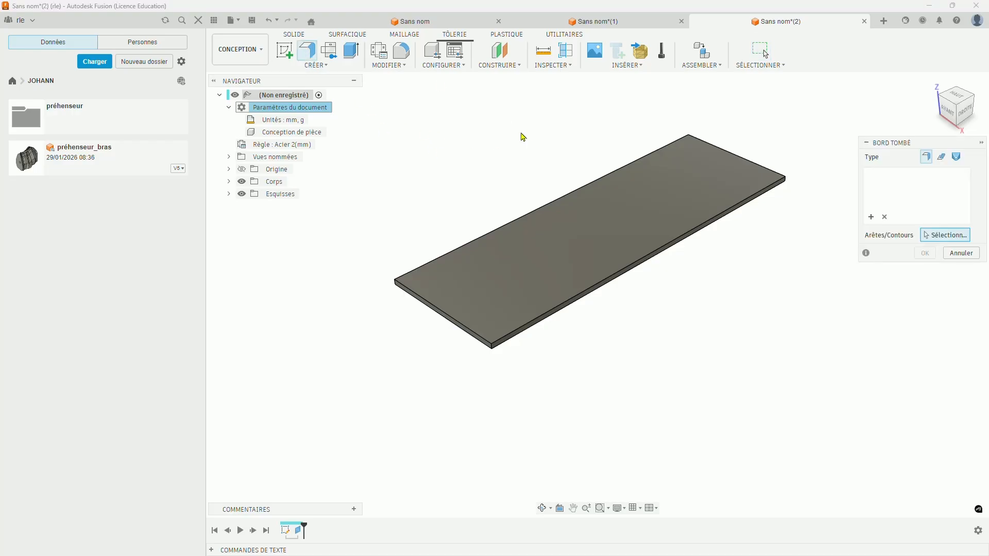
click(444, 312)
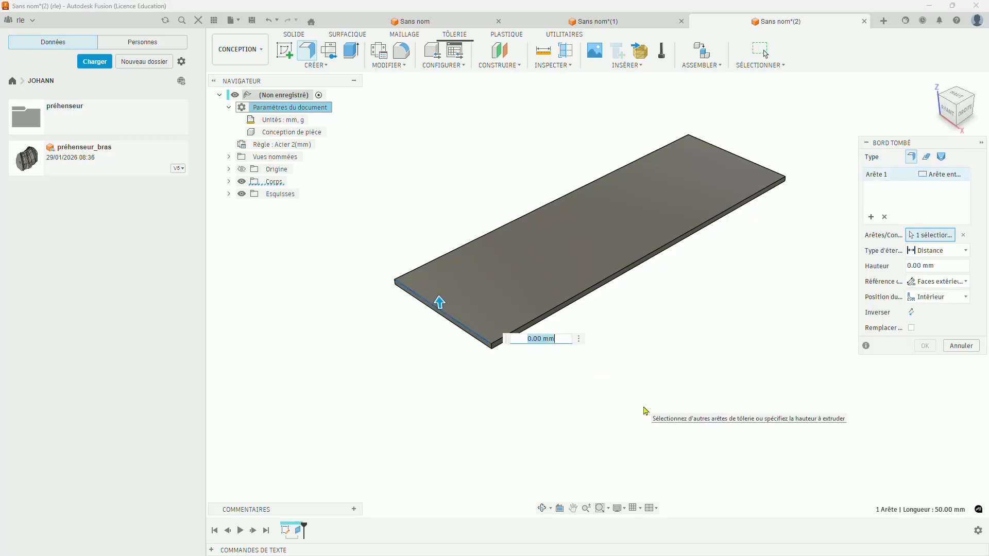
click(541, 312)
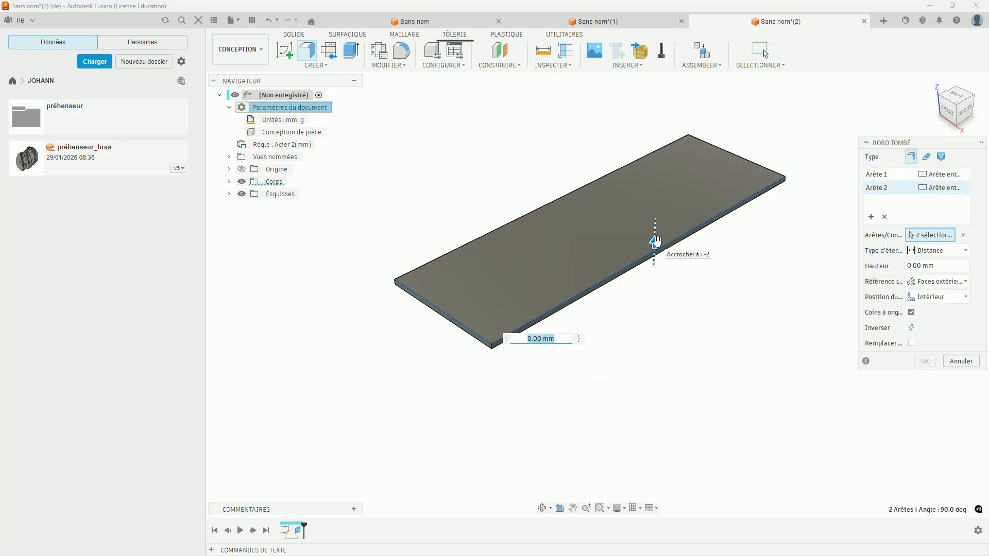
drag(655, 240, 656, 182)
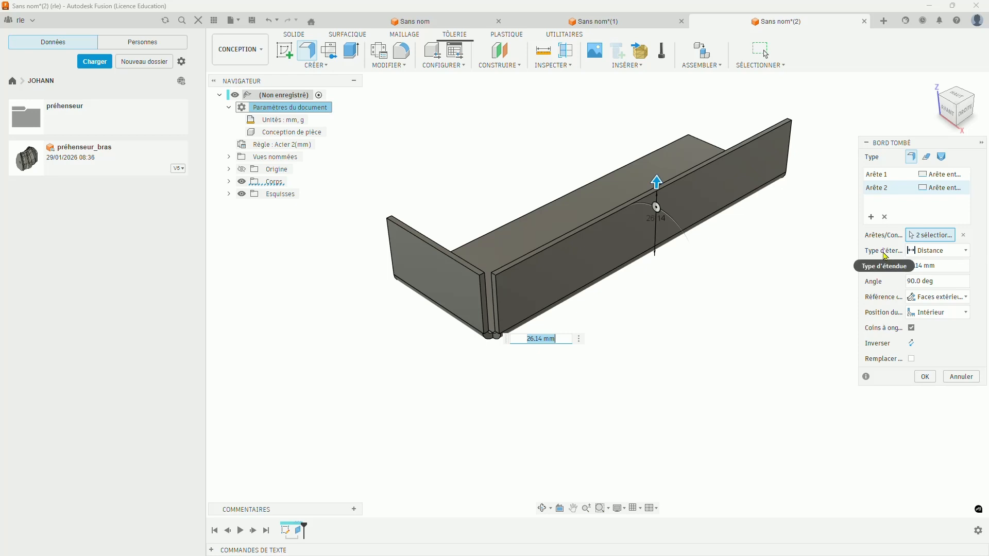
- Keep the Distance extent type and tilt both flanges to an angle of 51 degrees
click(927, 255)
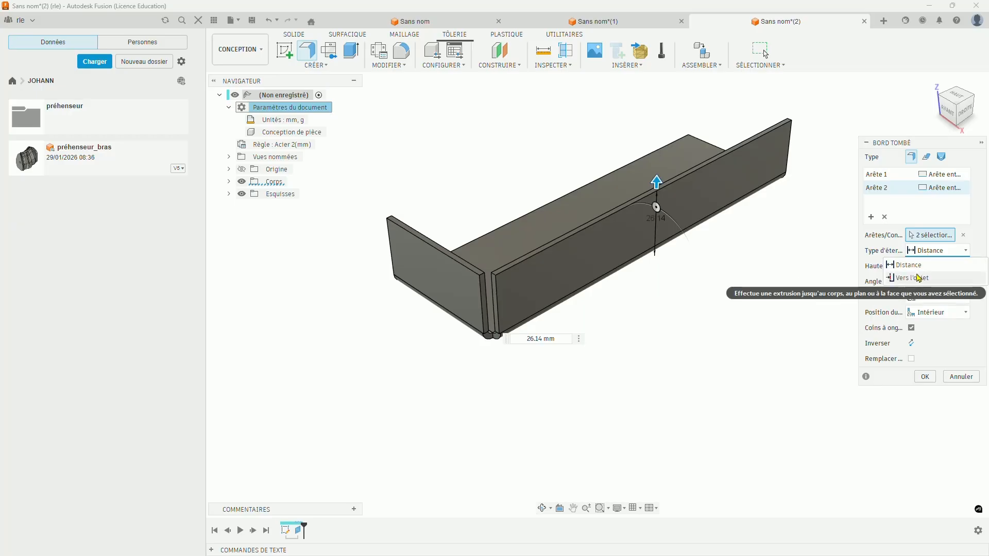
click(871, 237)
click(937, 281)
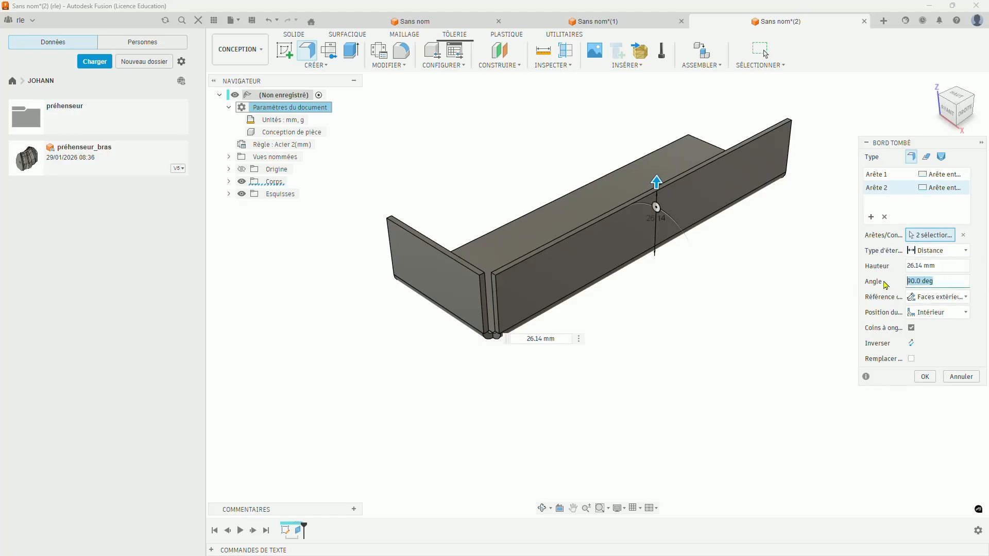
drag(656, 207, 680, 238)
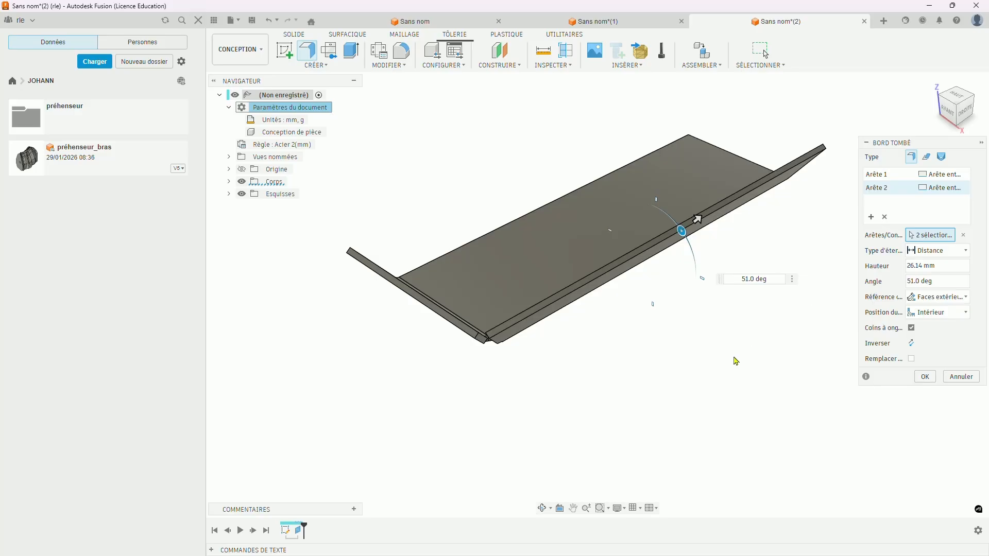
- Set the height reference of both flanges to Tangent au pli
shift+middle_drag(671, 352, 724, 269)
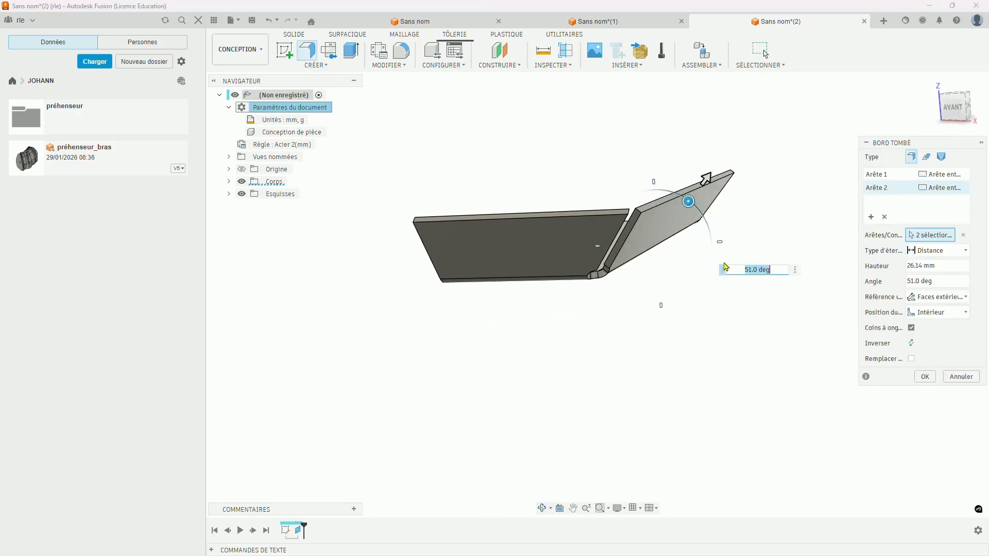
click(965, 298)
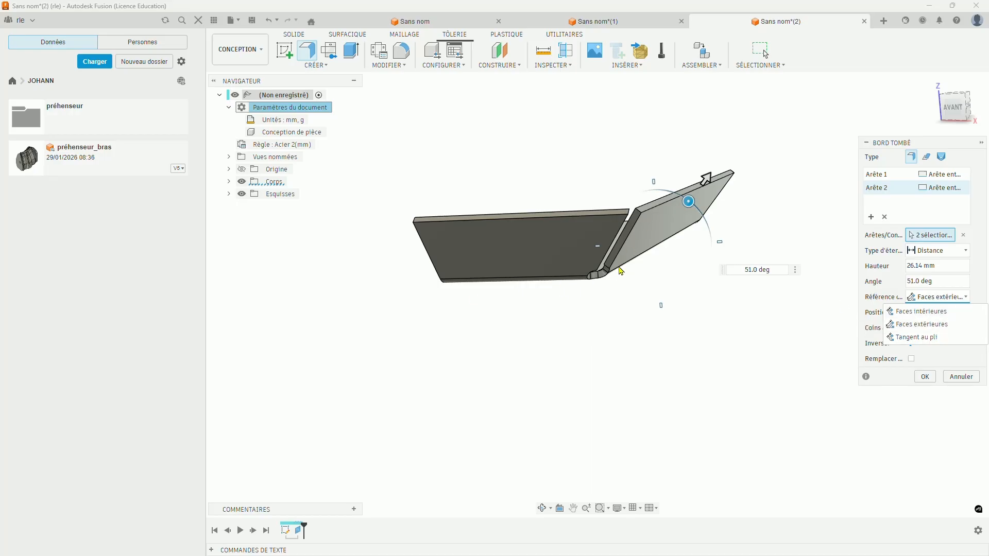
click(918, 339)
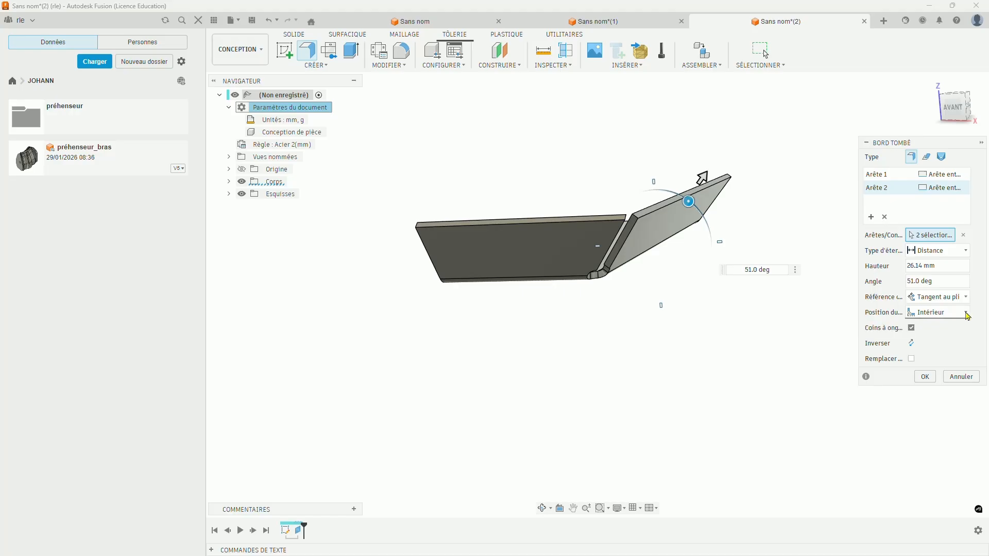
- Show the flange preview straight from the back and switch the camera to orthographic projection
shift+middle_drag(675, 328, 529, 282)
scroll(547, 269, up, 3)
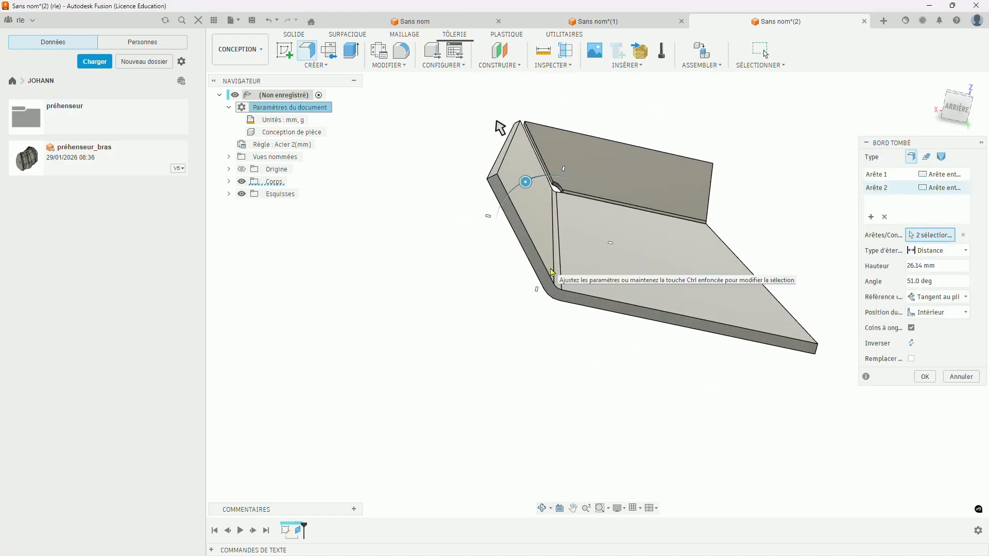
click(946, 126)
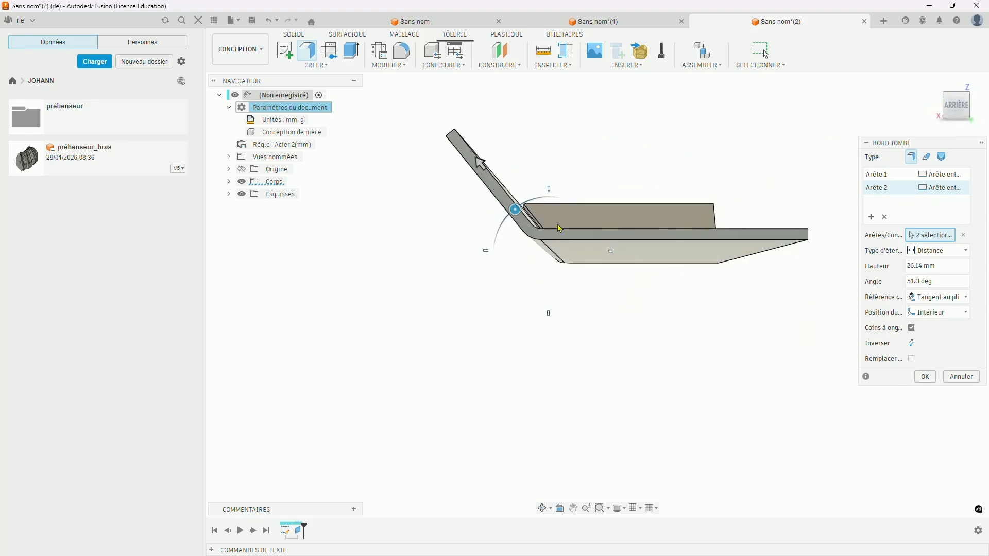
click(621, 508)
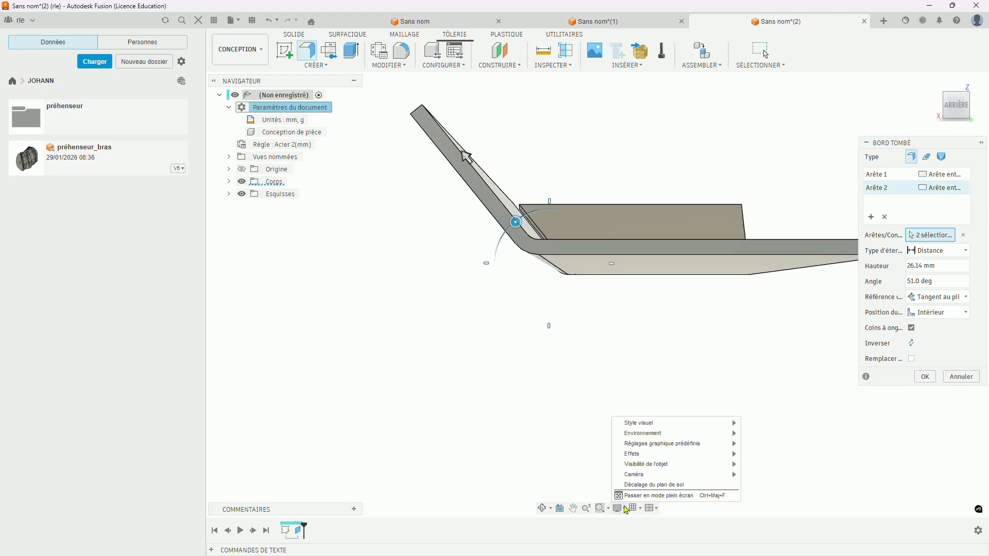
mouse_move(642, 458)
click(802, 477)
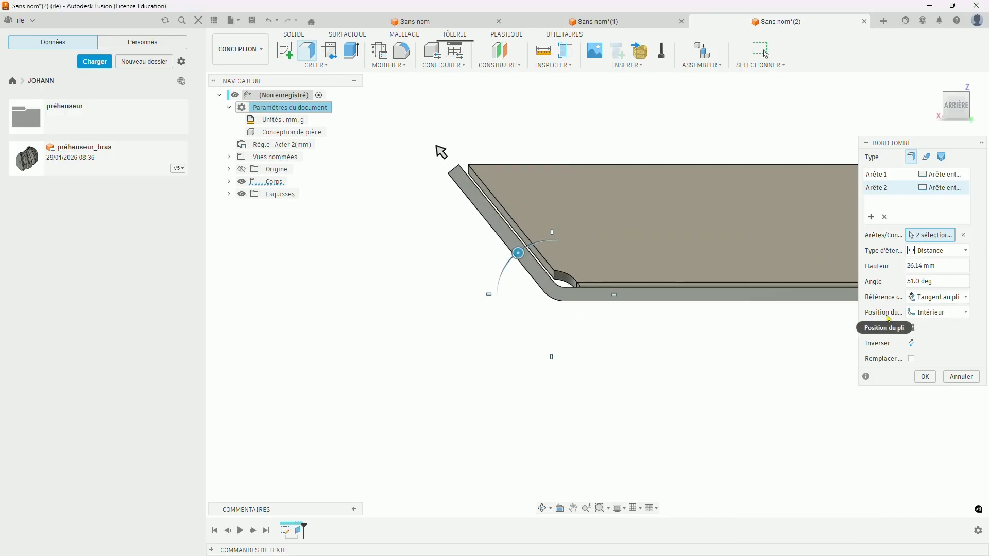
- Set the flange angle to 90 degrees and compare the Extérieur and Adjacent bend positions before choosing Intérieur
click(965, 312)
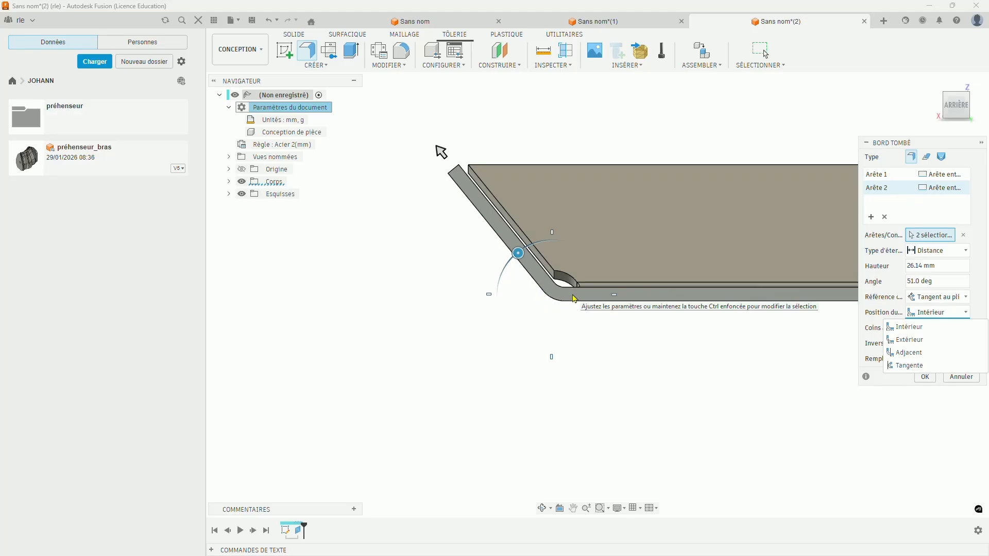
drag(519, 253, 552, 244)
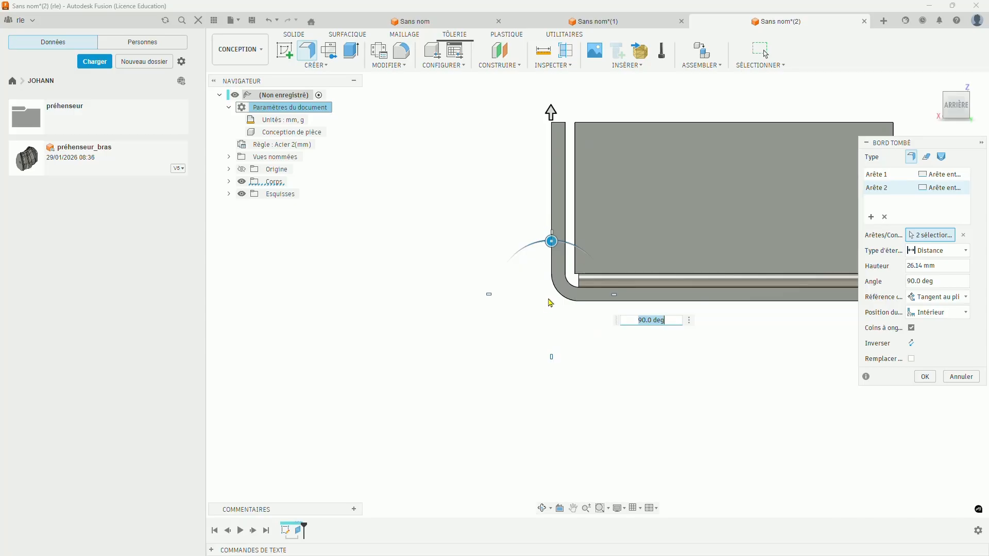
click(961, 313)
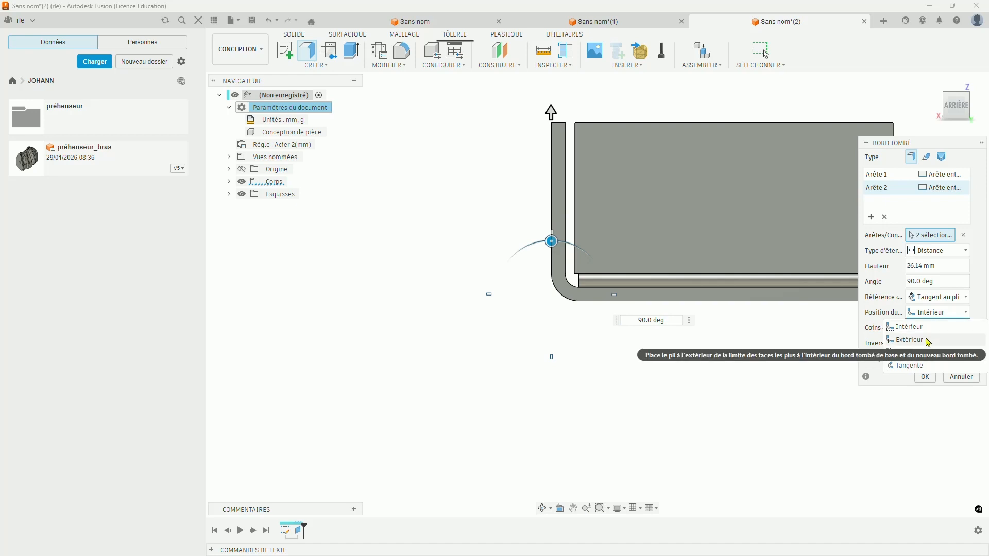
click(929, 342)
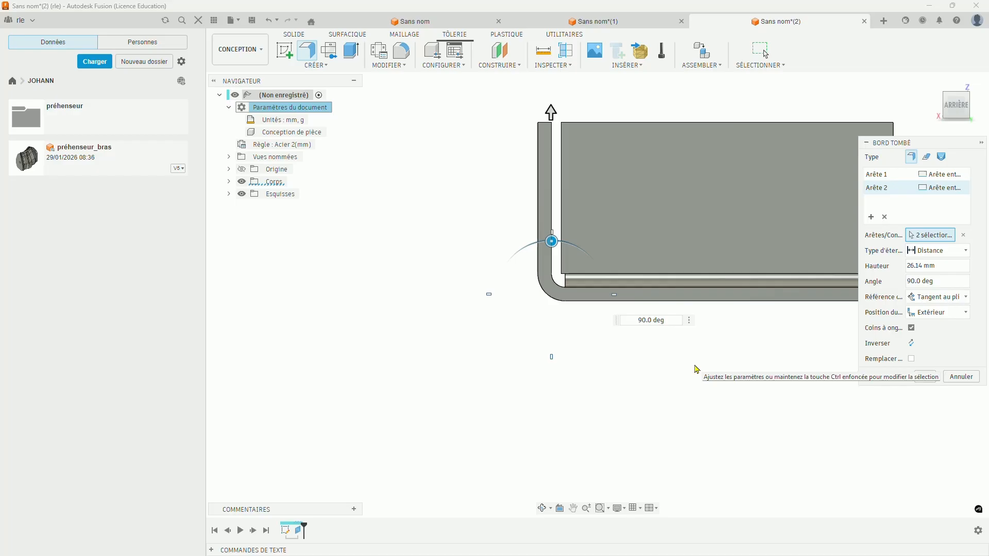
click(966, 314)
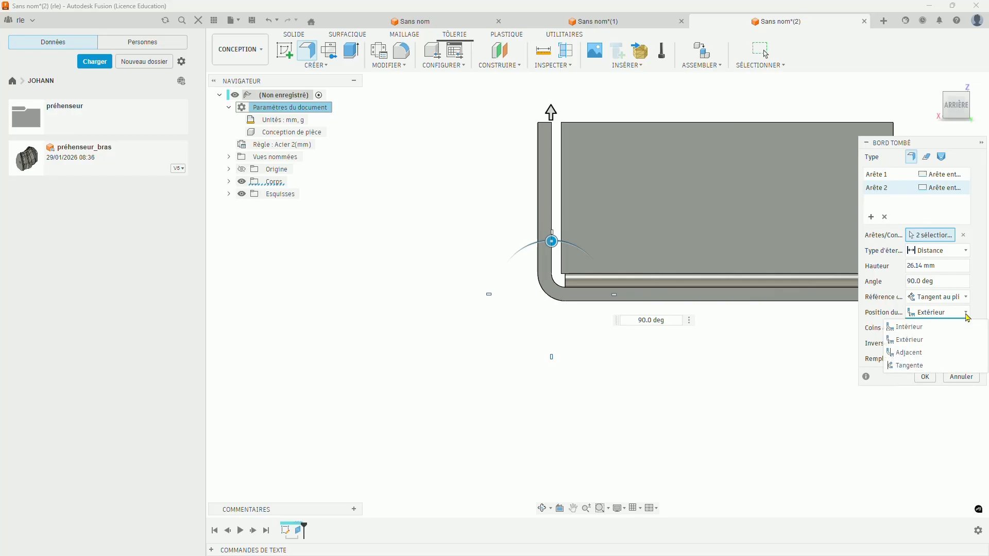
click(922, 353)
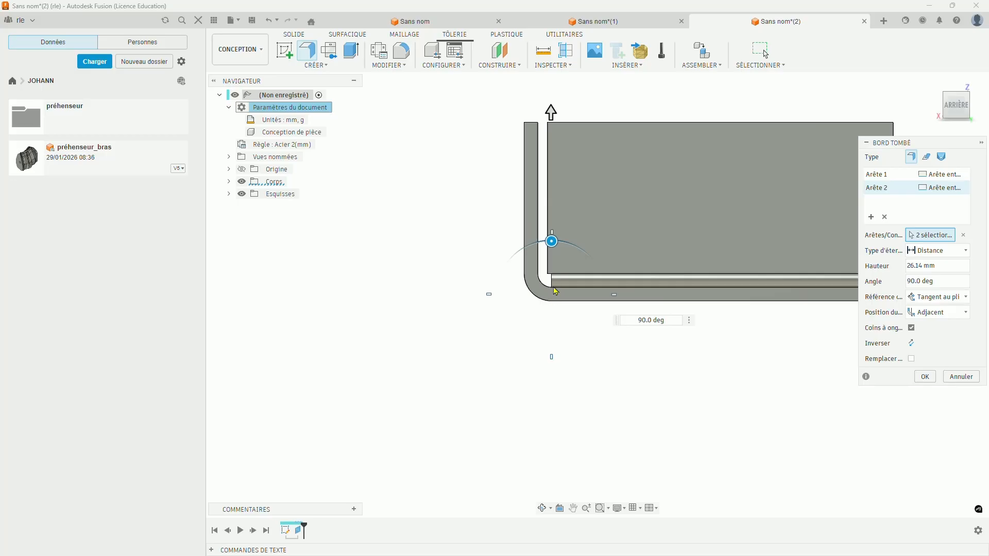
click(939, 312)
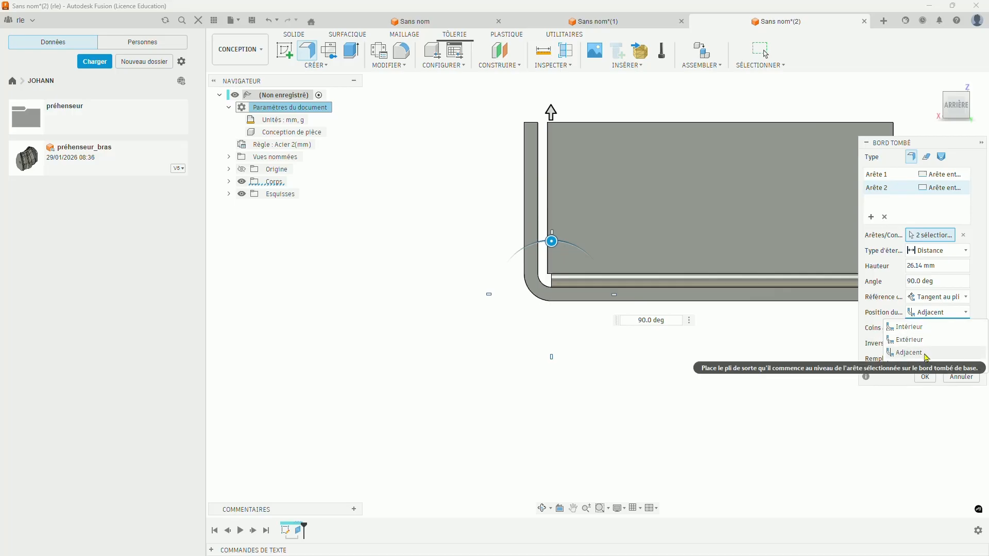
click(911, 327)
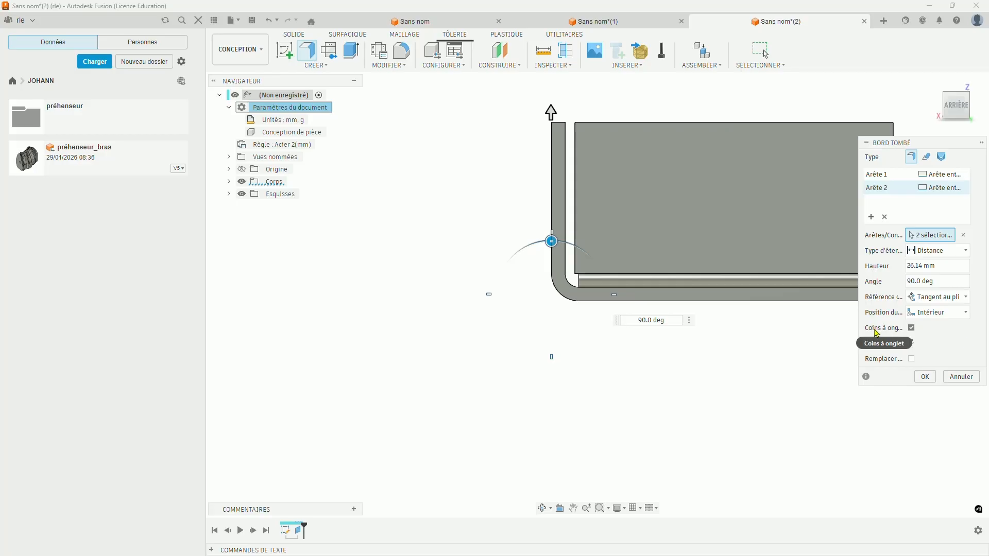
- Compare the corner between the two flanges with and without Coins à onglet, and leave mitred corners turned off
click(912, 329)
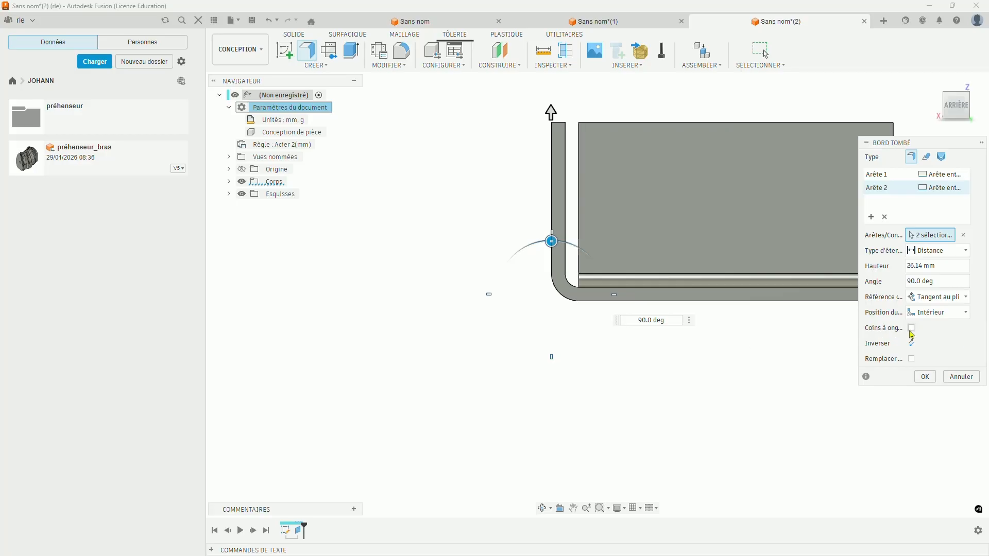
click(912, 329)
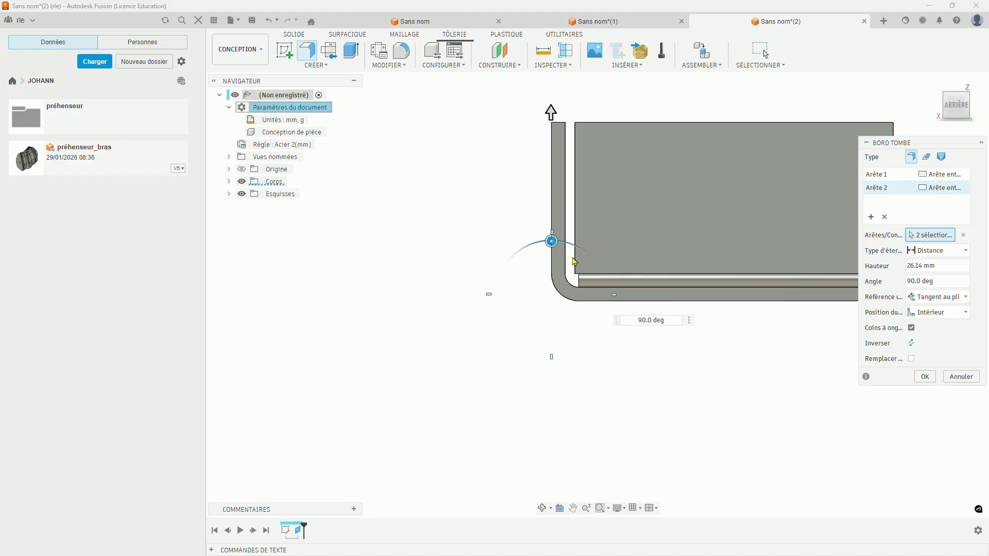
shift+middle_drag(618, 221, 601, 223)
scroll(665, 232, down, 1)
scroll(740, 119, up, 2)
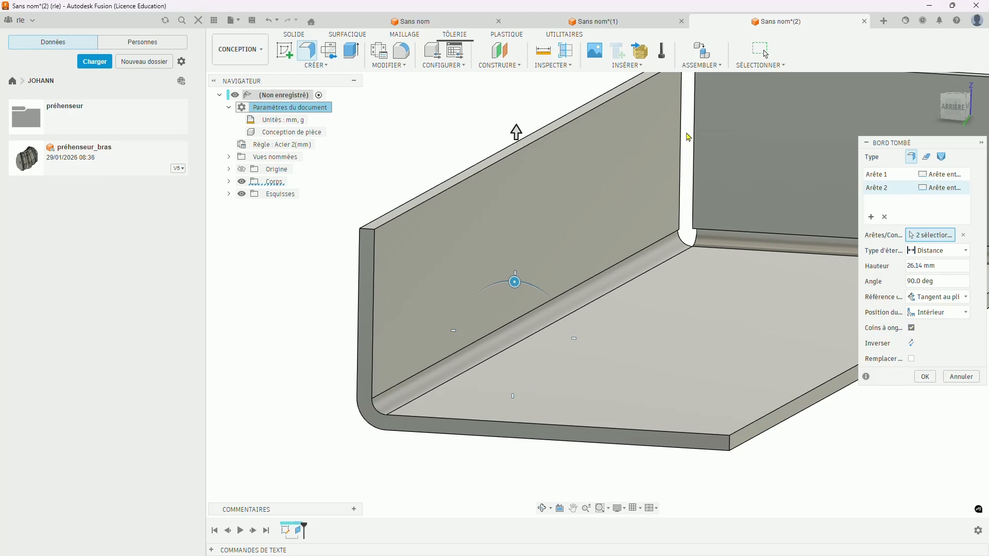
click(911, 328)
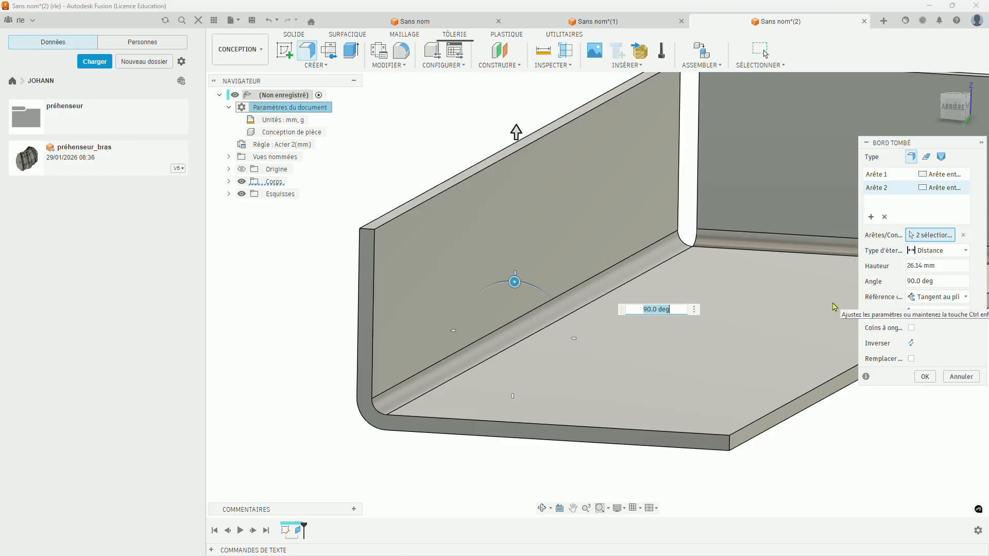
scroll(647, 308, down, 2)
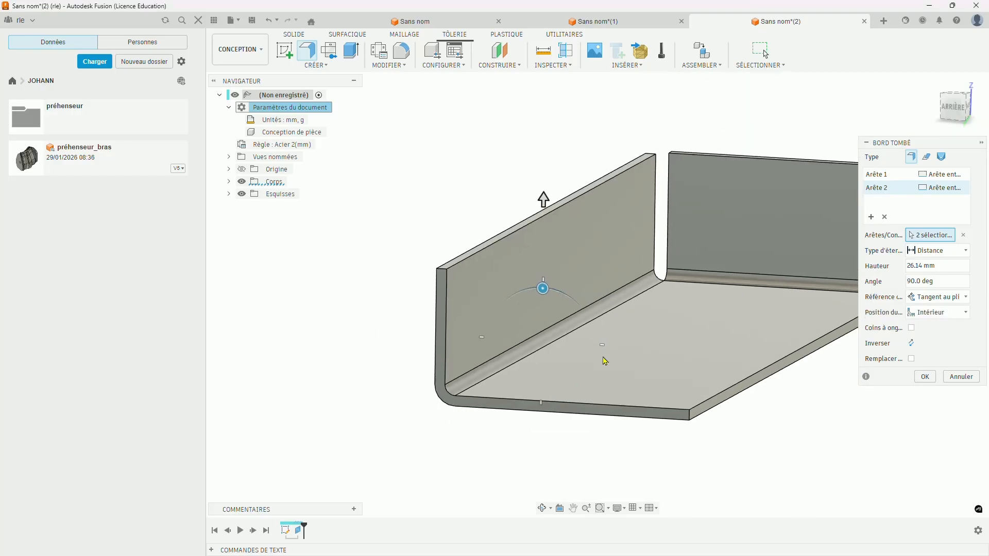
scroll(685, 172, up, 2)
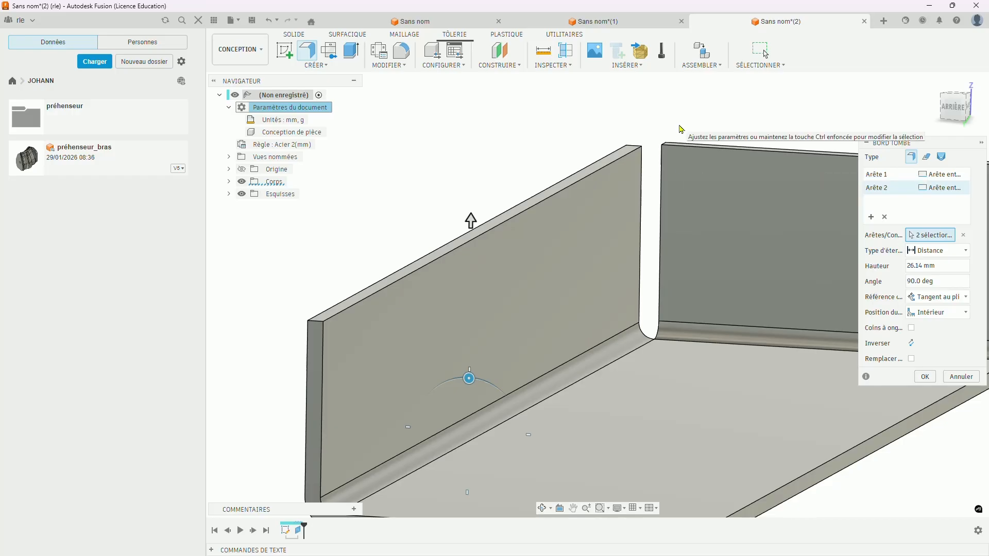
click(911, 328)
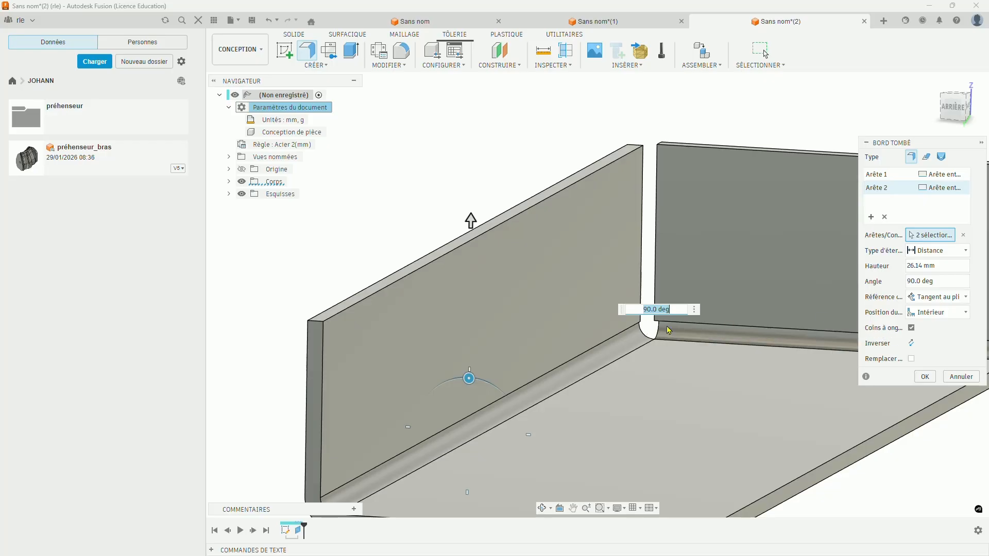
click(911, 328)
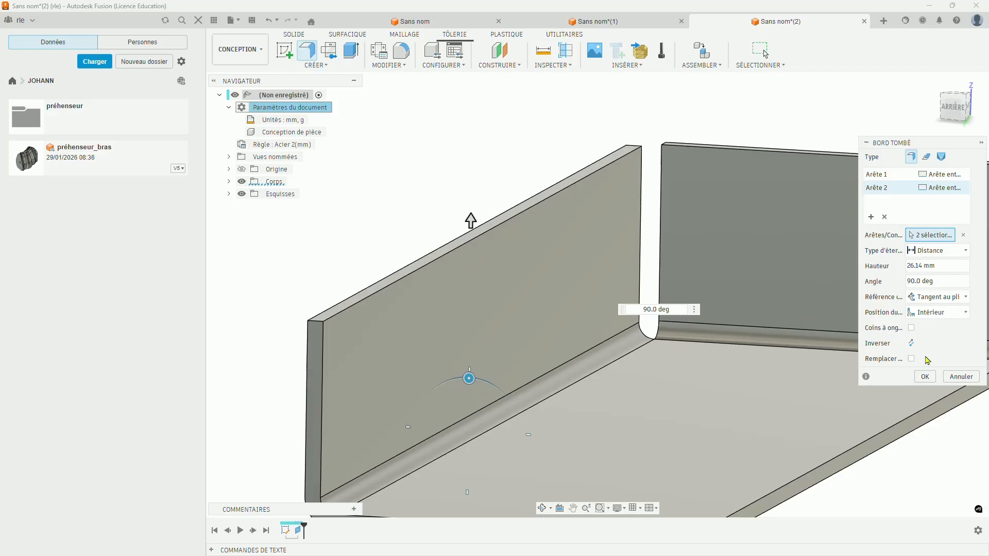
- Try reversing the direction of both edge flanges and return them to the upward direction
click(912, 343)
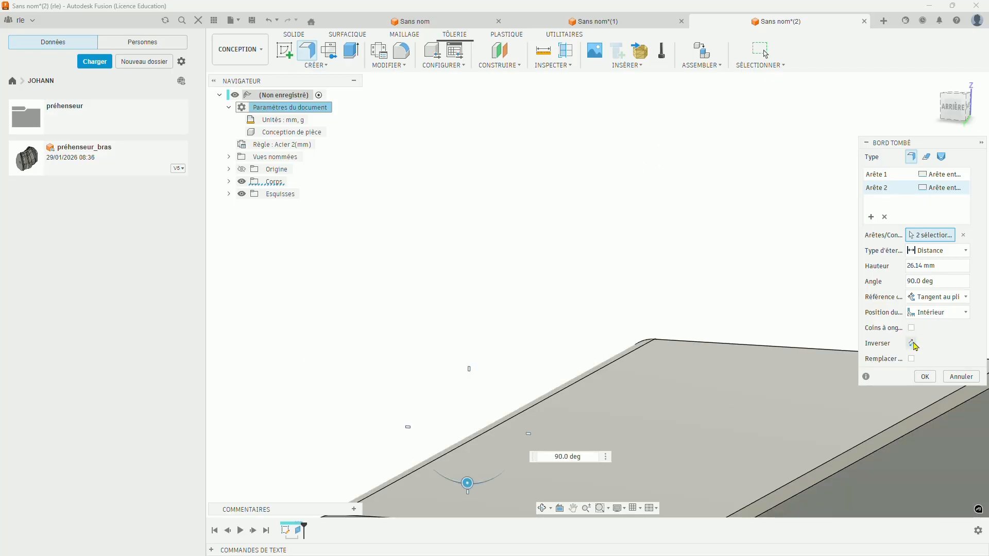
click(913, 345)
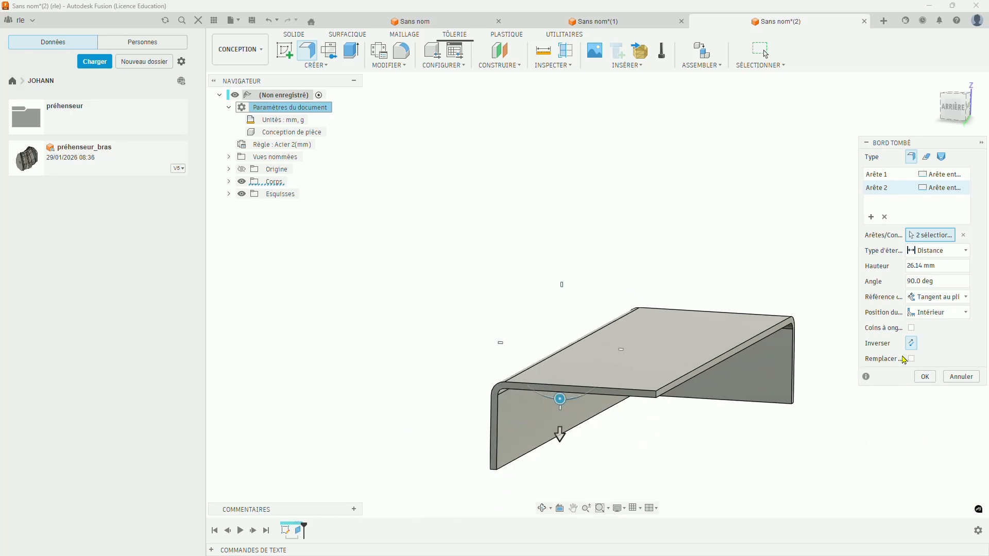
click(913, 343)
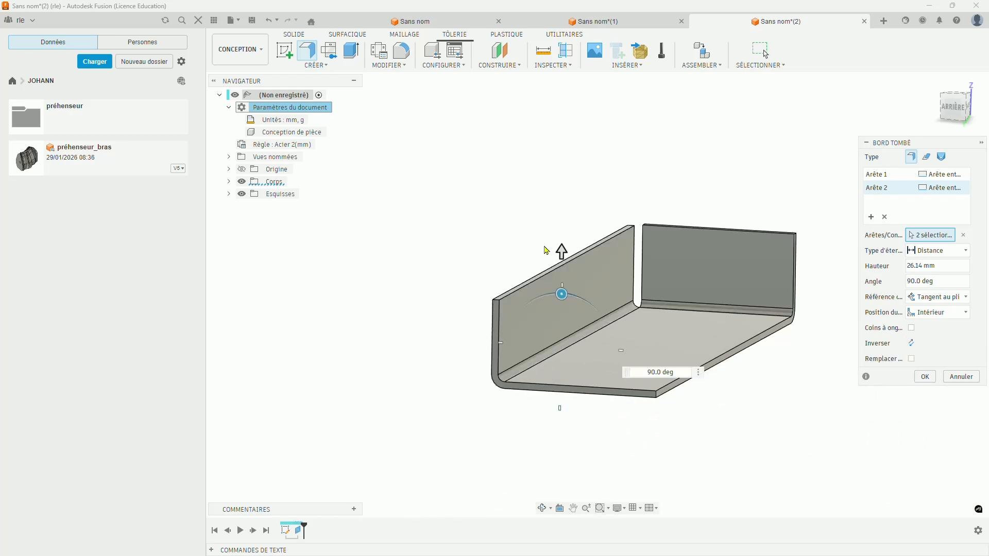
- Raise both edge flanges to a height of about 30.6 mm and create them
mouse_move(562, 249)
mouse_down()
mouse_move(563, 448)
mouse_move(563, 236)
mouse_up()
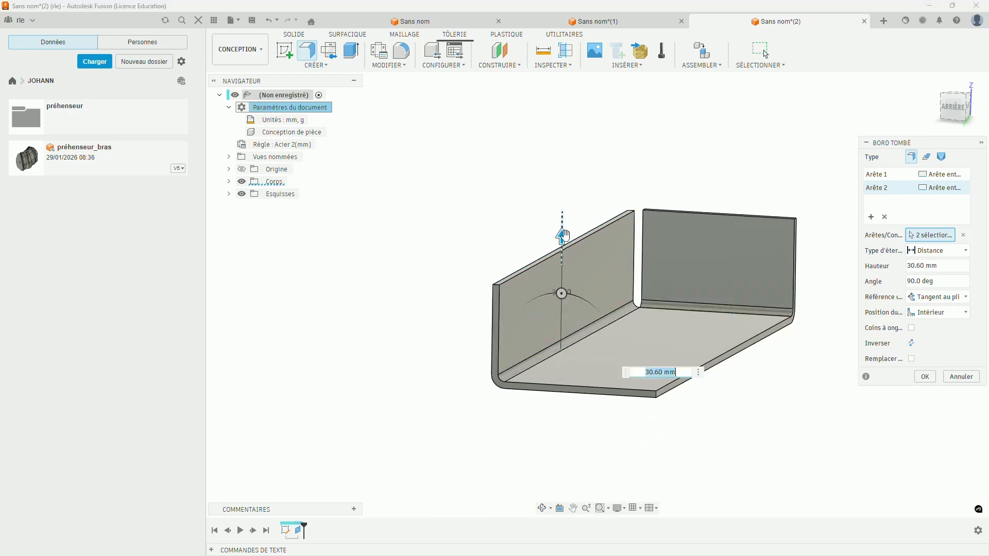
click(926, 377)
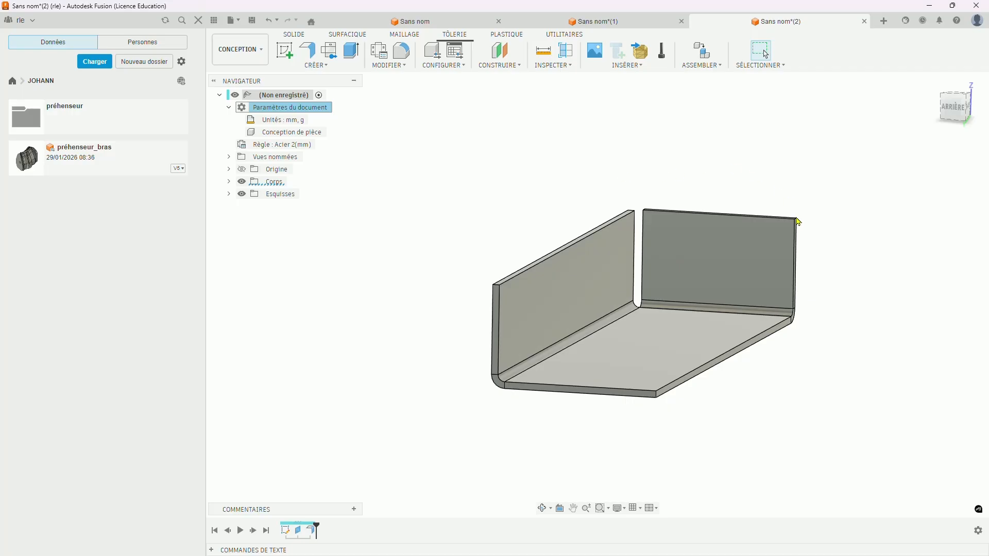
- Add inward edge flanges about 21.4 mm high along the top edges of the two upright walls
shift+middle_drag(798, 222, 730, 237)
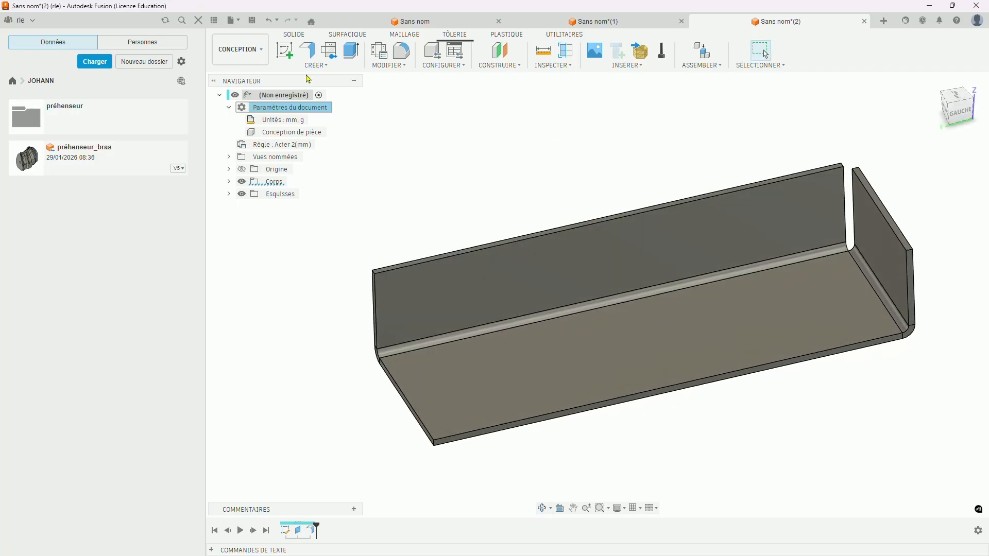
click(307, 50)
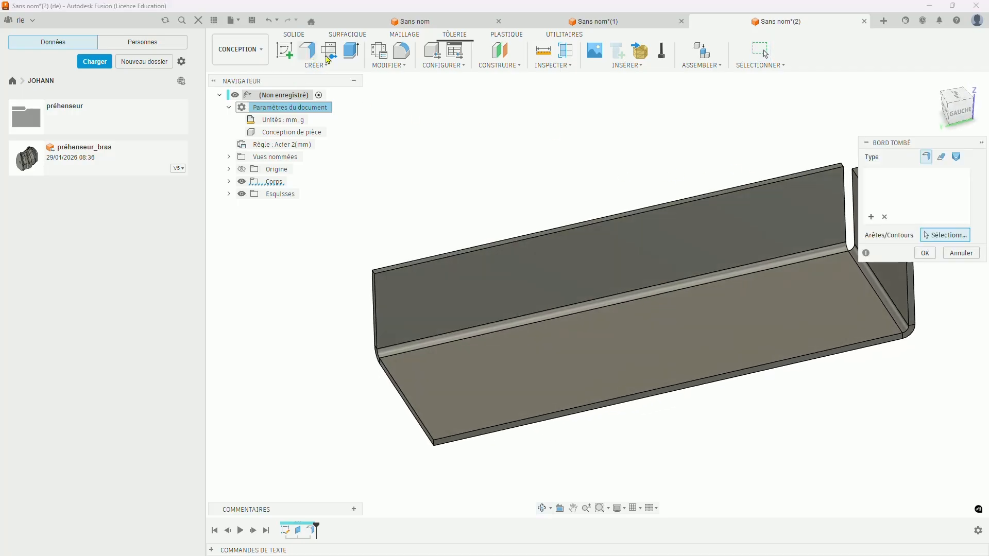
click(780, 183)
scroll(608, 182, down, 3)
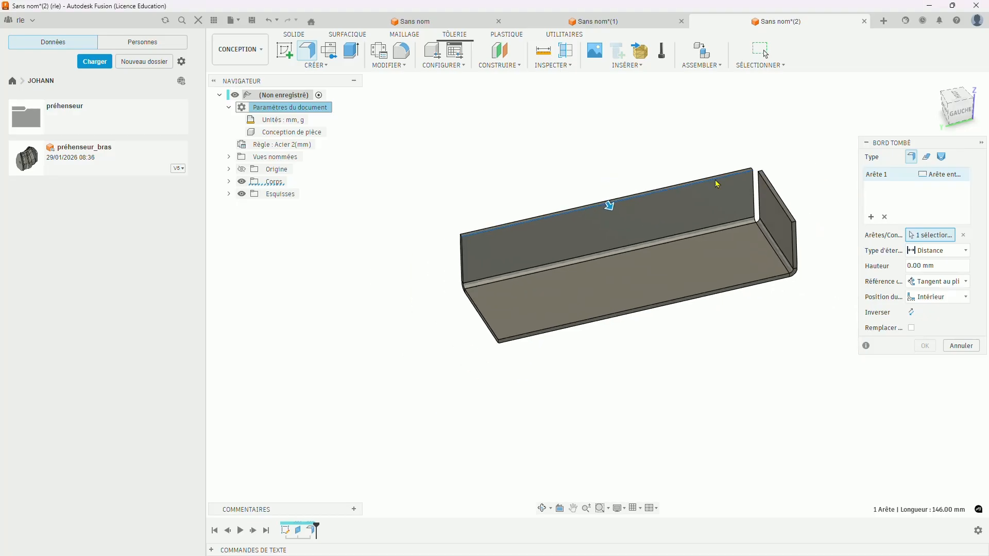
click(769, 190)
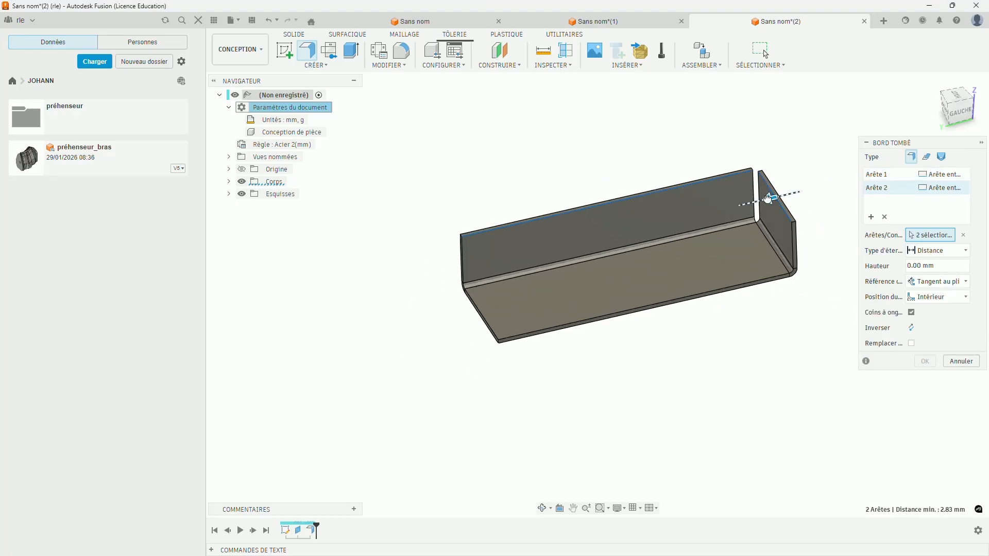
drag(770, 195, 727, 216)
scroll(756, 169, up, 3)
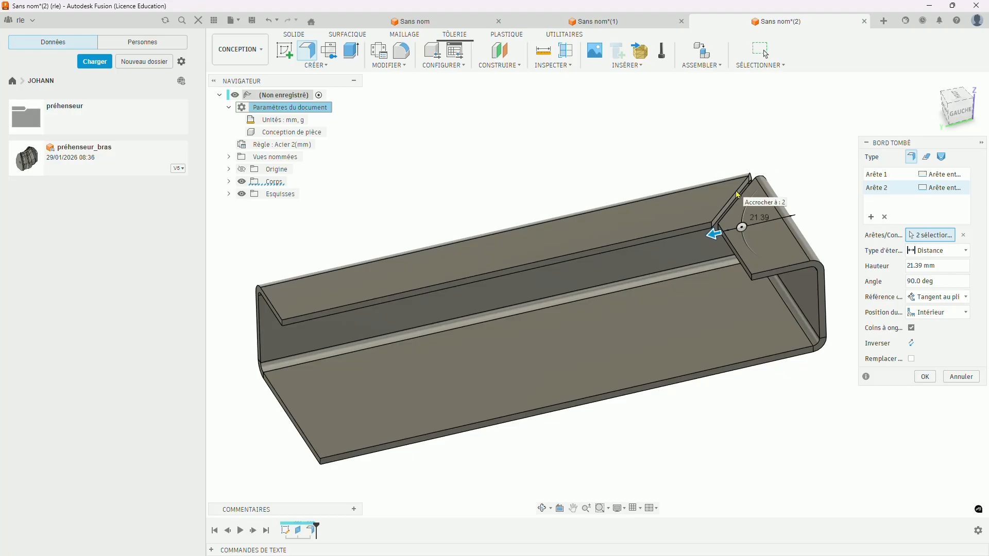
click(926, 379)
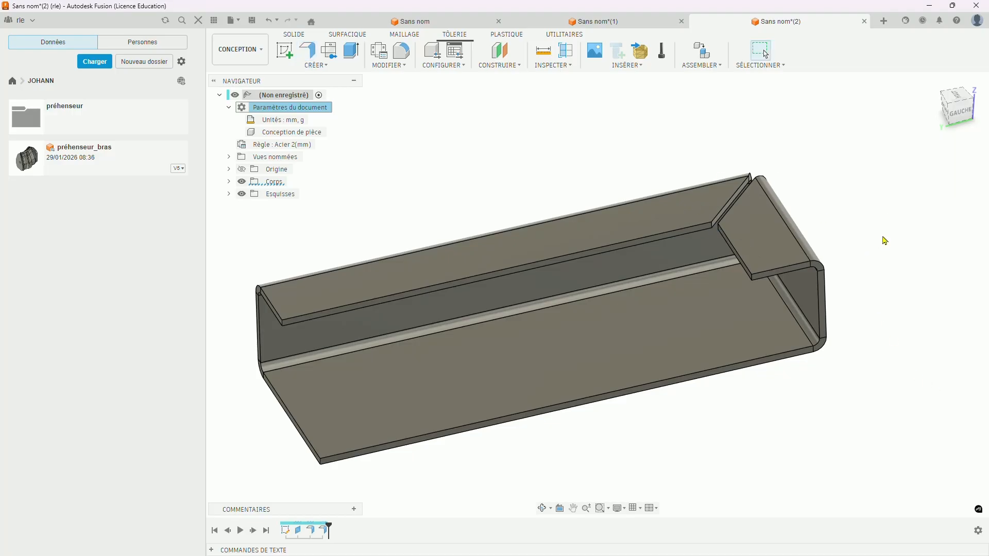
- Start a hem (Ourlet) on the free inner edge of the short top flange
scroll(879, 309, down, 3)
shift+middle_drag(878, 309, 933, 321)
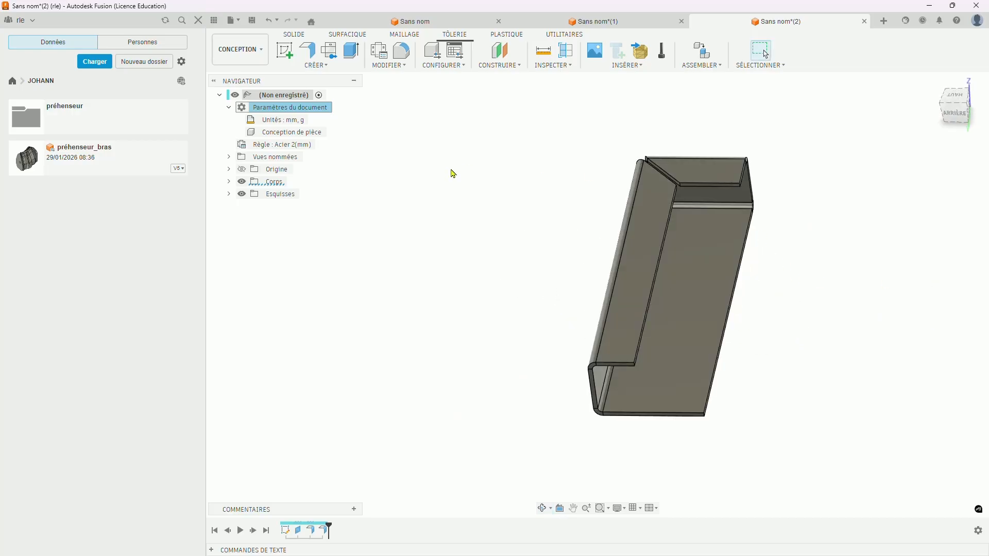
click(316, 66)
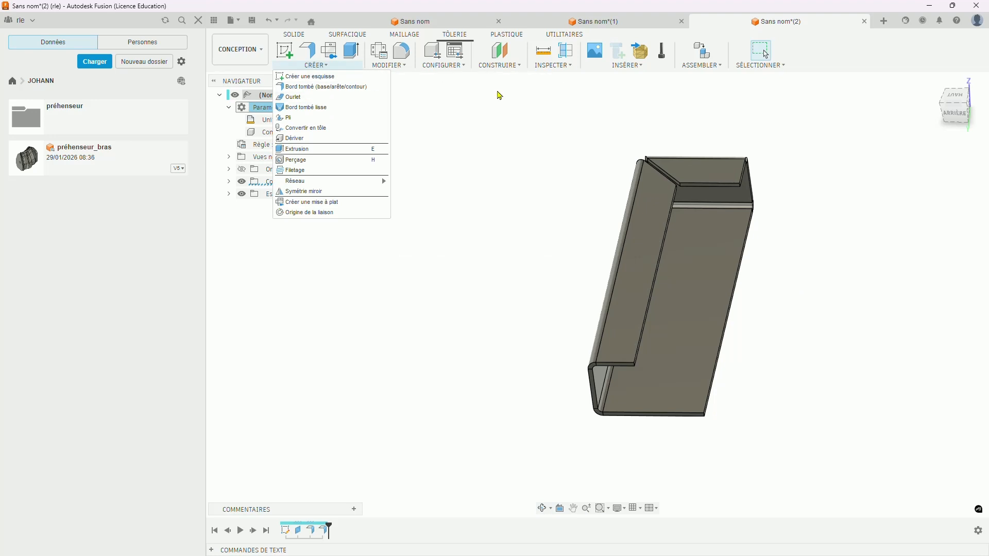
click(683, 100)
scroll(776, 136, up, 3)
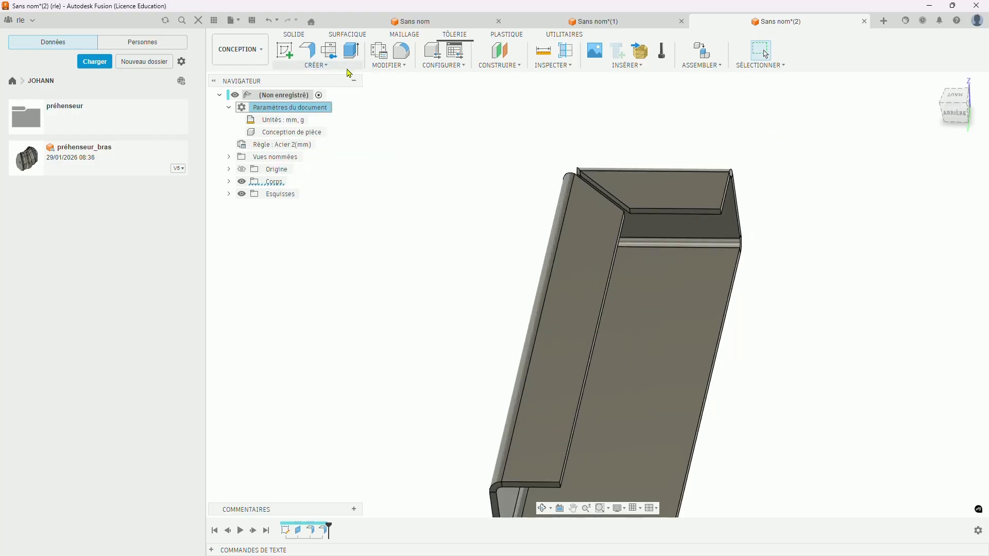
click(316, 66)
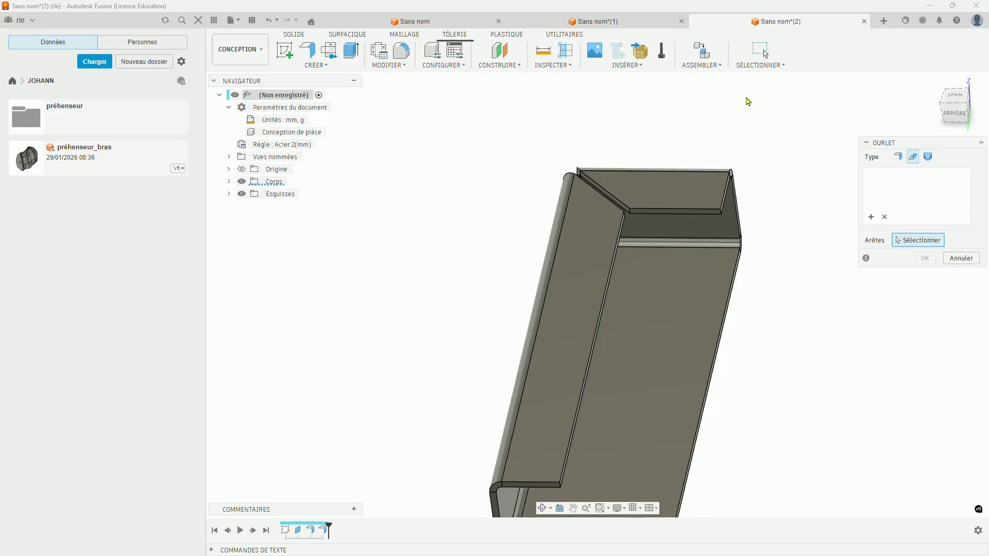
click(704, 212)
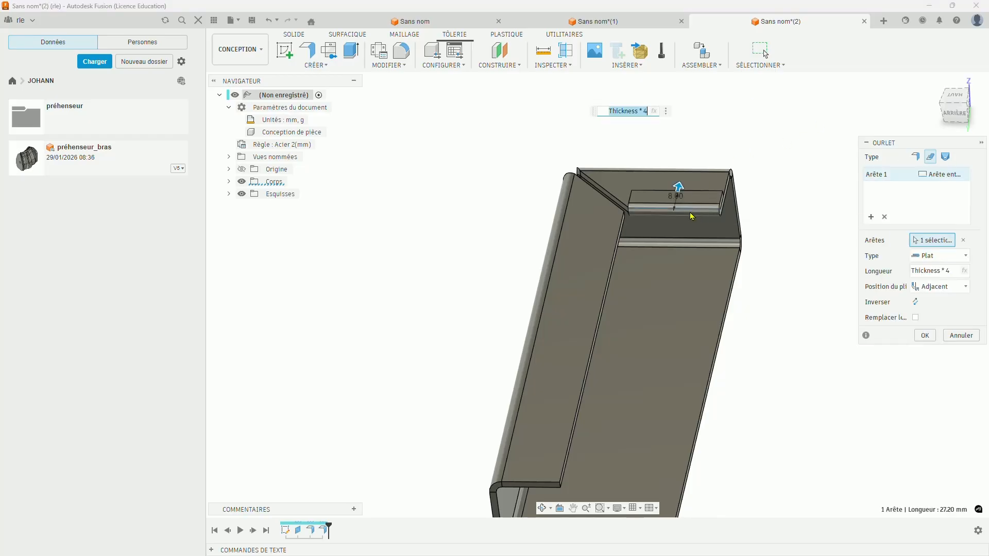
shift+middle_drag(758, 275, 708, 268)
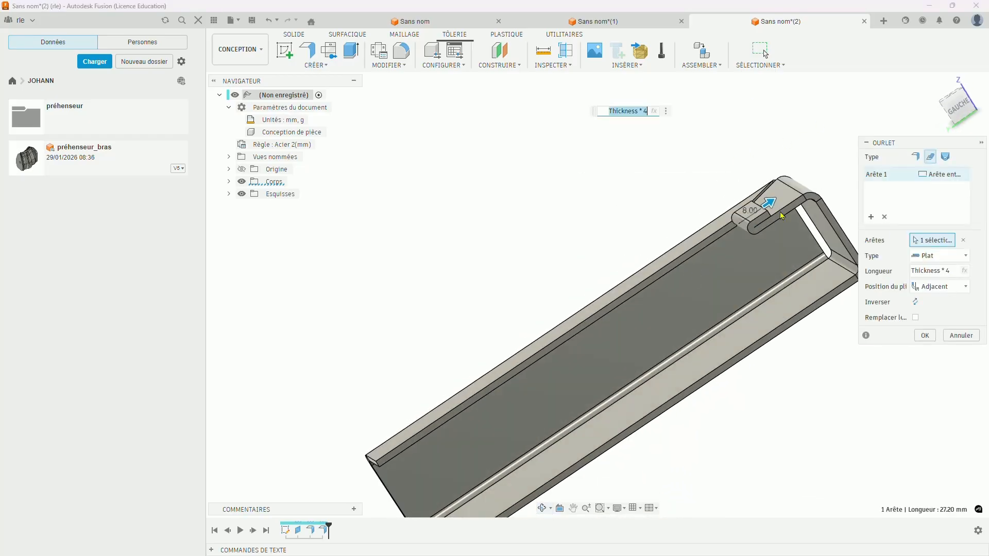
scroll(803, 205, up, 3)
scroll(803, 208, up, 2)
scroll(744, 205, down, 2)
scroll(773, 213, up, 2)
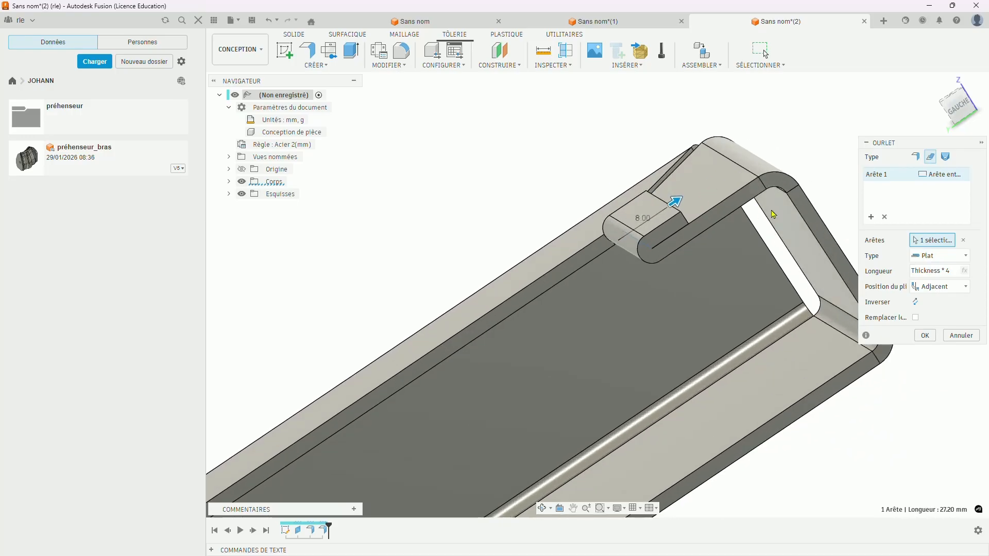
- Compare the Ouvrir, Plat and Roulé hem types on the selected edge, and choose Double
click(970, 259)
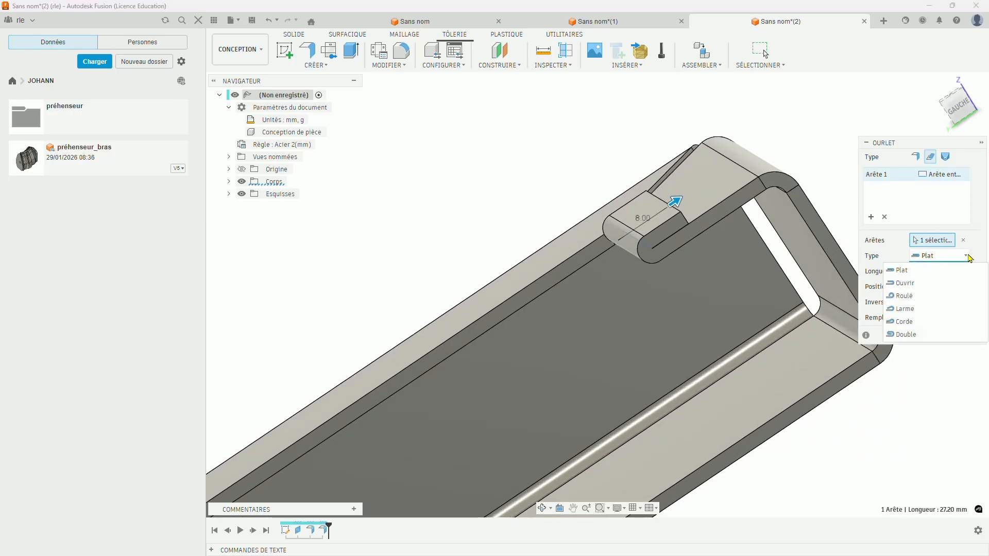
click(905, 279)
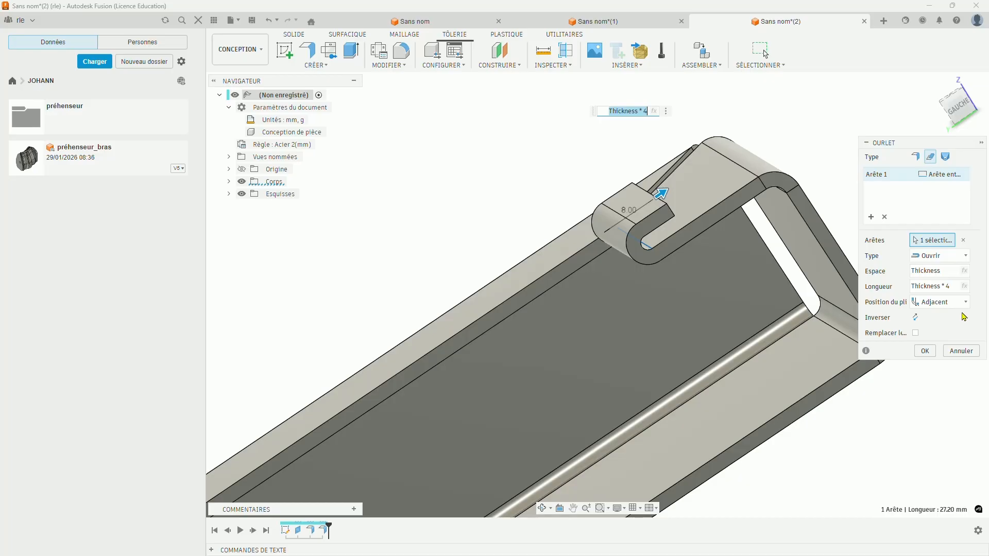
click(969, 258)
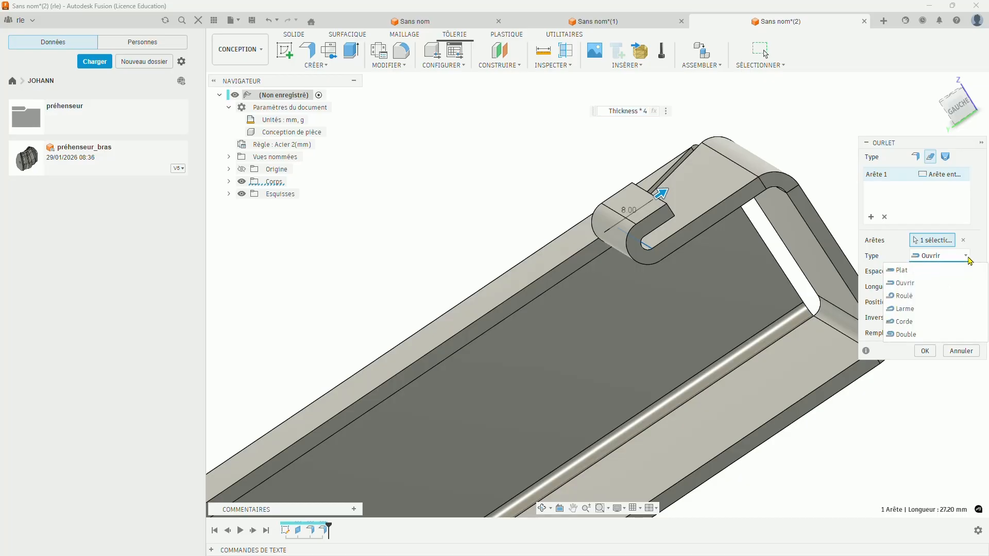
click(932, 270)
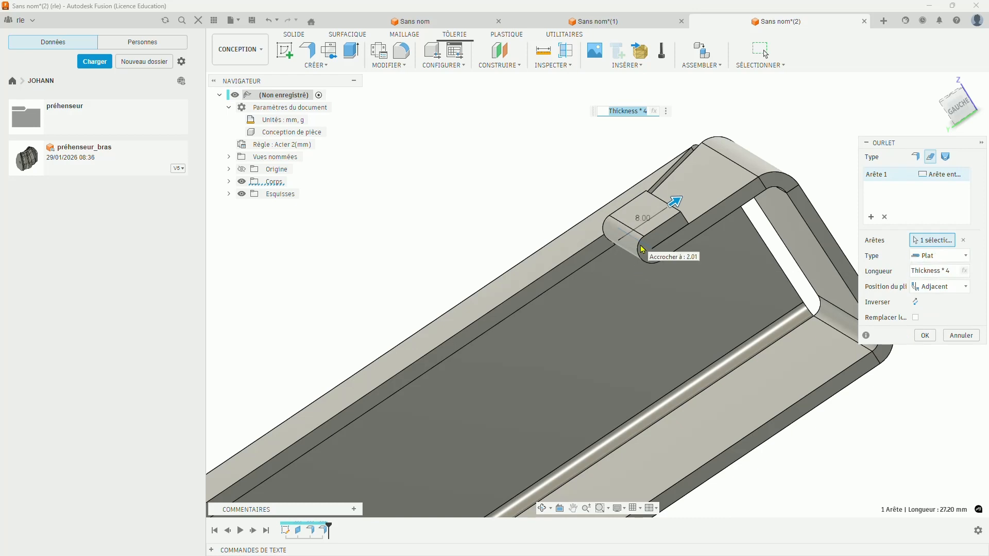
click(965, 256)
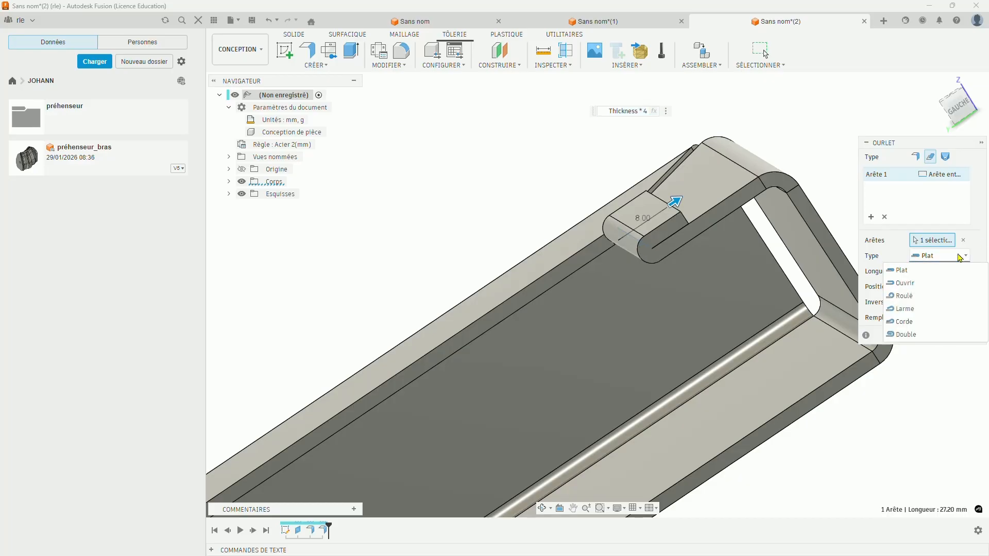
click(920, 284)
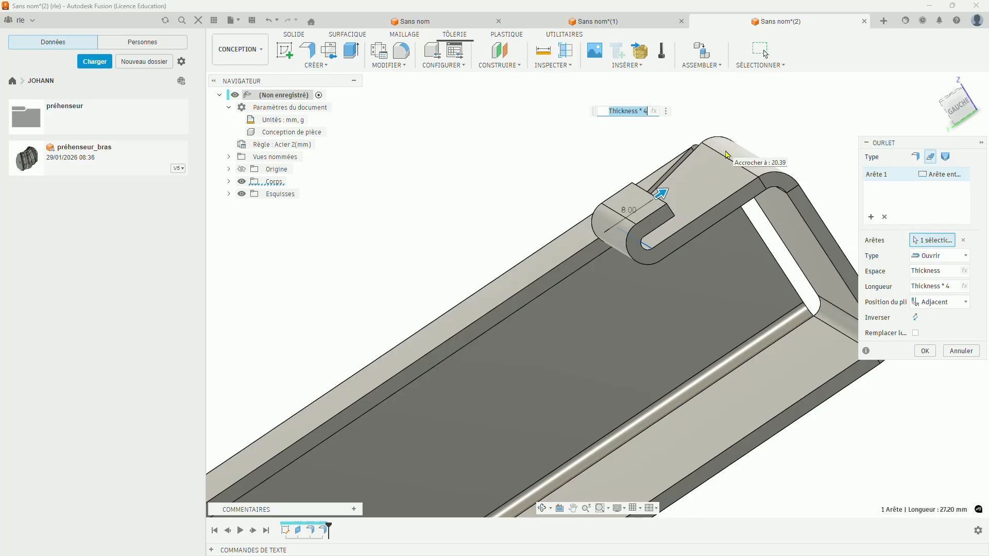
click(954, 256)
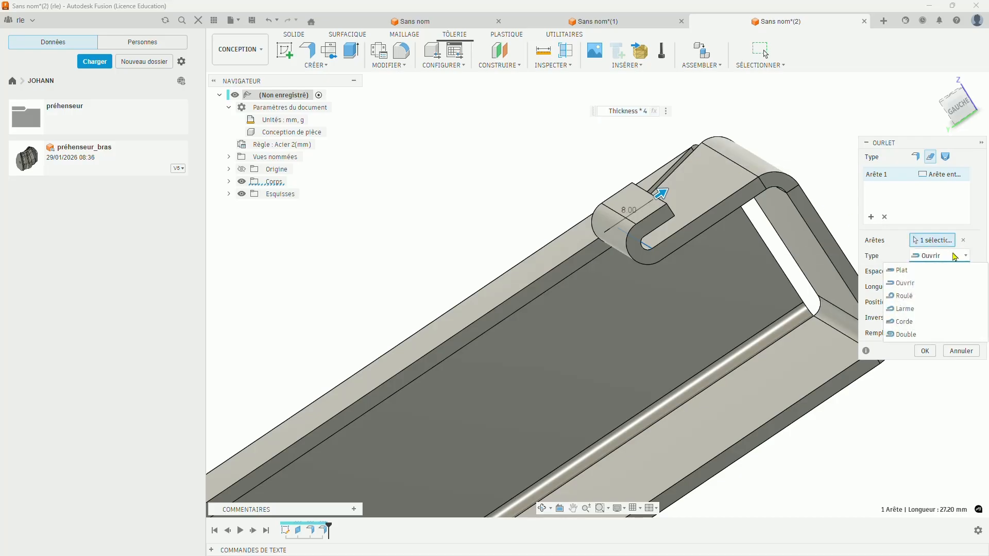
click(931, 297)
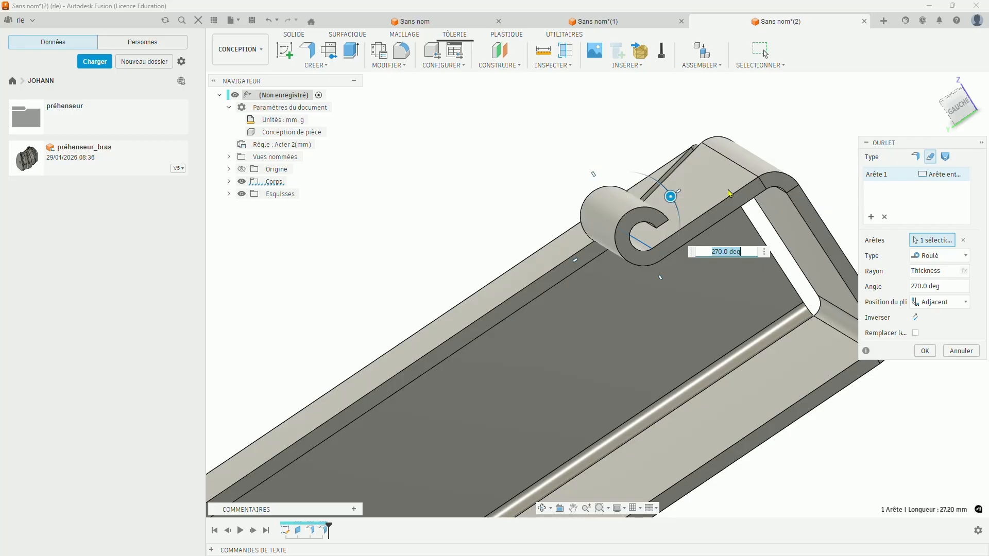
click(966, 256)
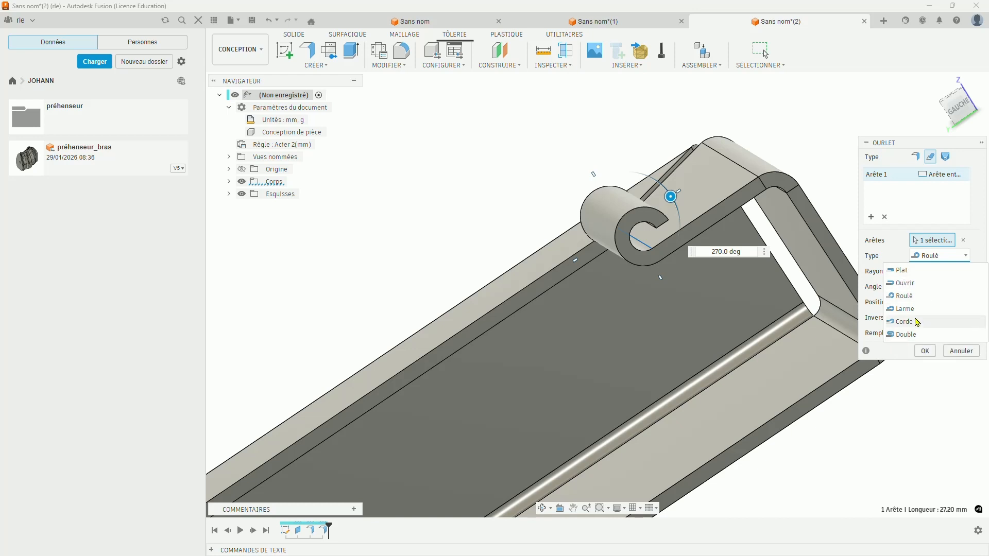
click(916, 335)
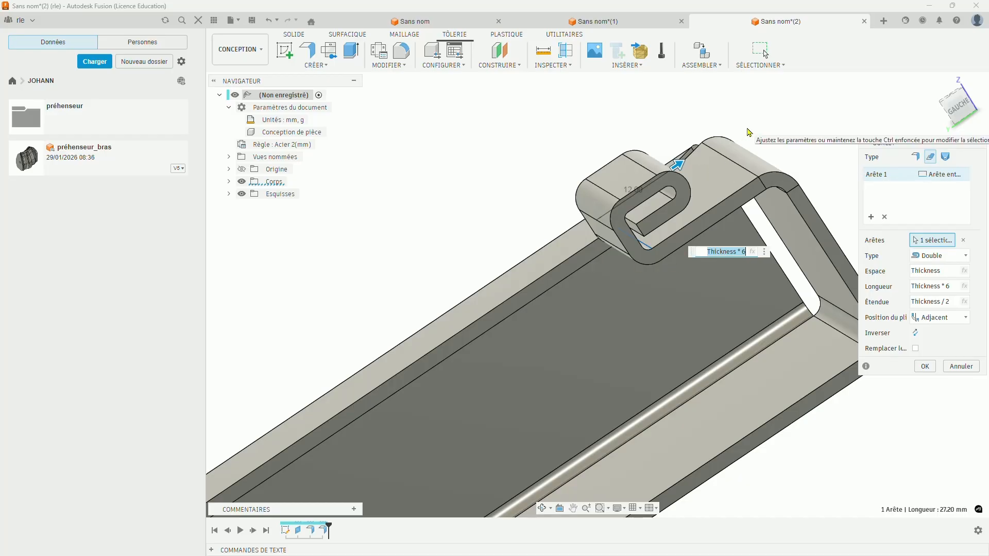
- Set the double hem's gap (Espace) to 5 mm
click(944, 273)
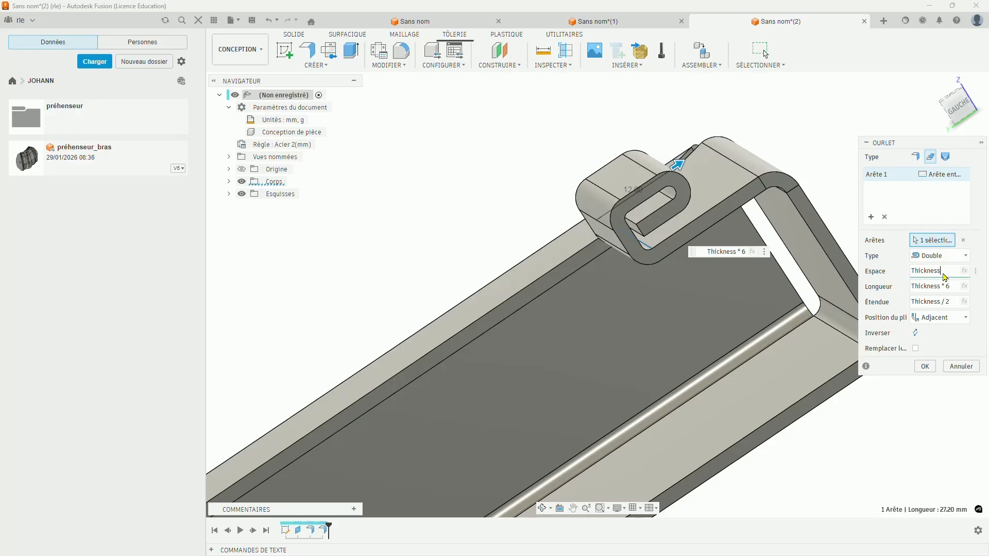
click(934, 287)
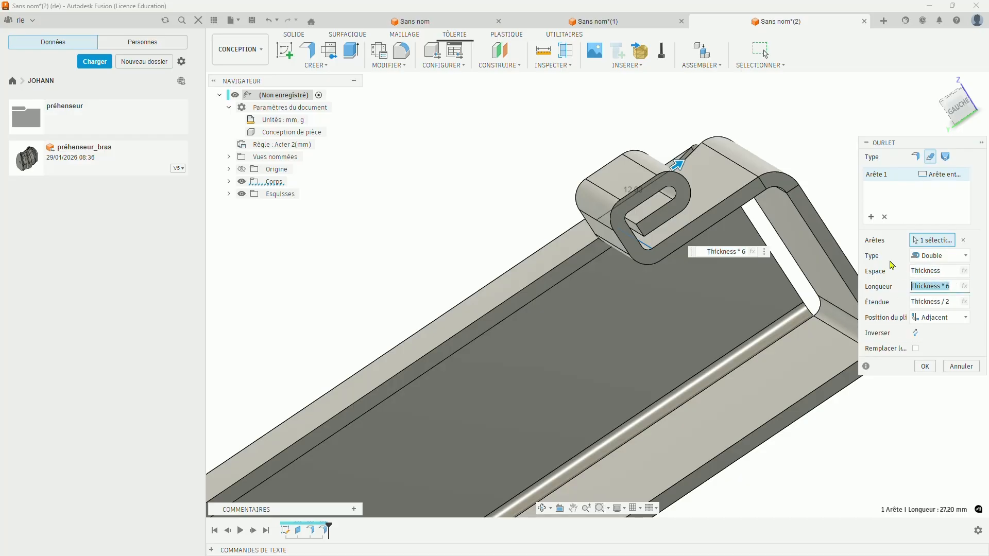
drag(943, 272, 890, 272)
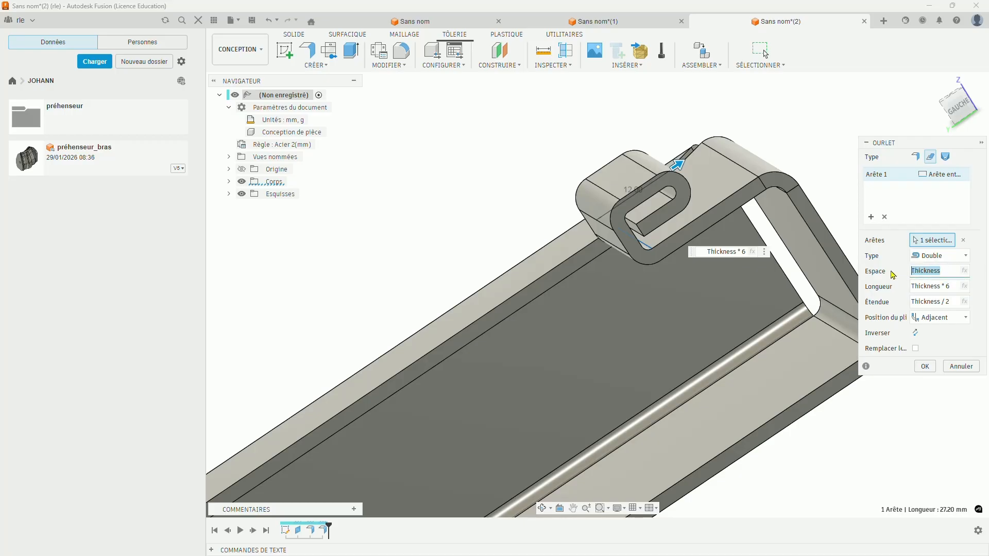
text(5)
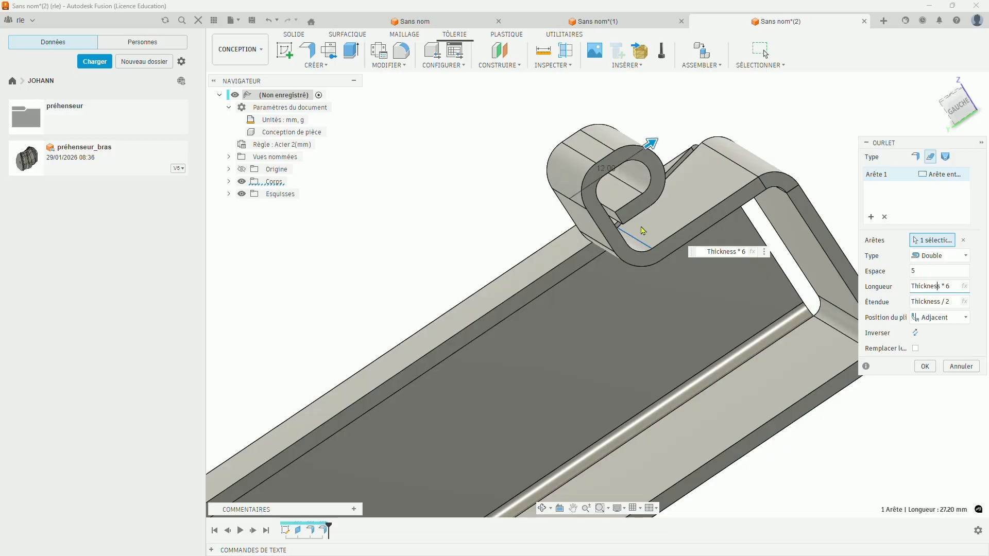
- Set the double hem's length to 25 mm and create the hem
click(956, 288)
scroll(717, 270, down, 3)
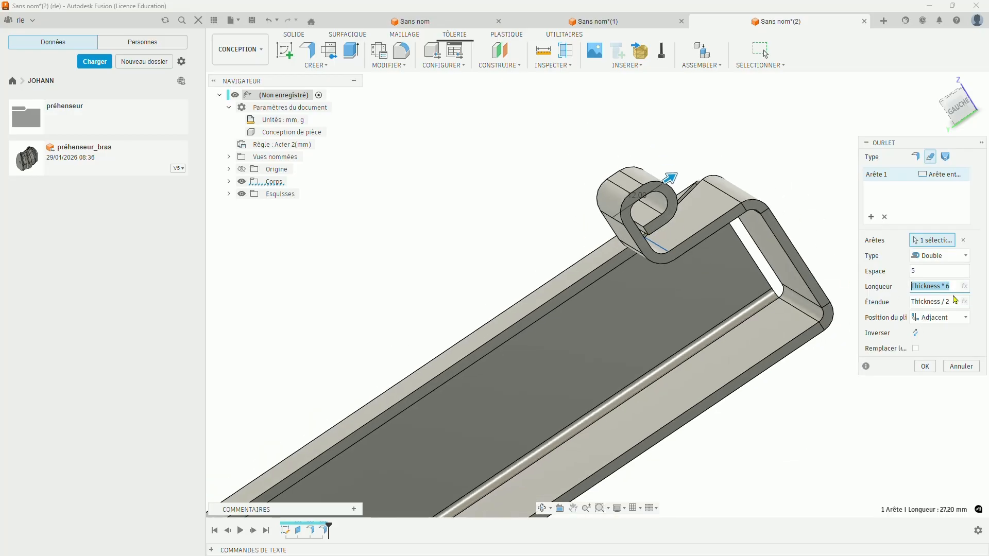
double_click(934, 286)
drag(957, 287, 869, 291)
text(25)
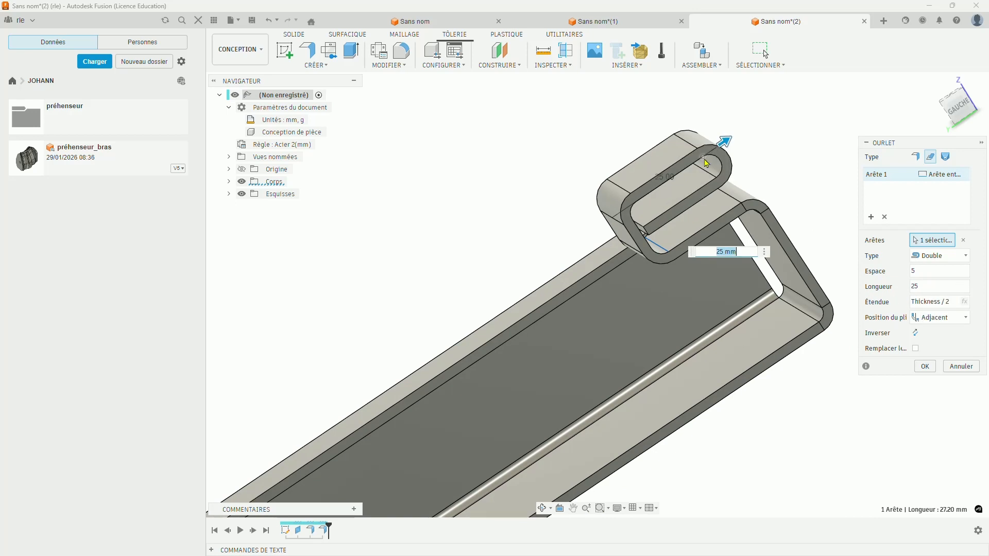
drag(948, 303, 882, 305)
click(950, 301)
key(Return)
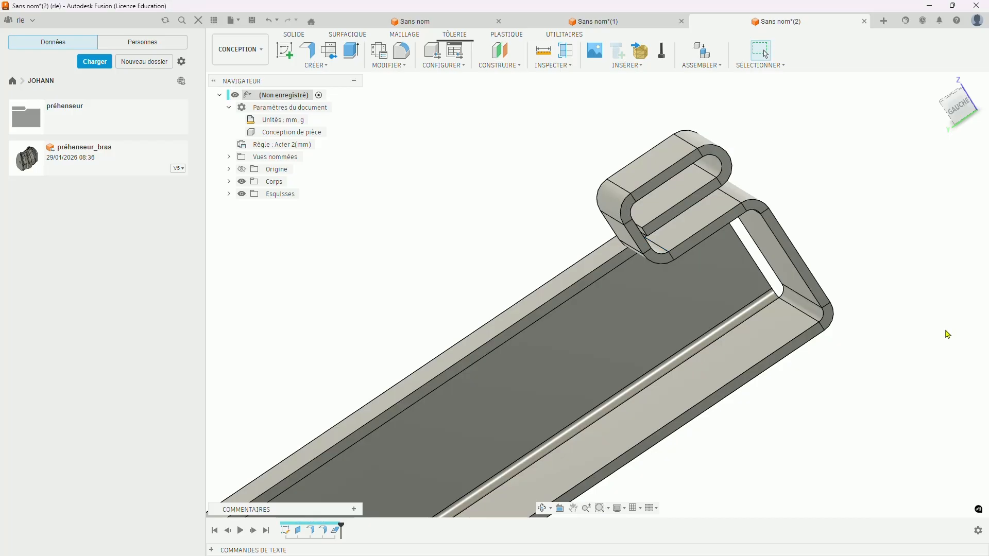
- Edit the double hem, compare its Adjacent and Tangente bend positions, and choose Tangente
shift+middle_drag(705, 229, 725, 227)
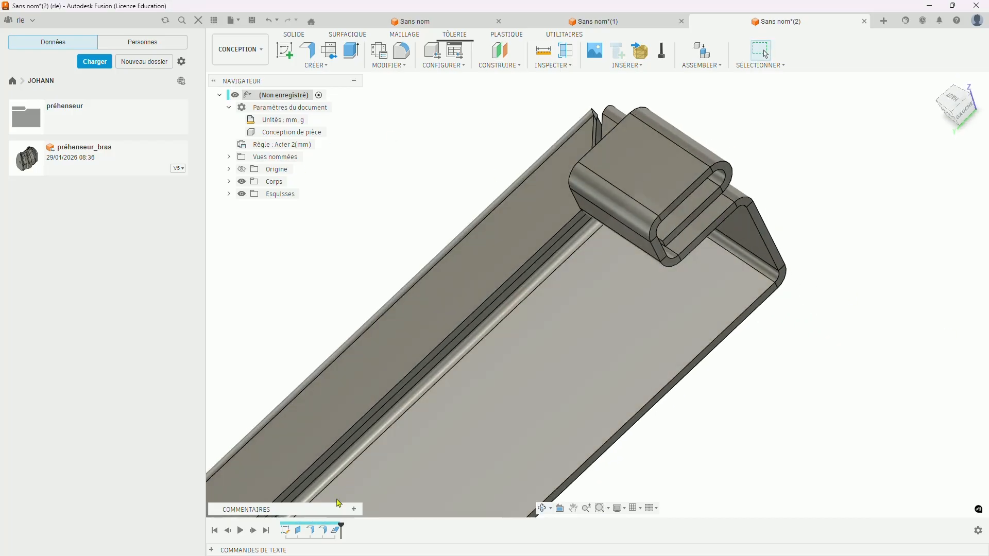
right_click(335, 536)
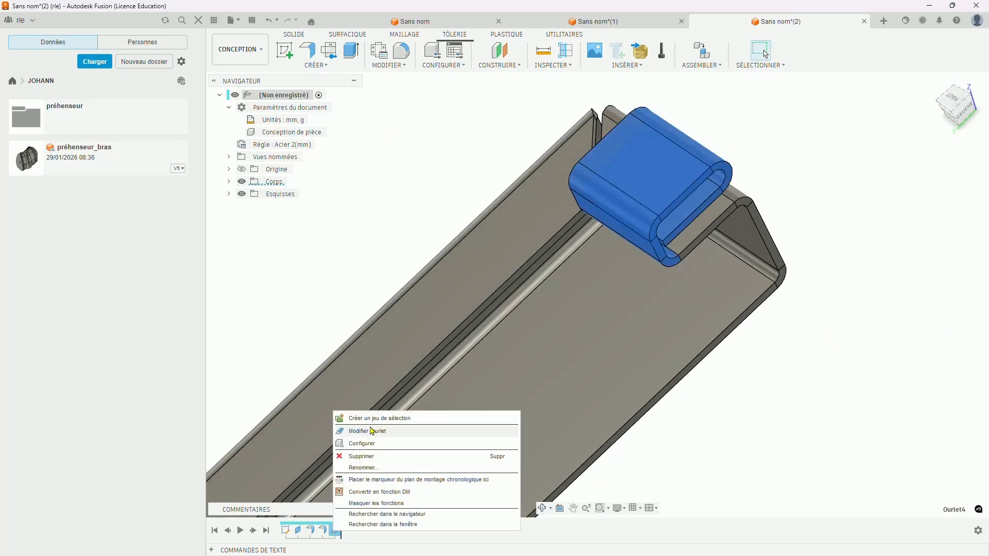
click(373, 431)
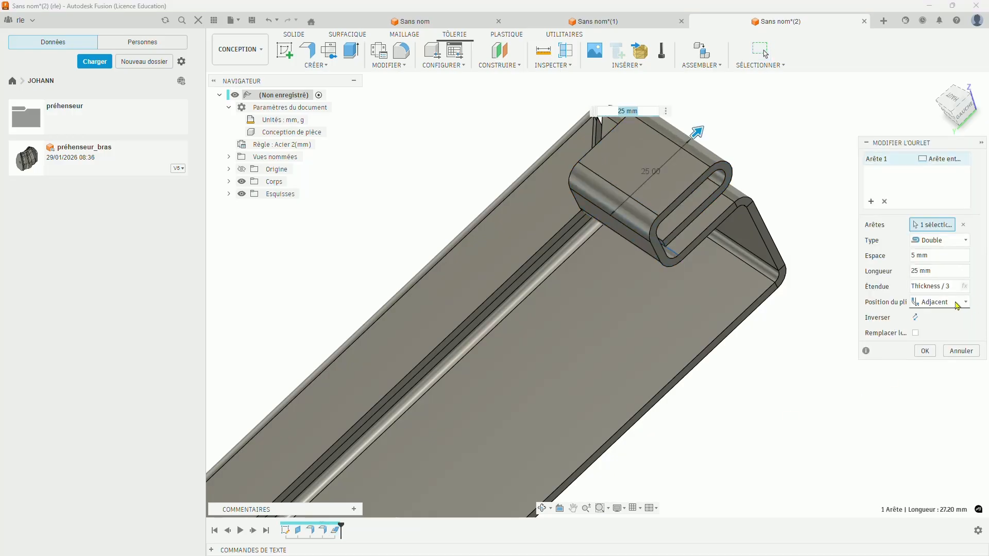
click(950, 302)
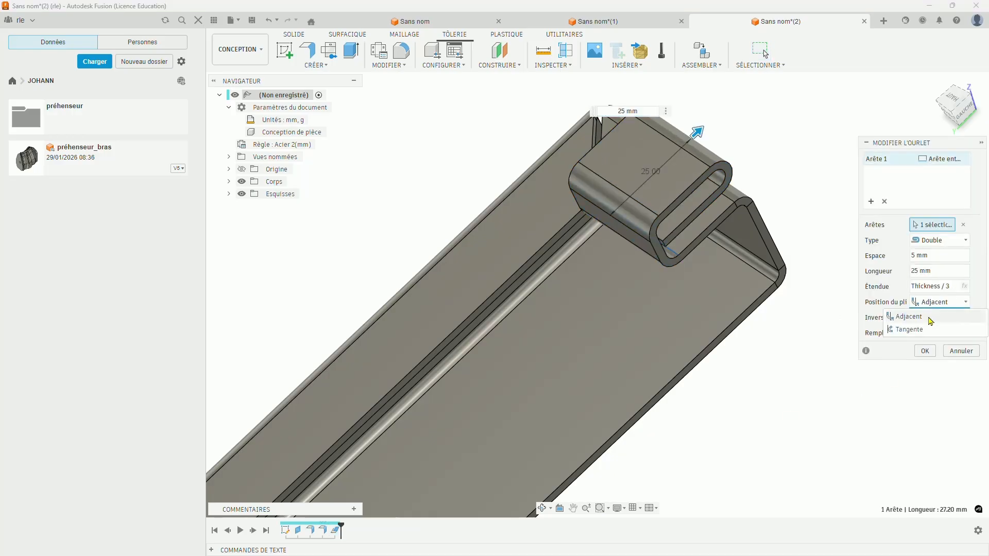
click(919, 330)
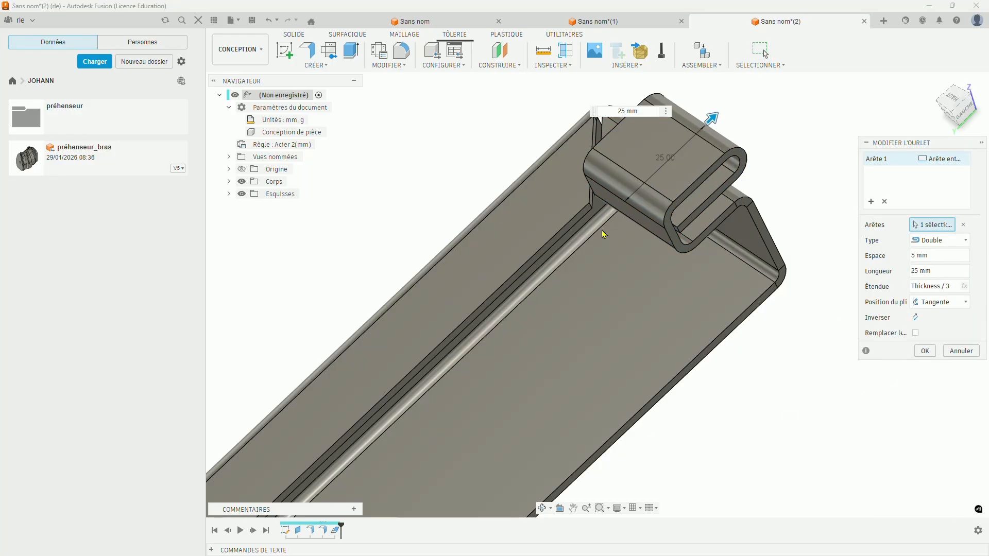
click(927, 301)
click(909, 317)
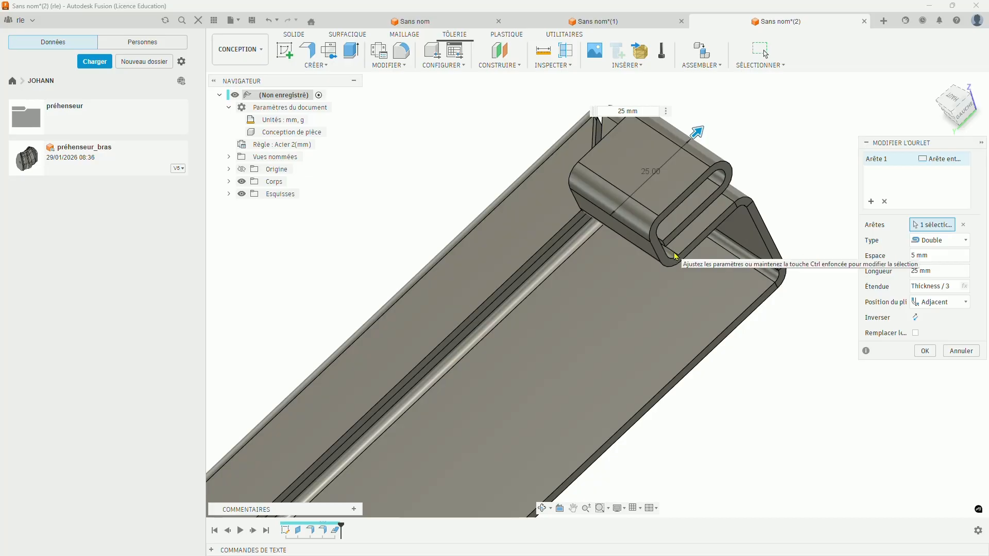
scroll(675, 256, up, 5)
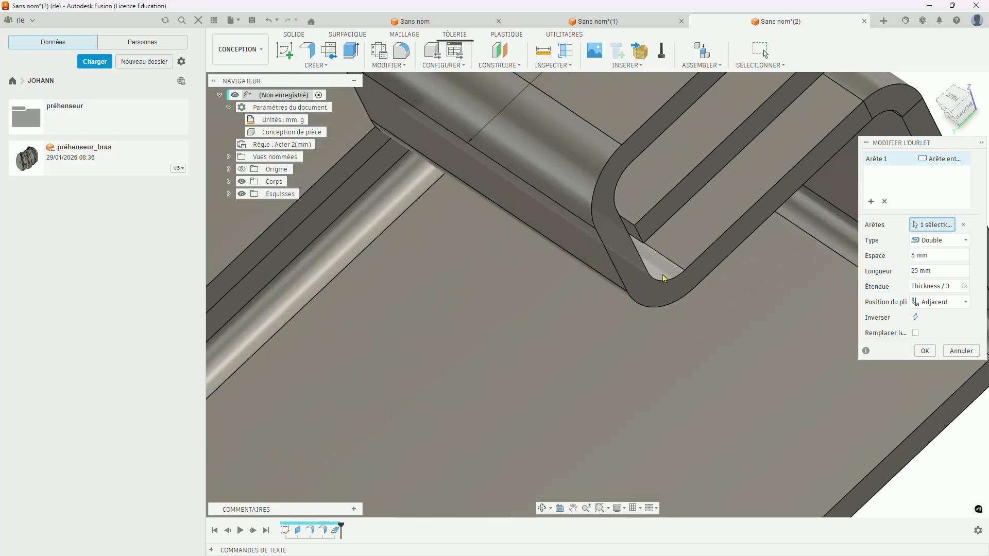
click(964, 303)
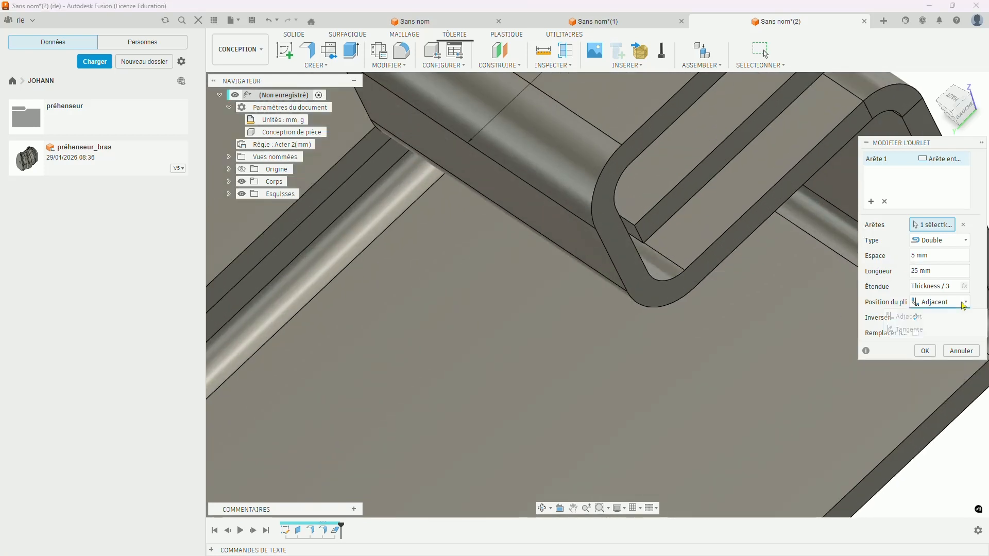
click(926, 332)
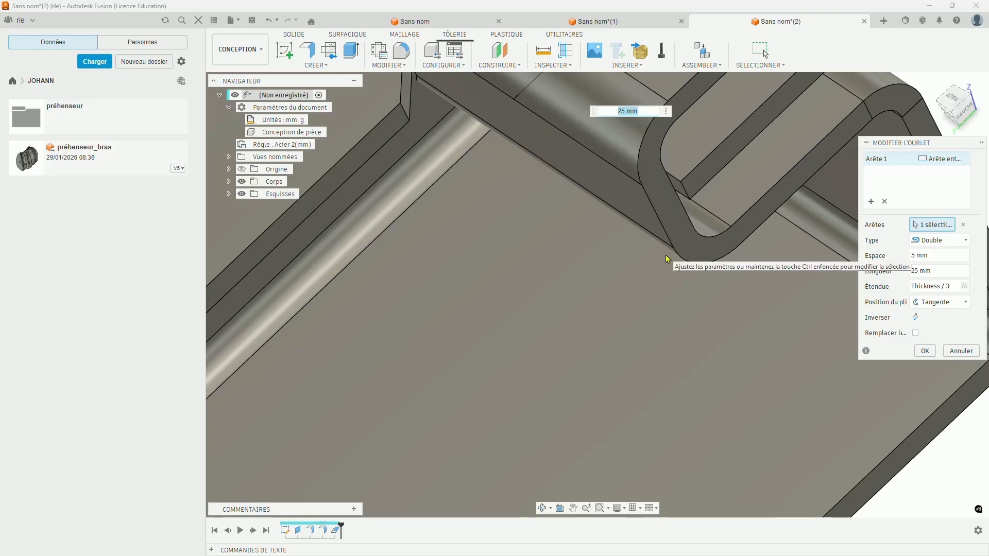
scroll(602, 308, down, 3)
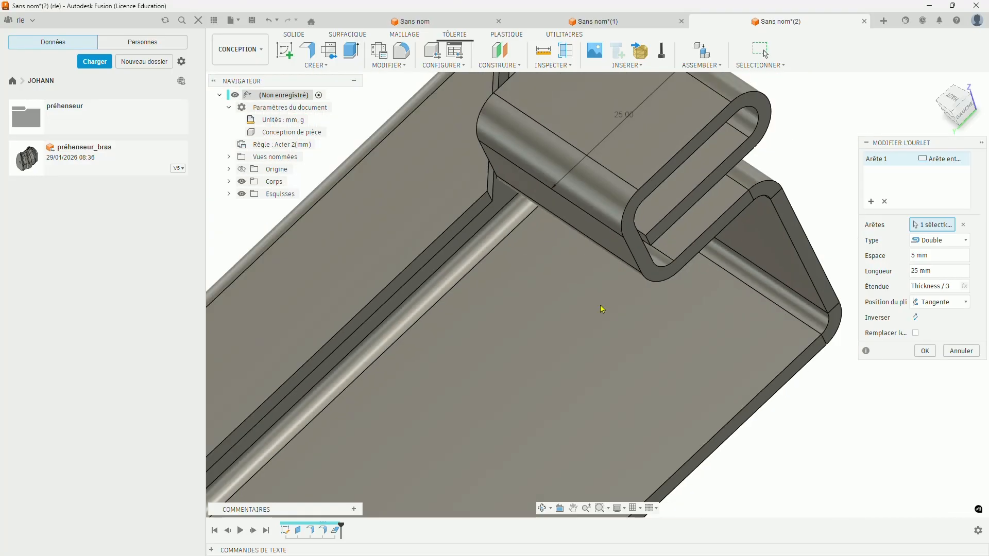
- Try reversing the double hem's direction and restore the original side
click(915, 318)
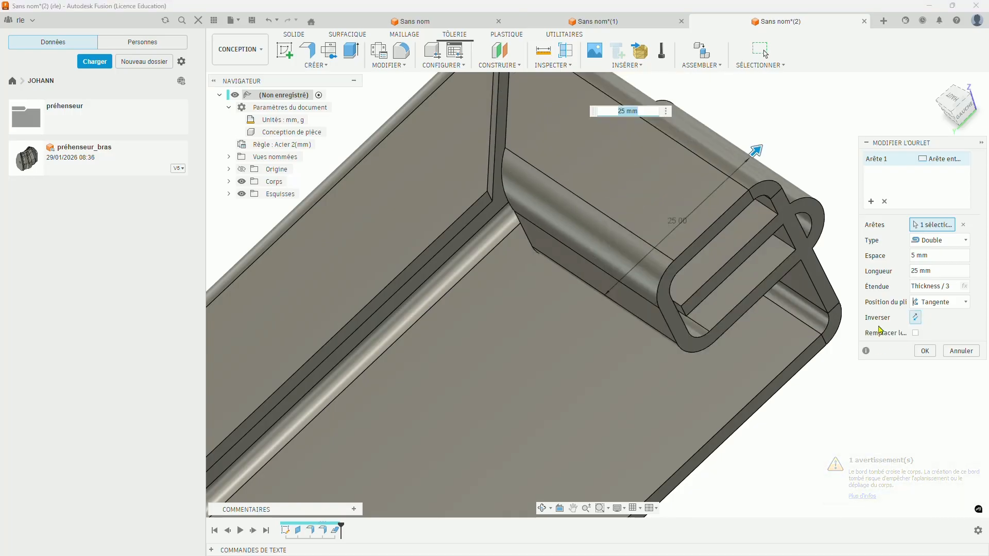
click(916, 323)
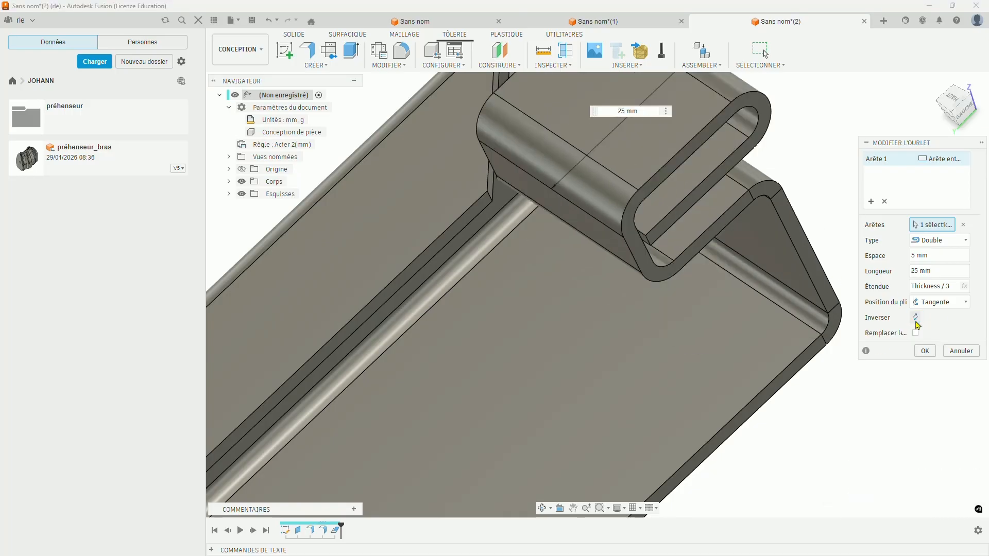
scroll(659, 252, down, 2)
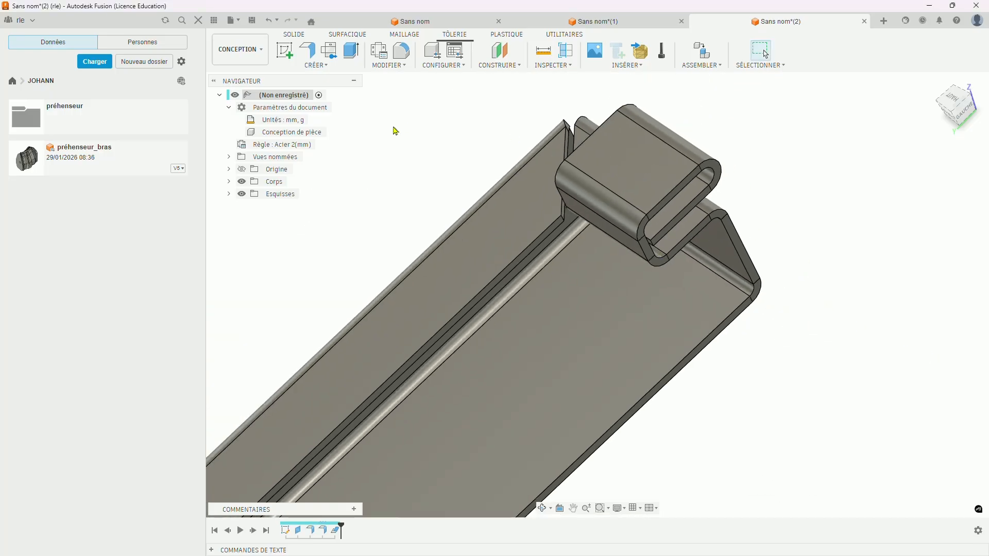
click(330, 67)
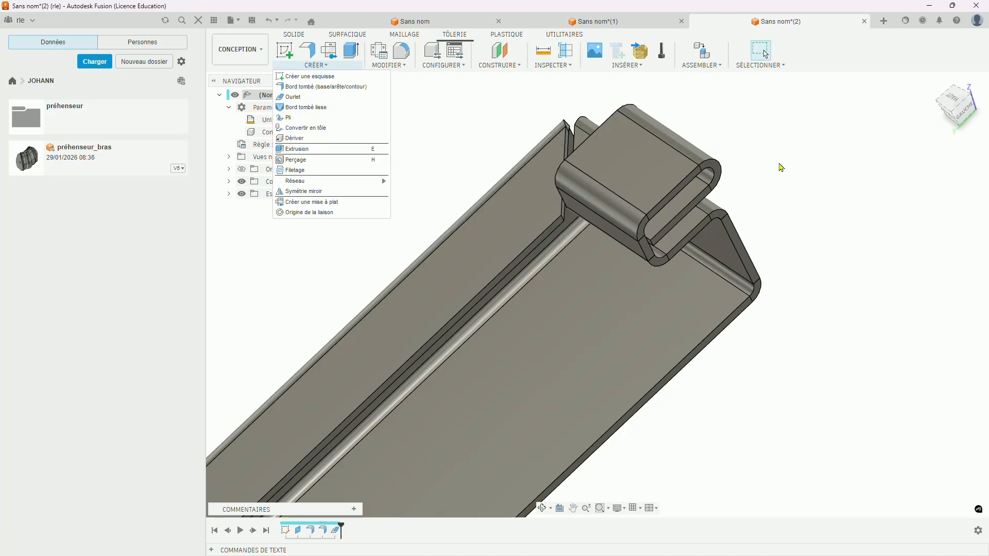
scroll(799, 172, down, 3)
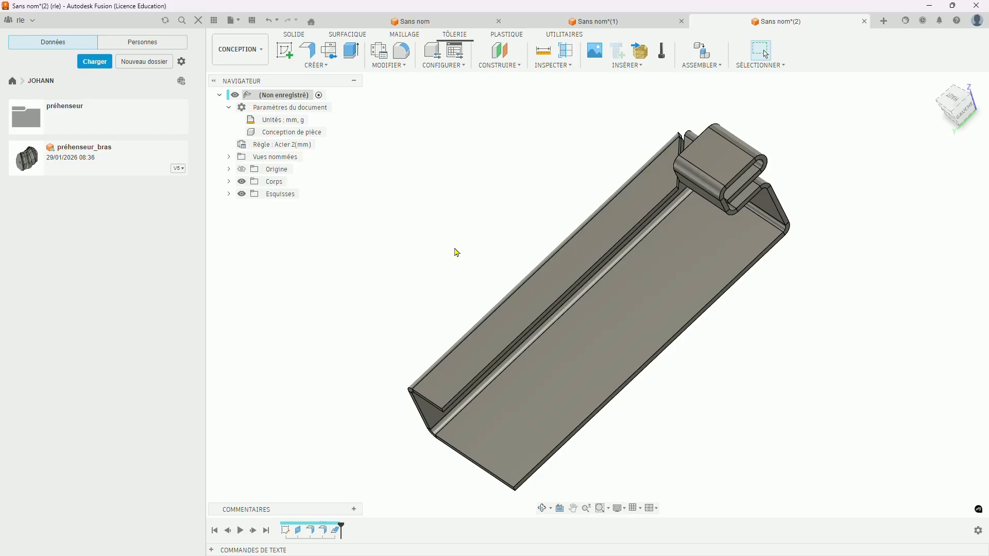
click(321, 69)
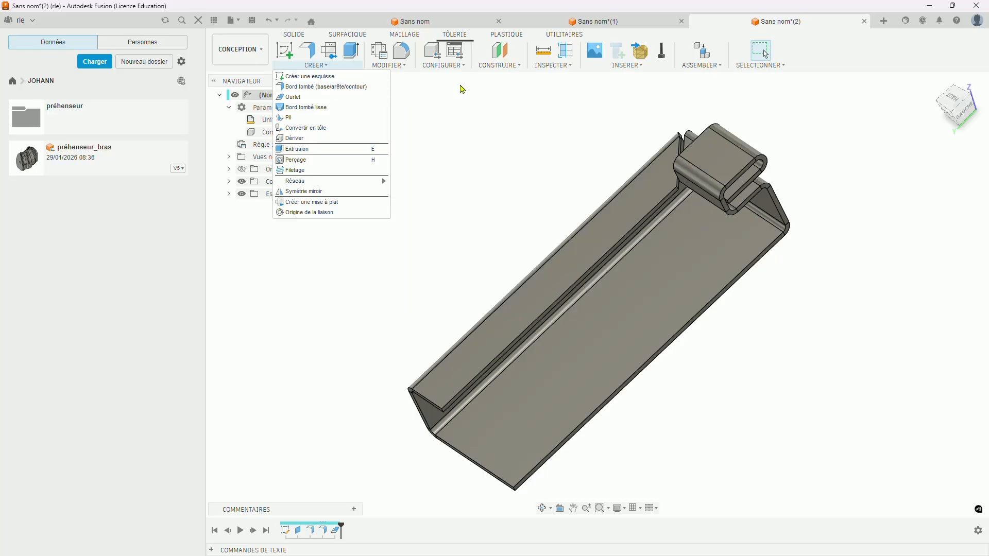
click(461, 87)
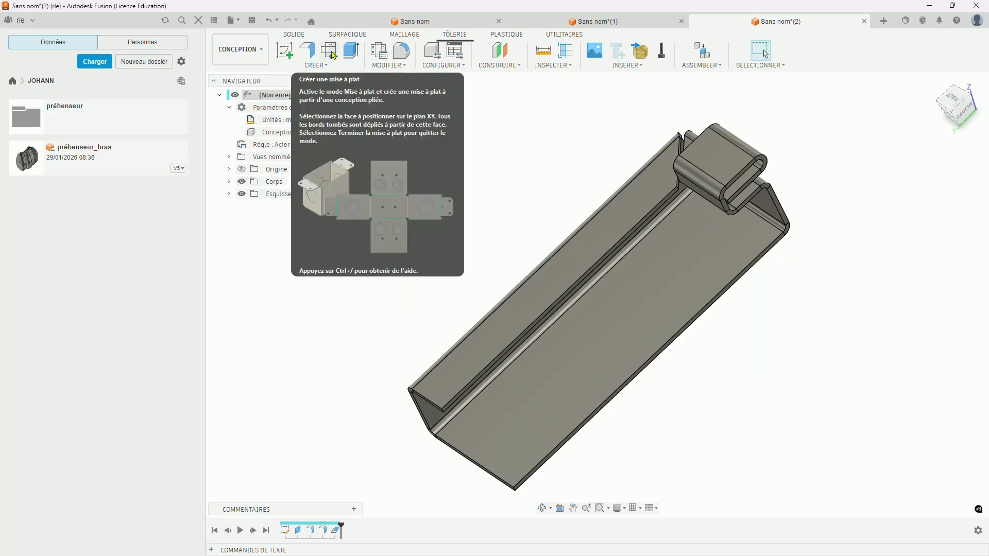
- Create a flat pattern (Mise à plat) using the part's large outer face as the fixed face
click(333, 55)
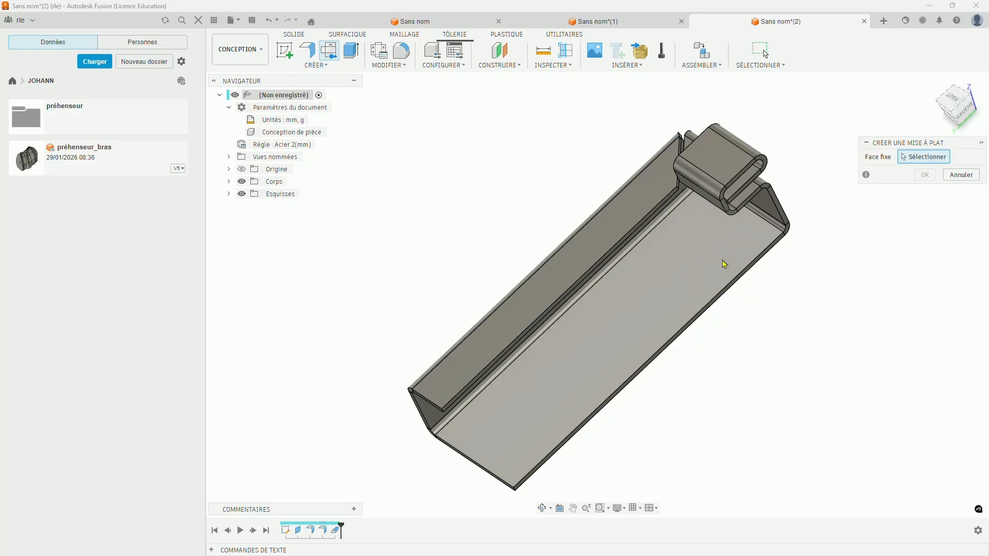
shift+middle_drag(676, 303, 607, 243)
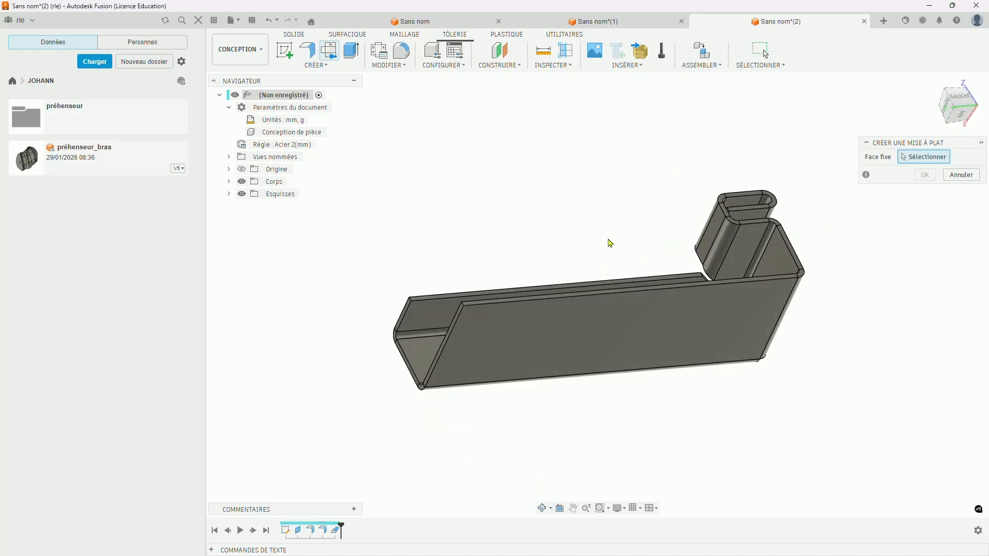
click(628, 312)
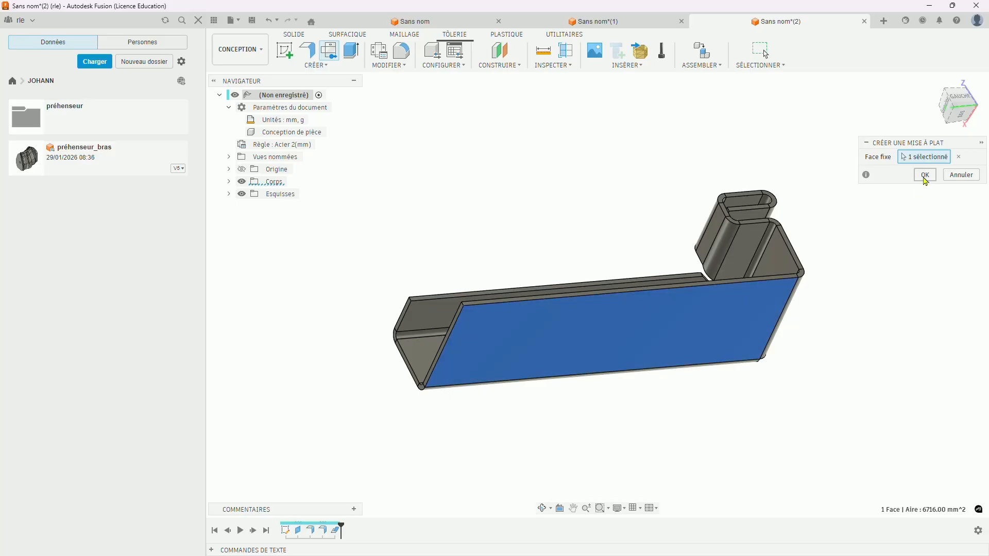
click(926, 176)
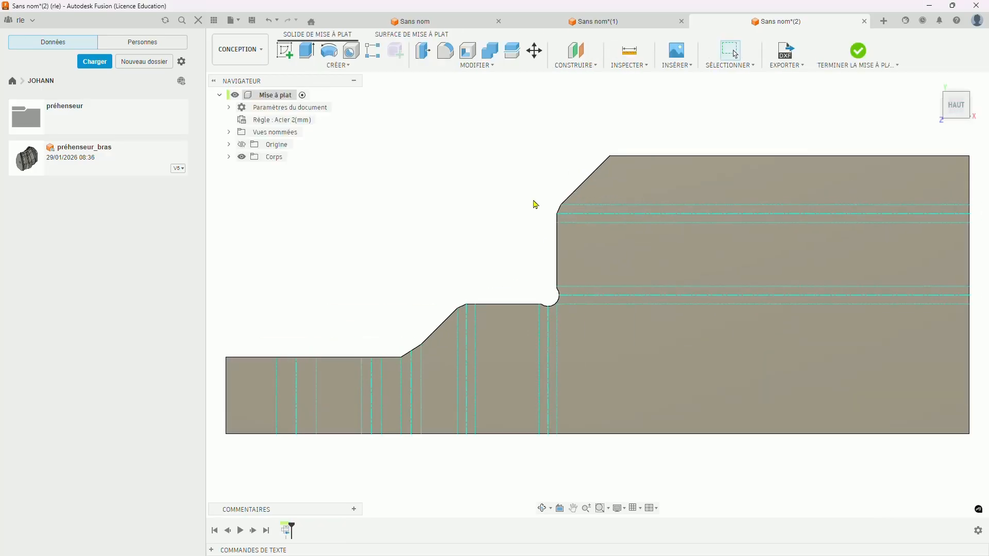
- Examine the flat pattern's outline and bend lines from above and in perspective, and finish the flat pattern
scroll(535, 204, down, 3)
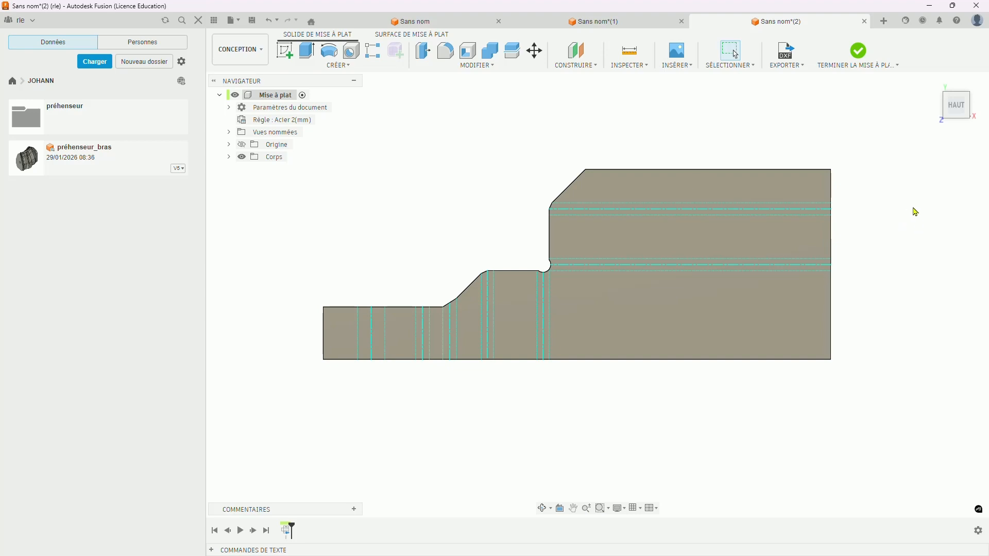
scroll(869, 207, up, 3)
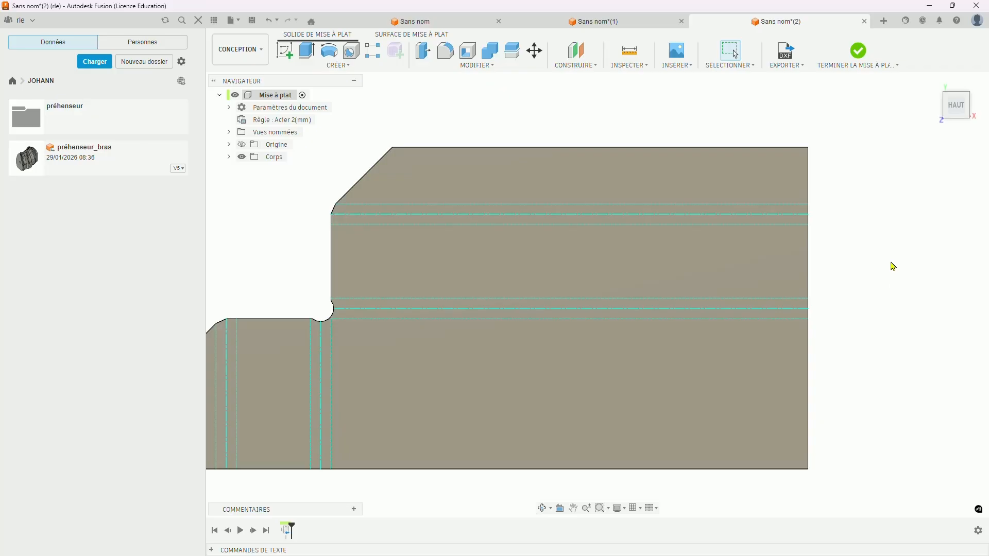
scroll(879, 276, down, 3)
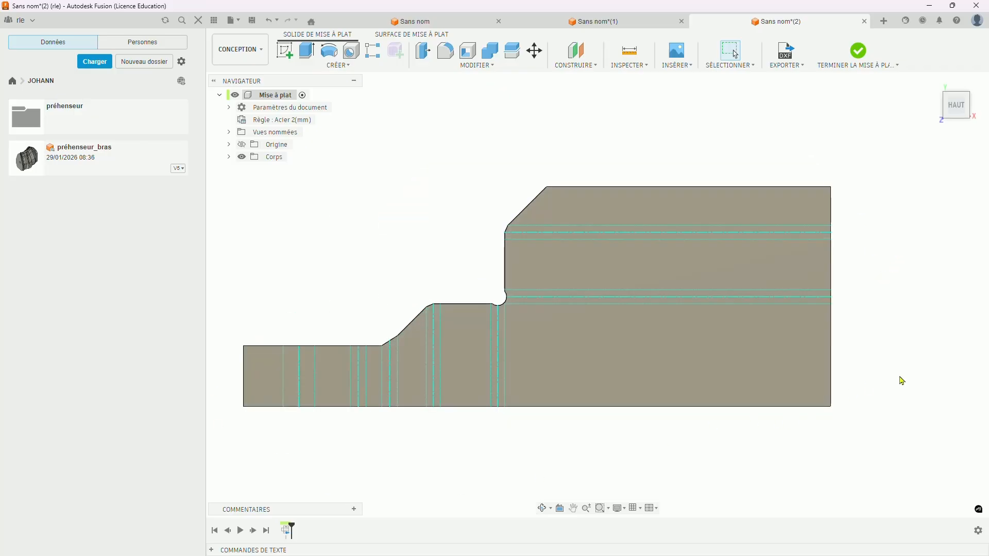
scroll(924, 363, down, 2)
scroll(929, 357, up, 1)
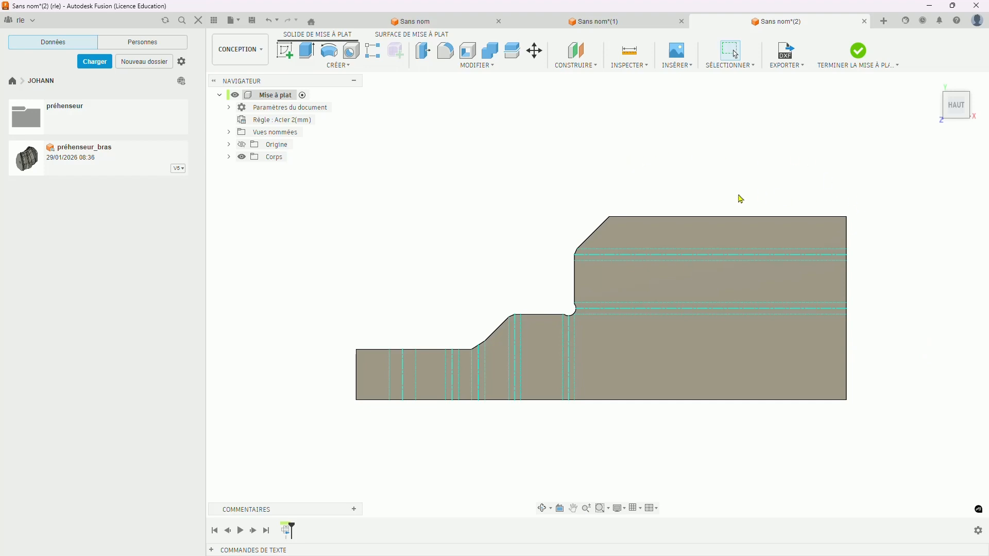
shift+middle_drag(839, 327, 821, 256)
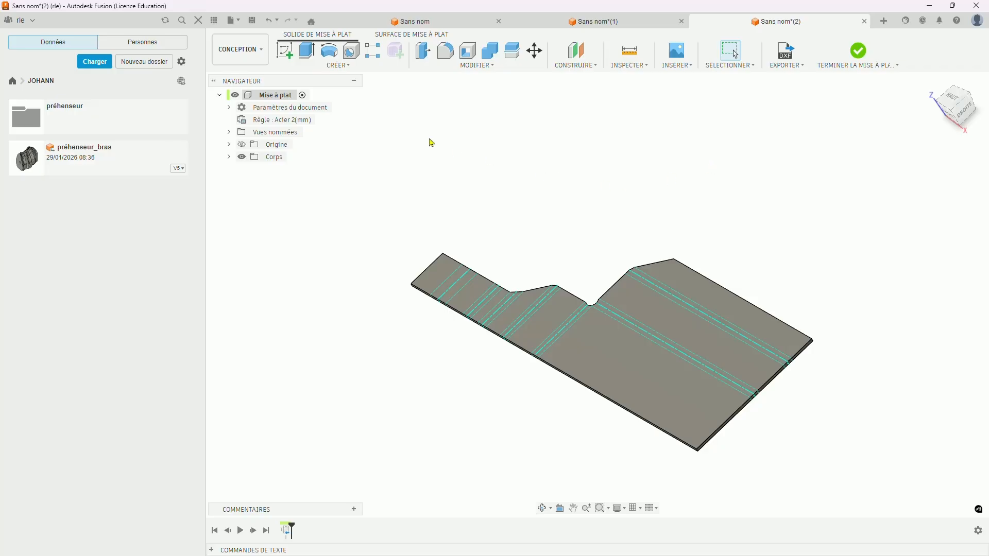
click(412, 37)
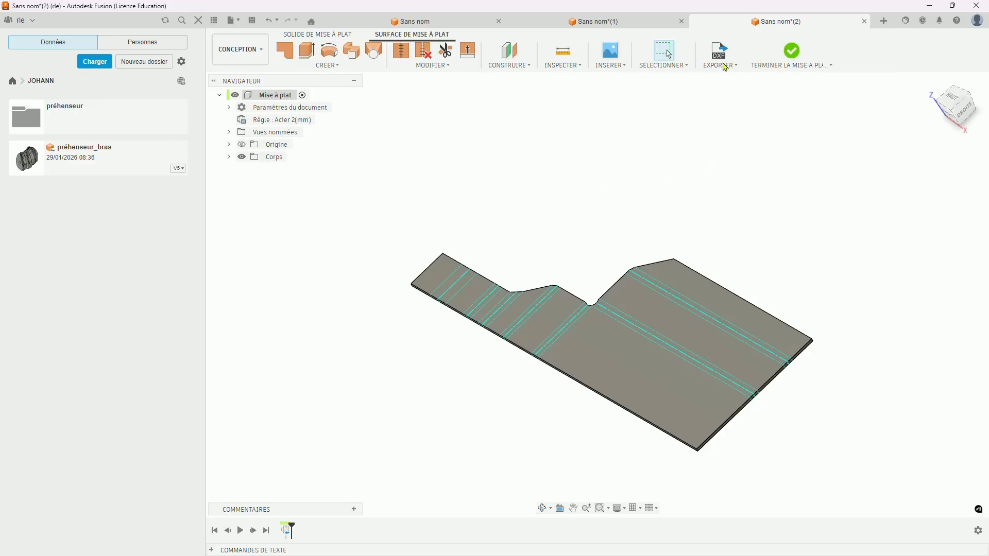
click(788, 53)
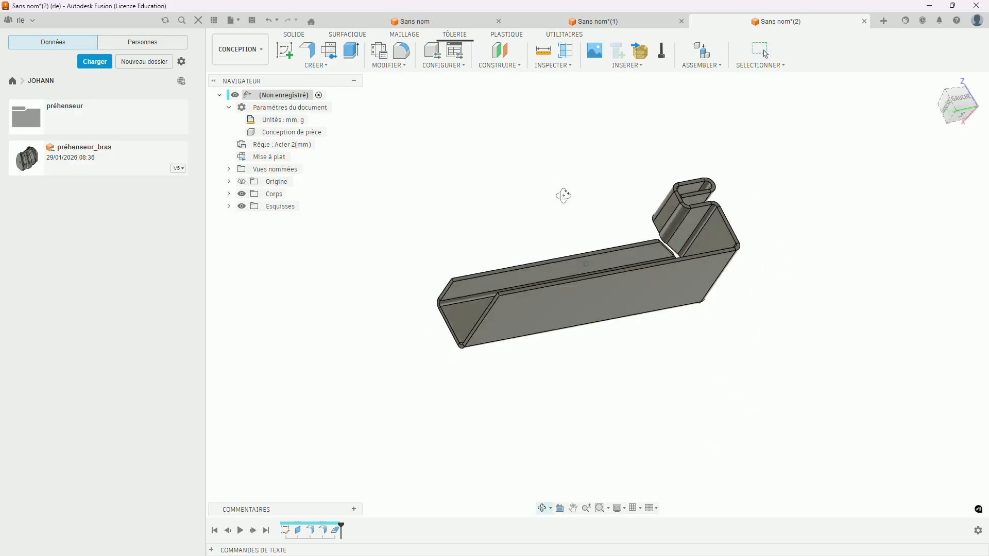
- Create a new sheet metal part design in millimetres and grams, and start a sketch on the vertical YZ plane
click(884, 21)
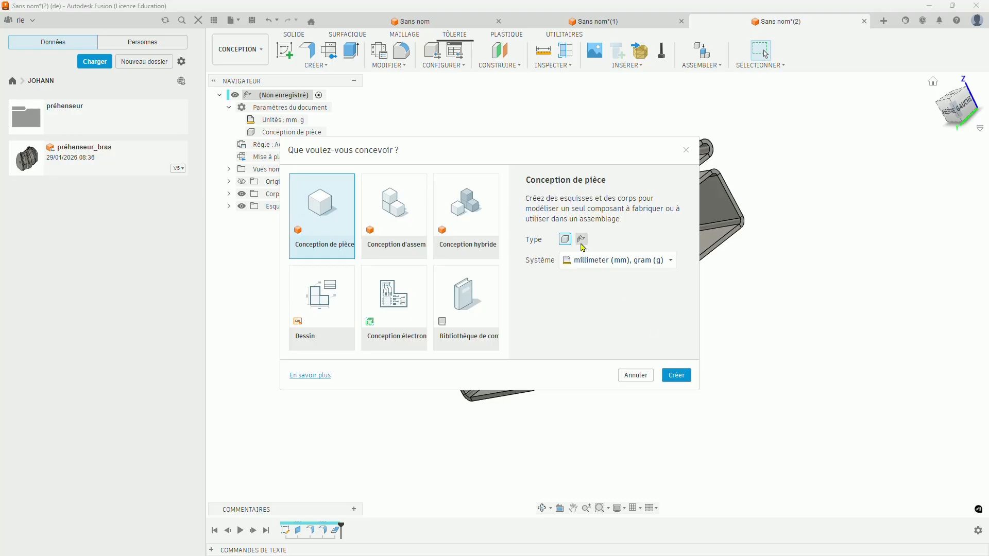
click(683, 377)
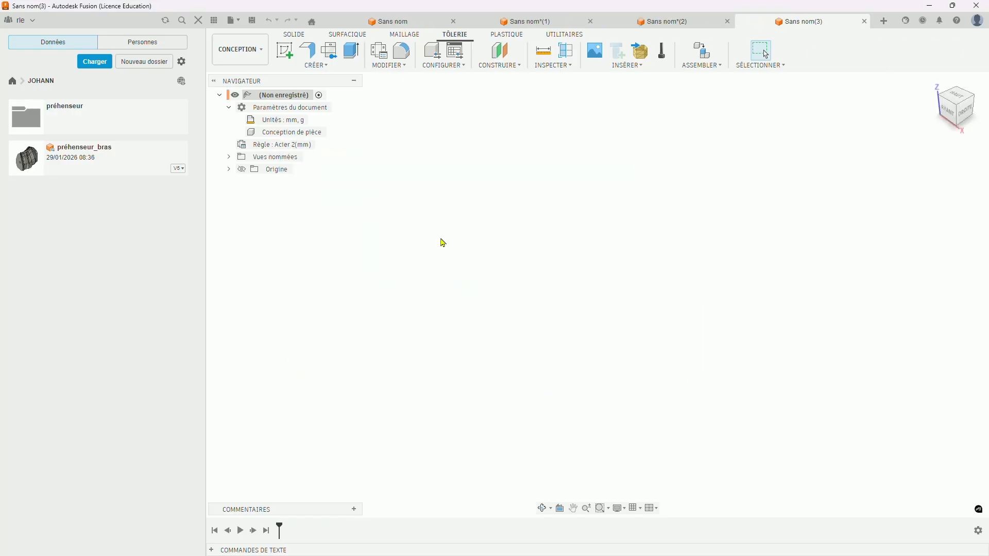
click(291, 53)
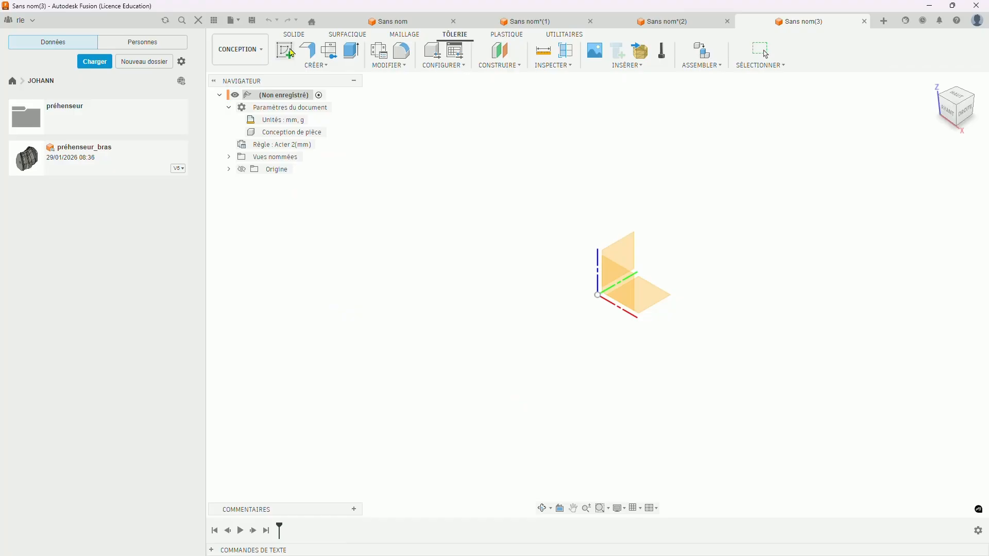
click(615, 260)
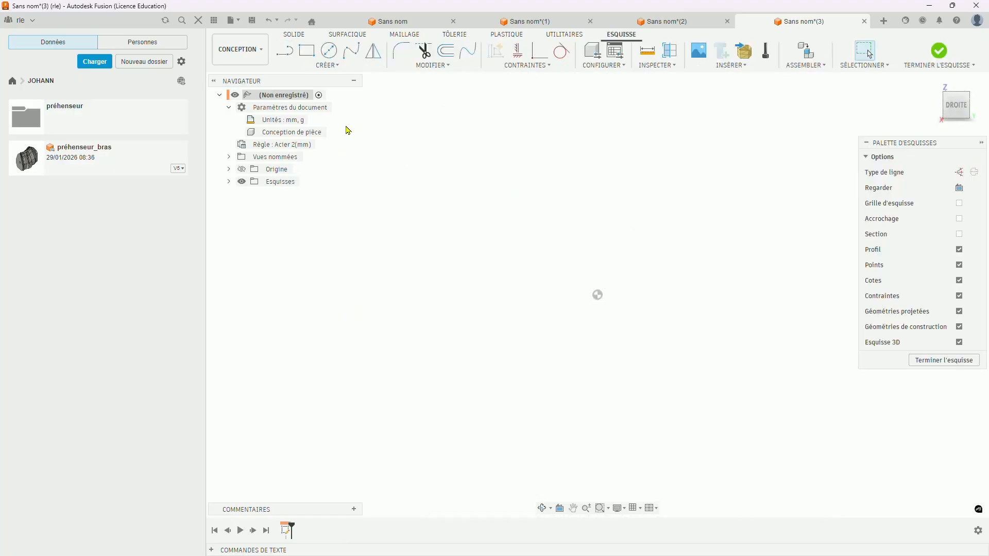
- Sketch an open chain of four connected lines, starting with a slightly sloped line about 60 mm long followed by a vertical one
key(l)
click(741, 134)
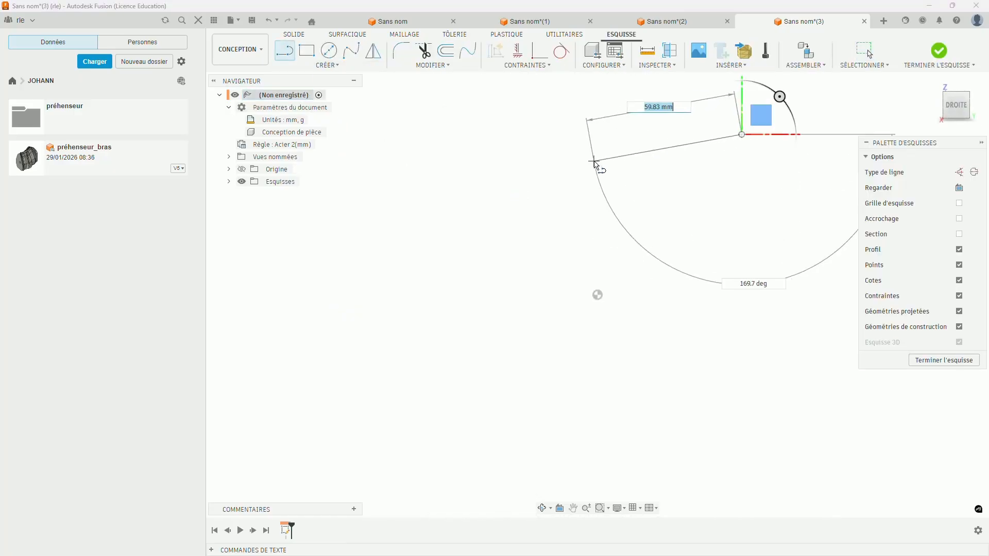
click(595, 162)
click(595, 242)
click(653, 271)
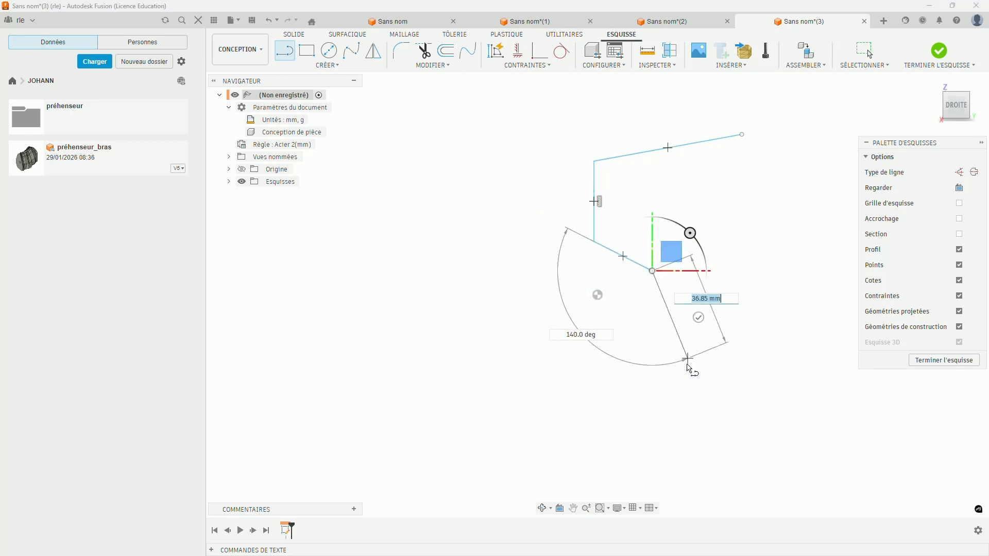
click(679, 381)
key(Escape)
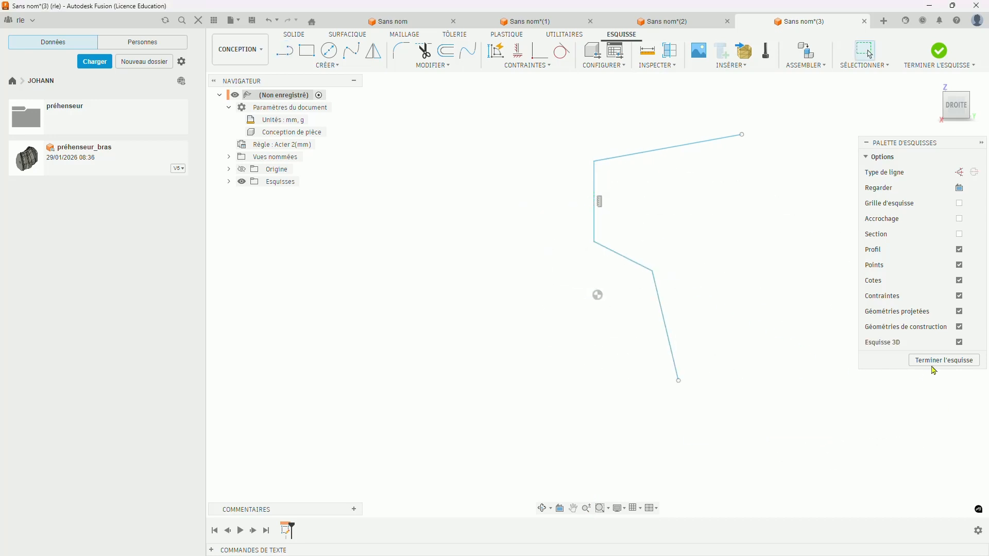
- Finish the sketch and create a contour flange from the open line chain, about 83 mm wide to one side, as a new body
click(932, 364)
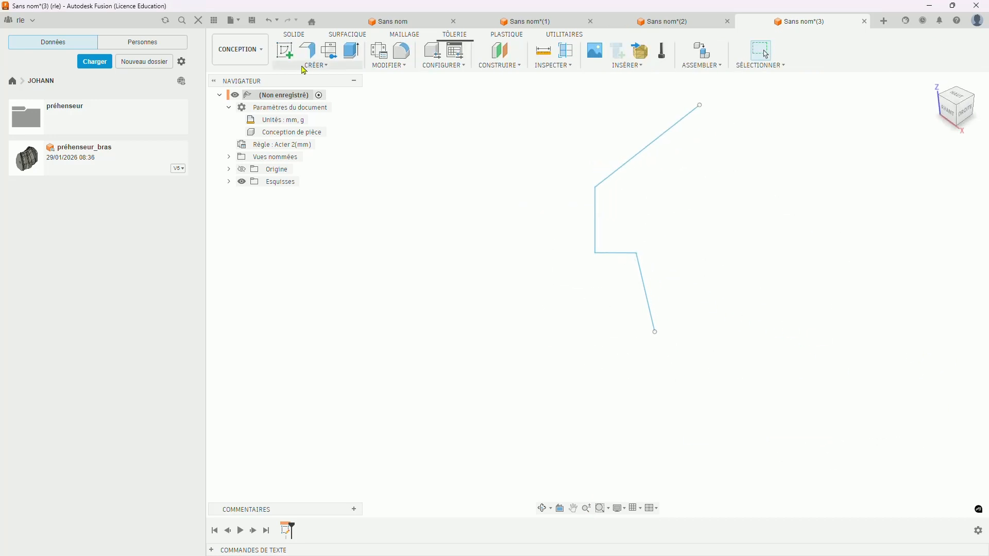
click(314, 56)
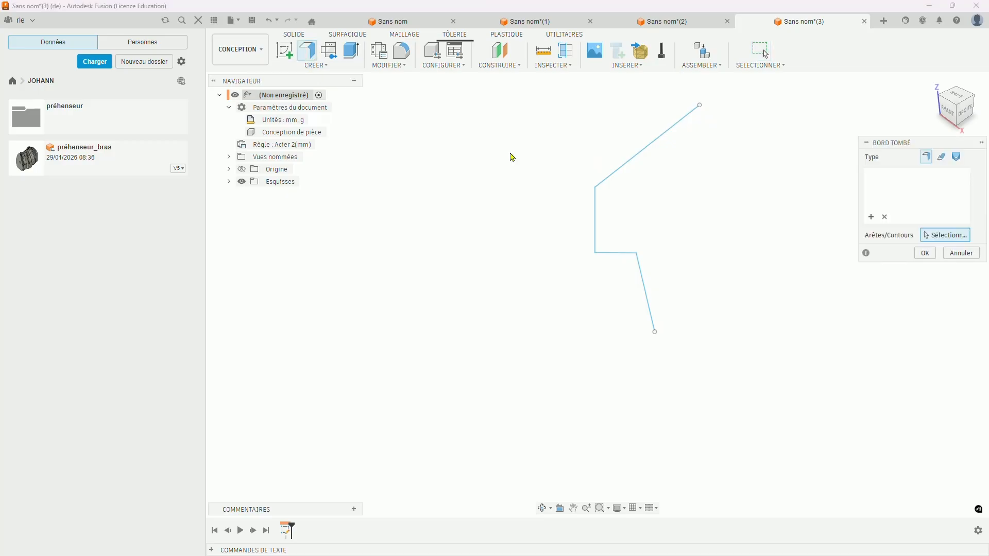
click(635, 166)
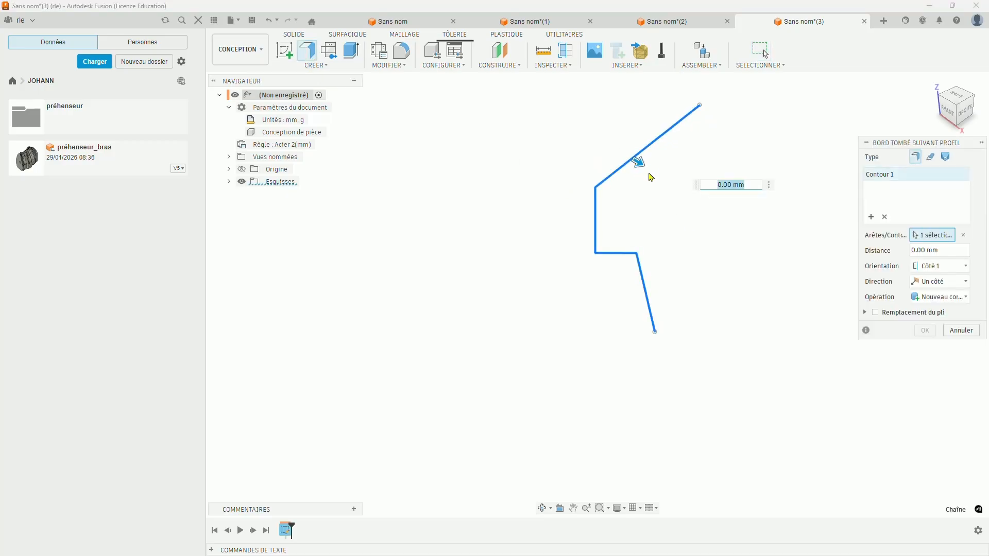
drag(638, 162, 808, 250)
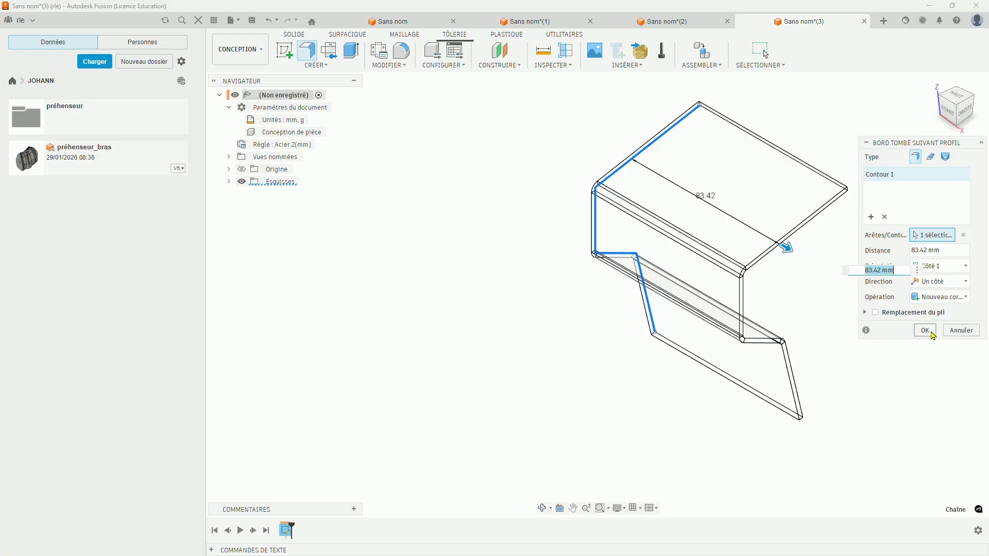
click(925, 331)
key(F6)
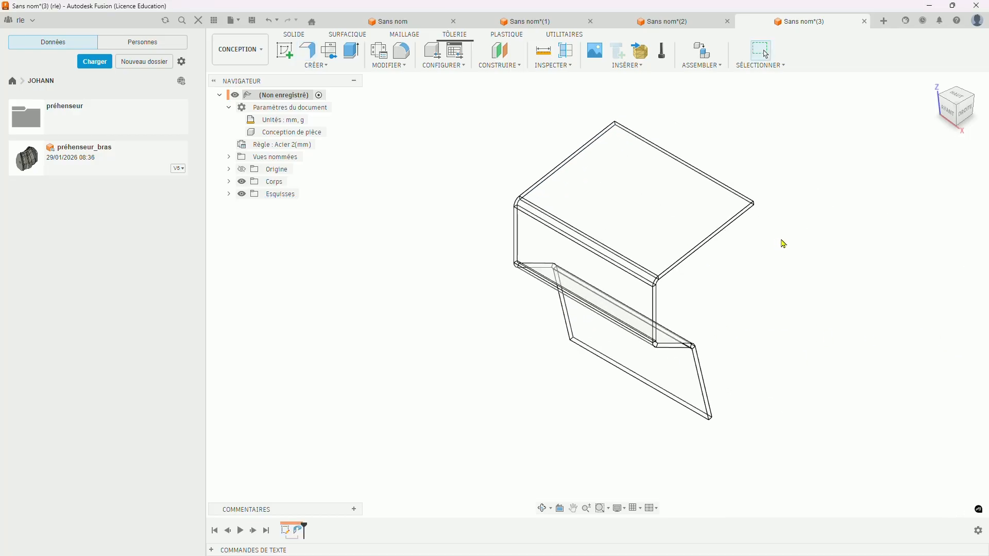
- Assign the Acier physical material from the Fusion material library's metals to the folded part
right_click(296, 115)
click(345, 174)
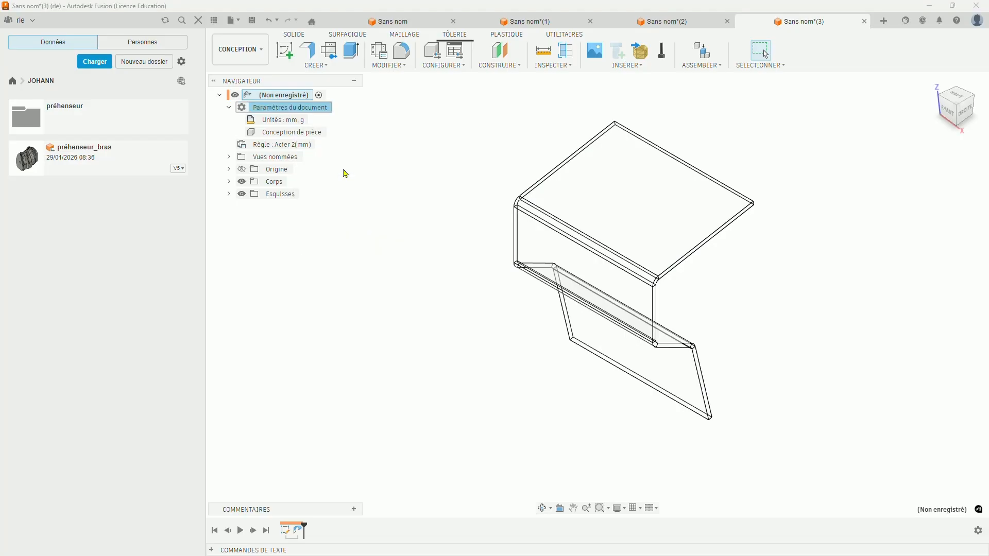
scroll(369, 330, down, 3)
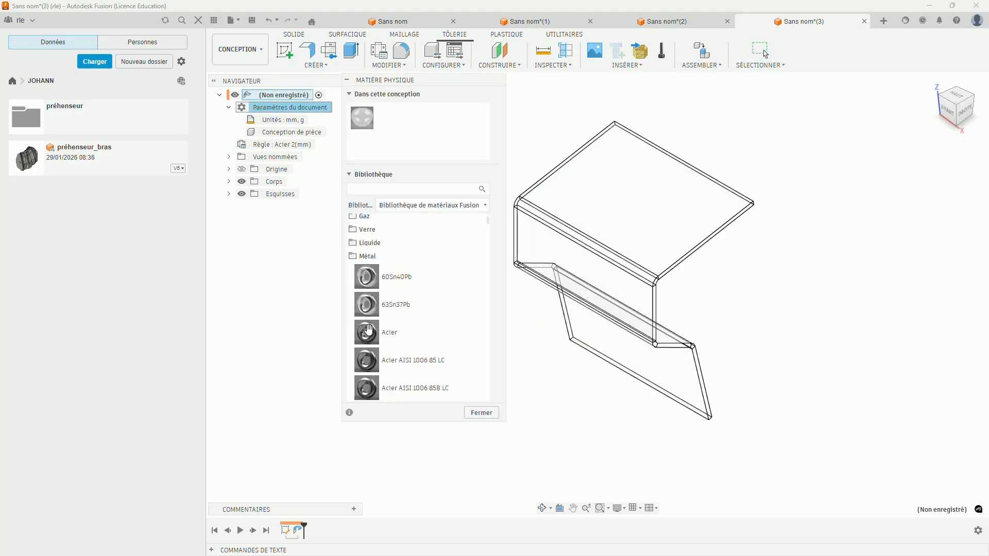
drag(369, 330, 598, 227)
click(482, 412)
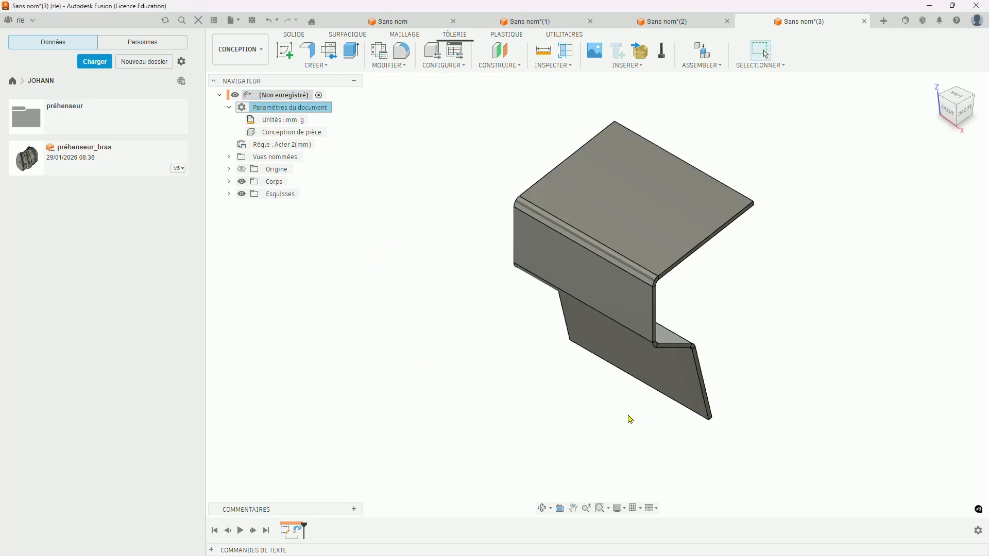
shift+middle_drag(750, 335, 671, 301)
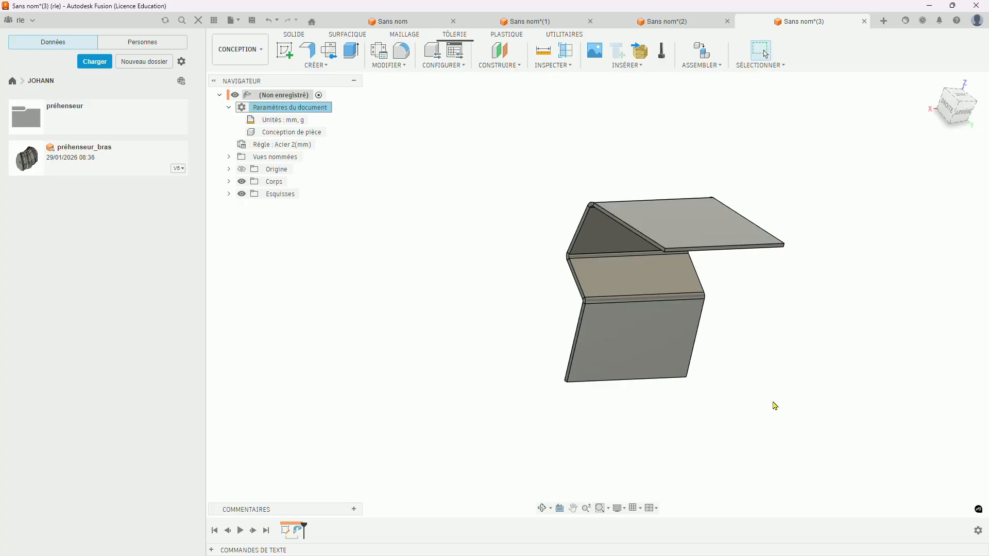
click(323, 66)
click(327, 86)
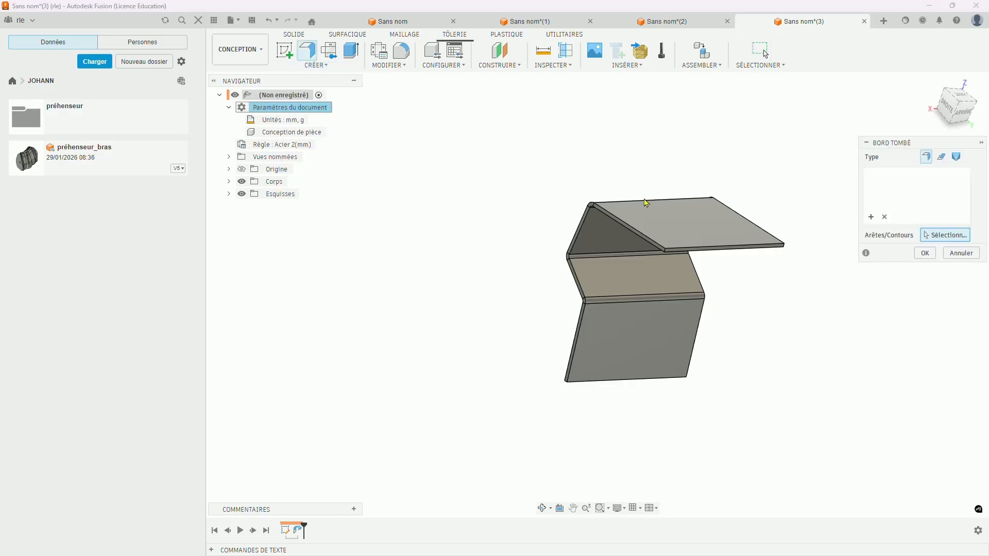
click(639, 236)
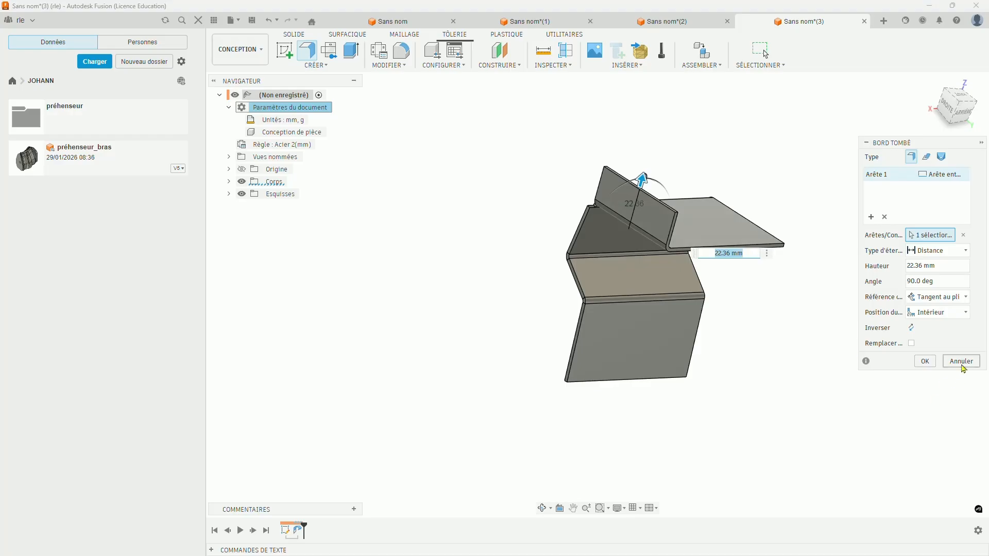
click(962, 362)
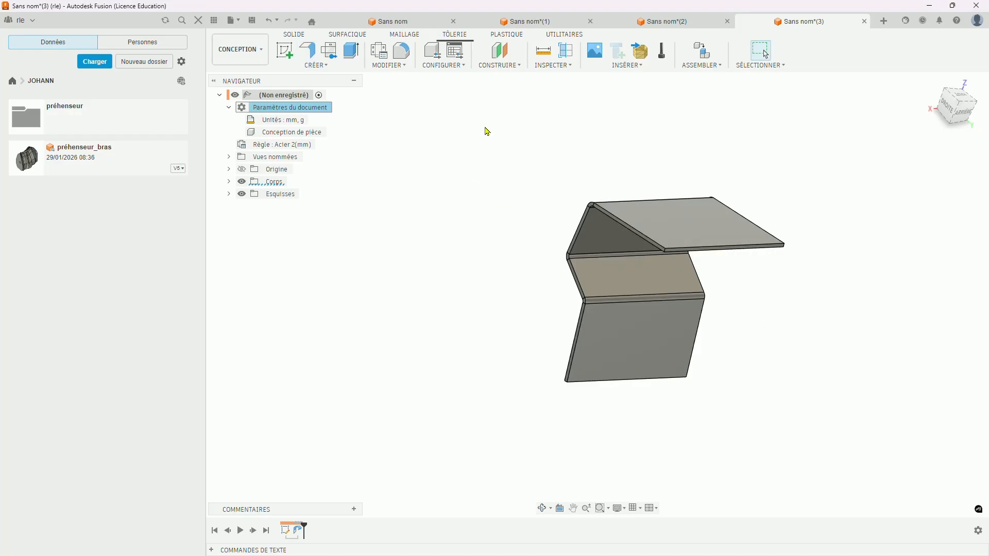
click(320, 71)
- Start a sketch on the outer face of the sloped top plate and draw a circle crossed by a slightly sloped line above its centre
shift+middle_drag(600, 181, 572, 206)
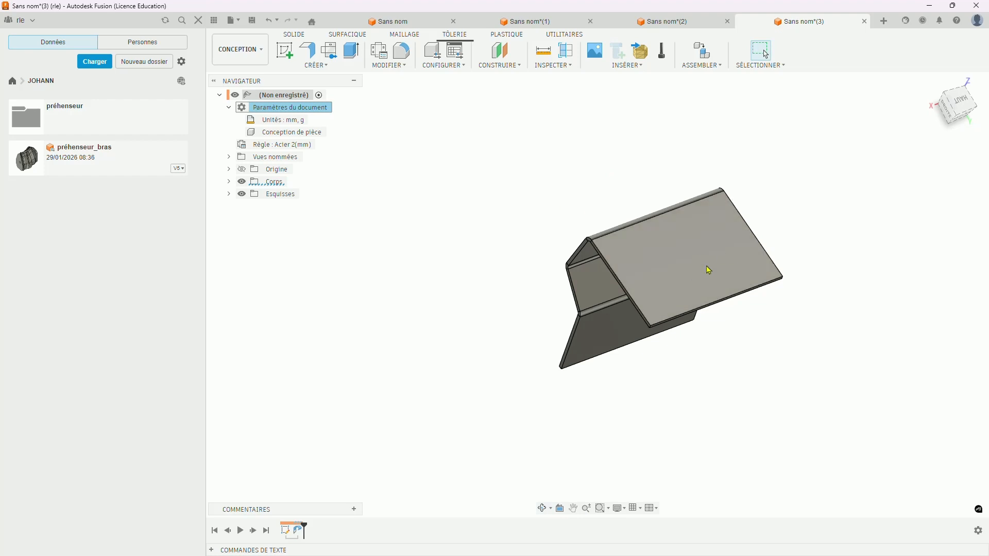
click(288, 58)
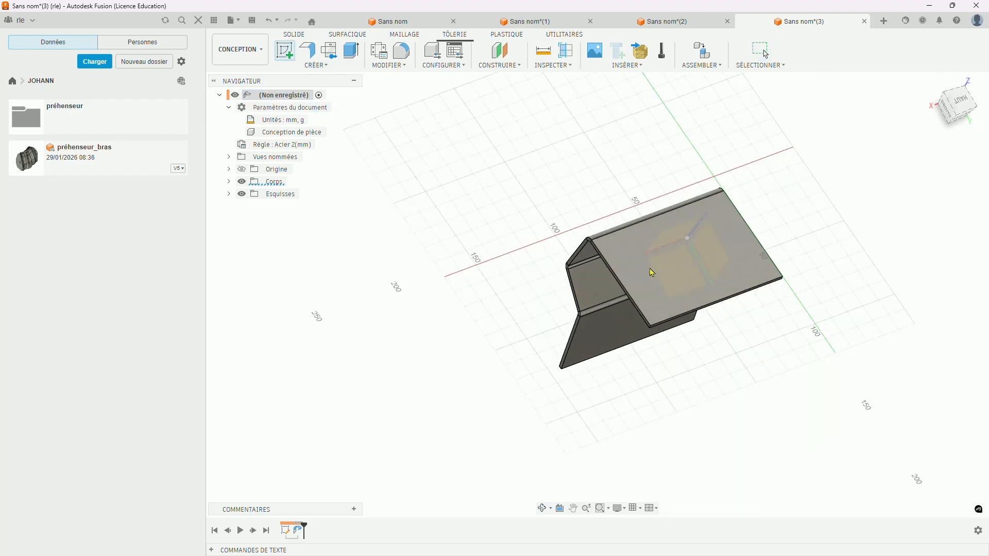
click(653, 273)
click(332, 51)
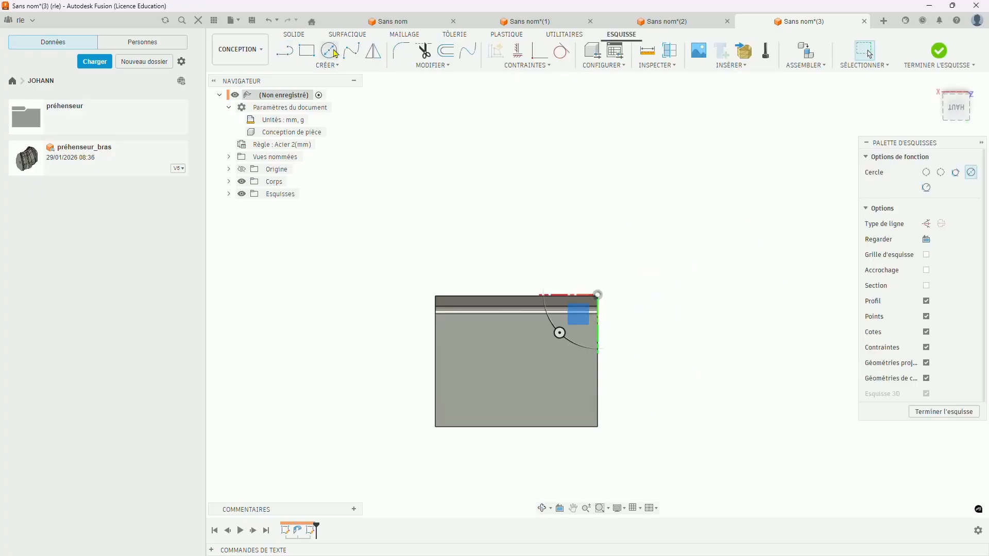
click(509, 375)
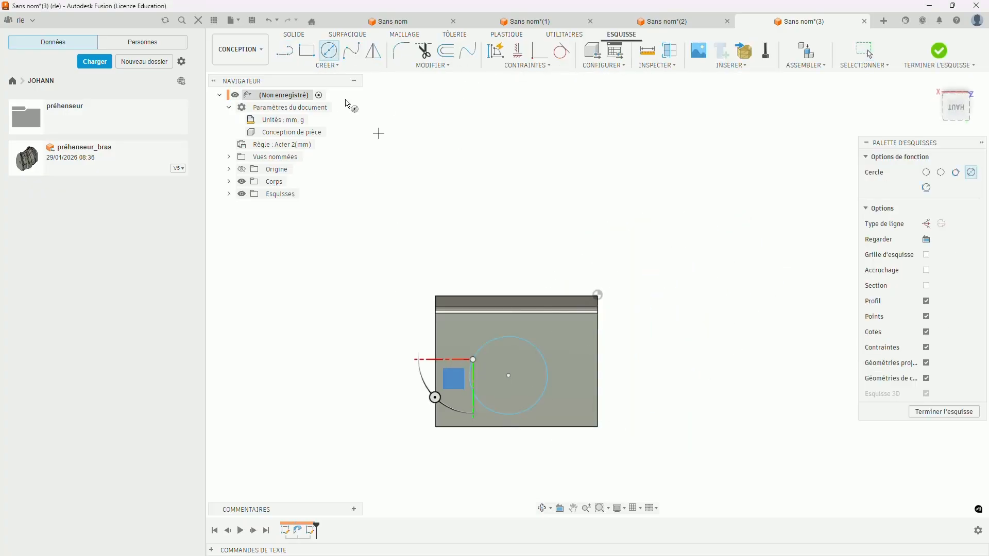
key(l)
scroll(544, 345, up, 3)
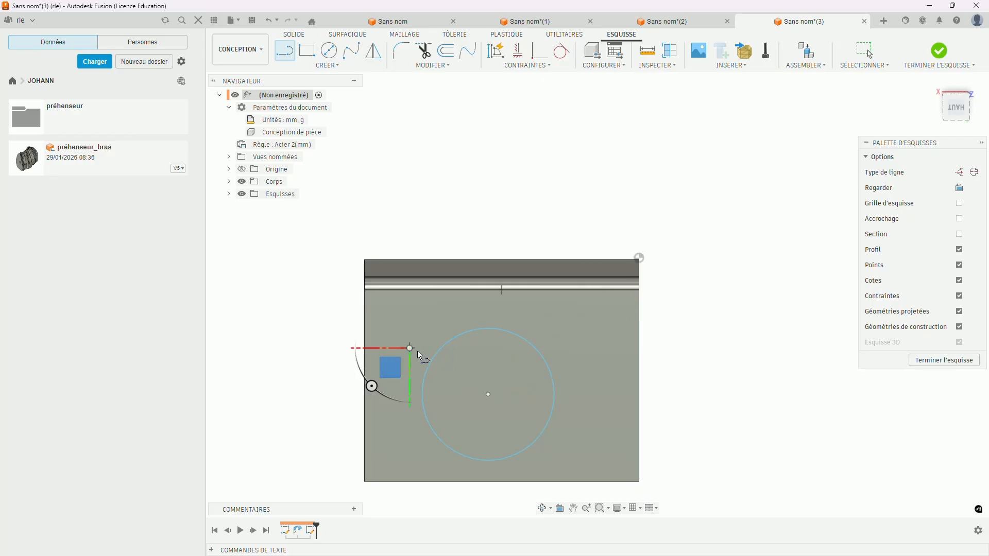
click(584, 367)
- Trim the line's two outer ends and the circle's arc above it to leave a flat-topped closed profile, and finish the sketch
key(t)
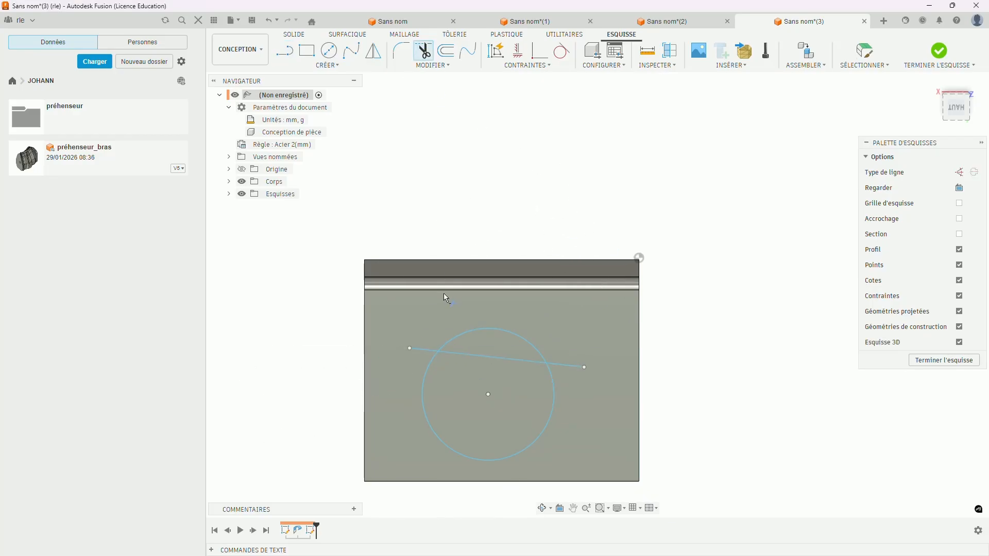
click(422, 350)
click(453, 337)
click(554, 364)
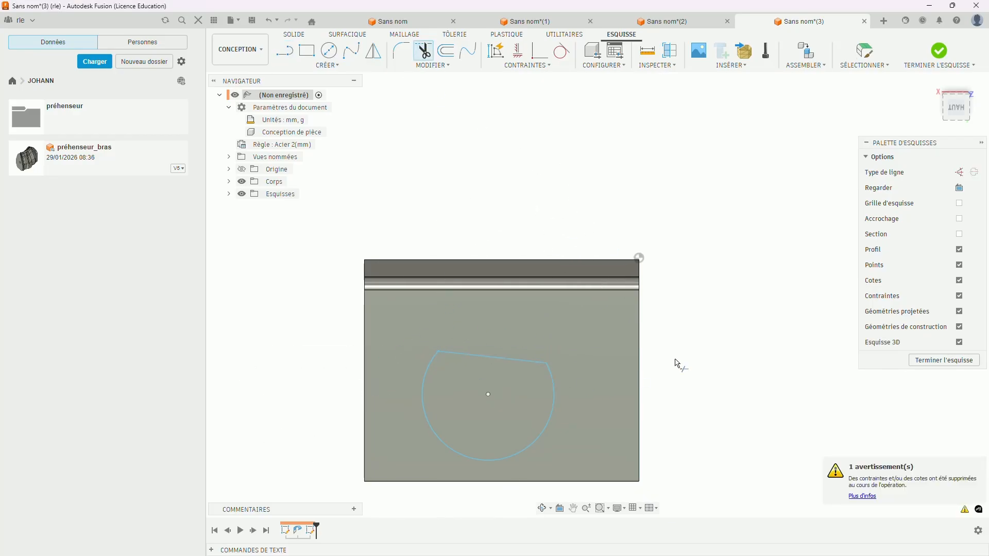
click(927, 360)
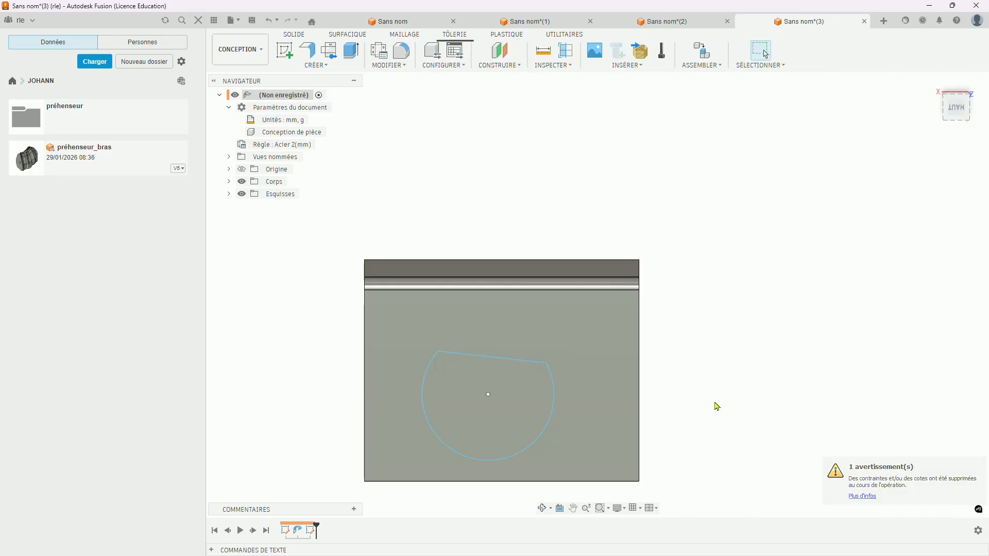
- Cut the flat-topped circular profile through the sloped top plate with an extrusion about 6.1 mm deep
shift+middle_drag(698, 409, 733, 365)
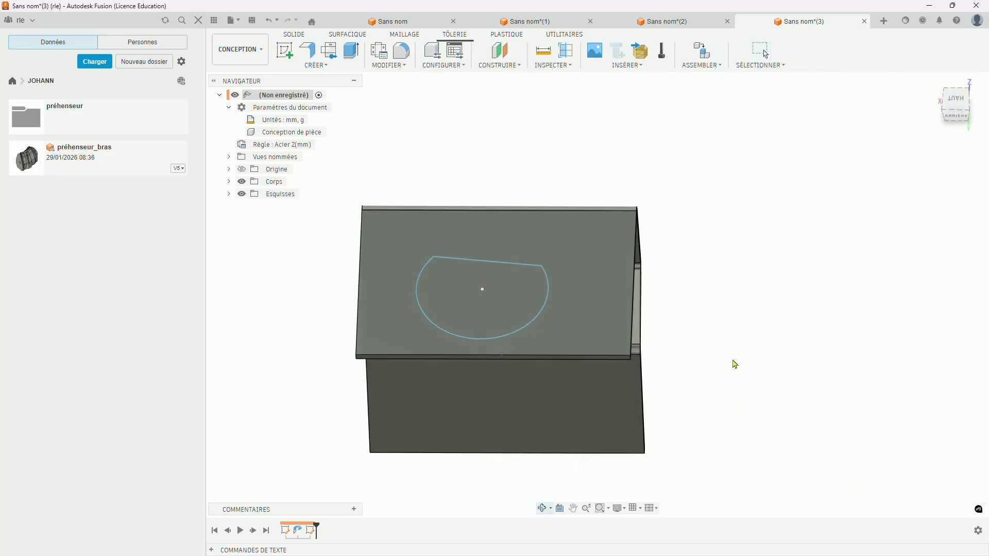
click(352, 50)
shift+middle_drag(734, 276, 739, 247)
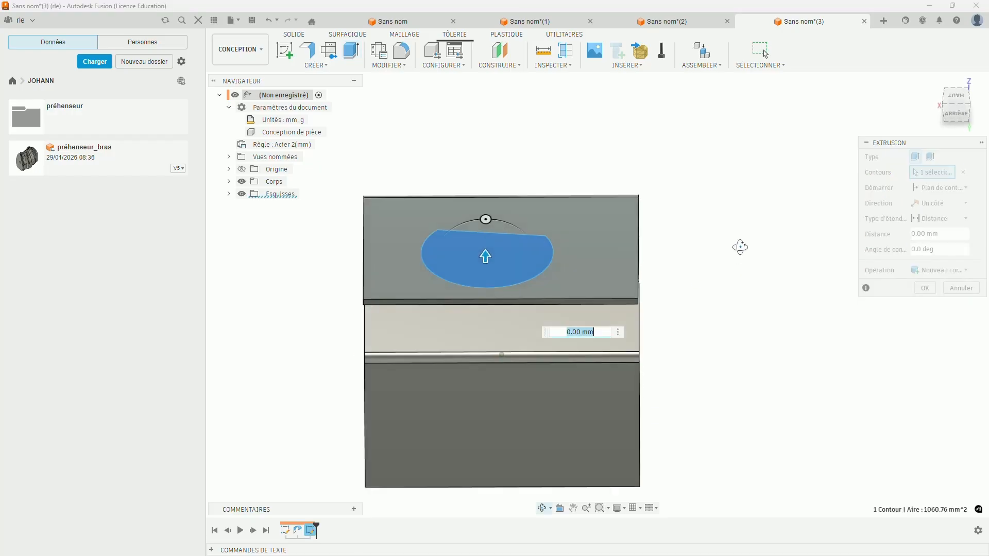
drag(494, 252, 661, 293)
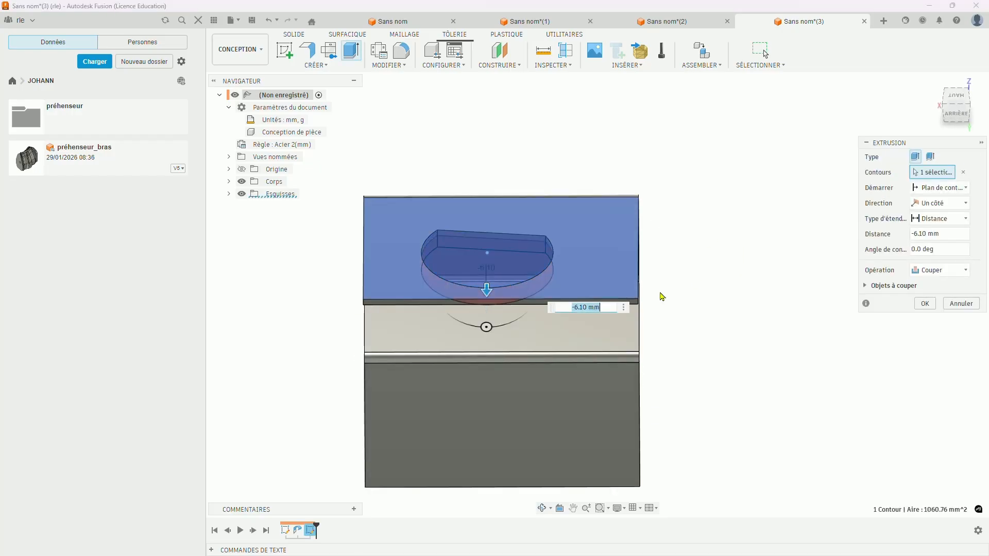
click(925, 305)
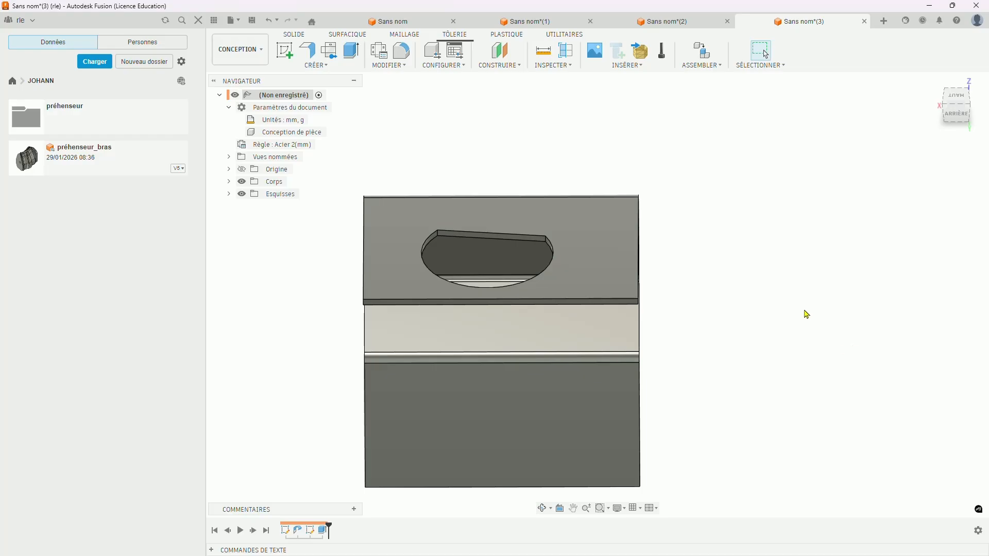
shift+middle_drag(807, 315, 726, 296)
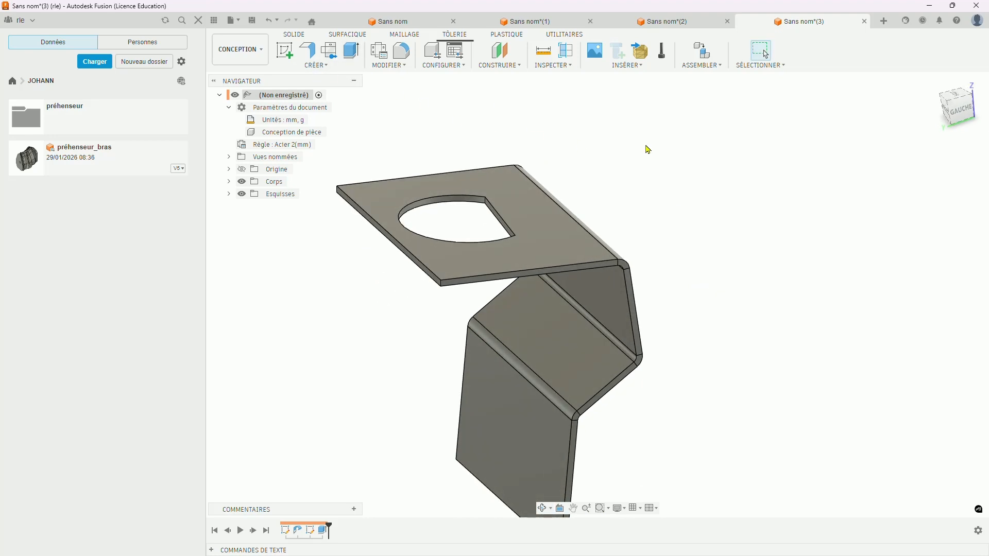
click(323, 69)
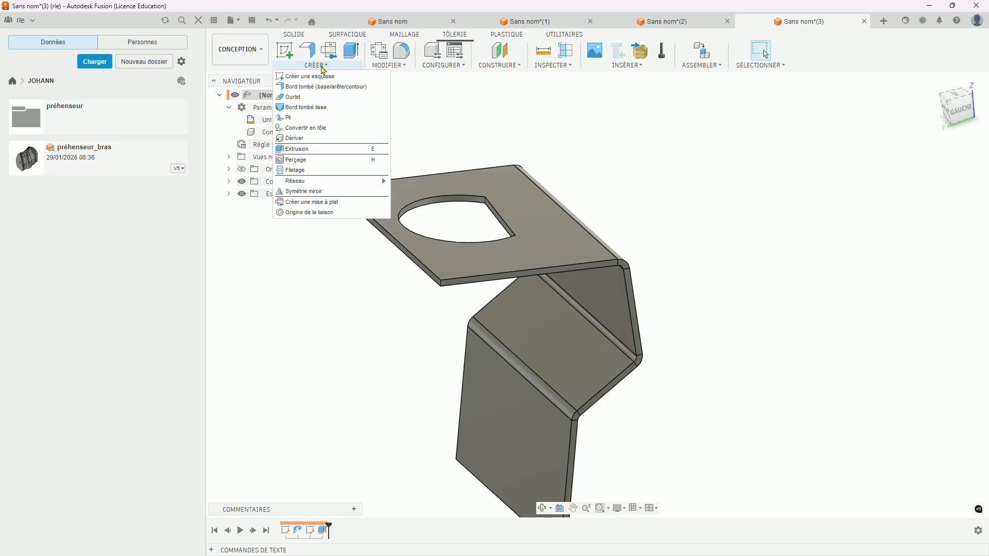
click(679, 194)
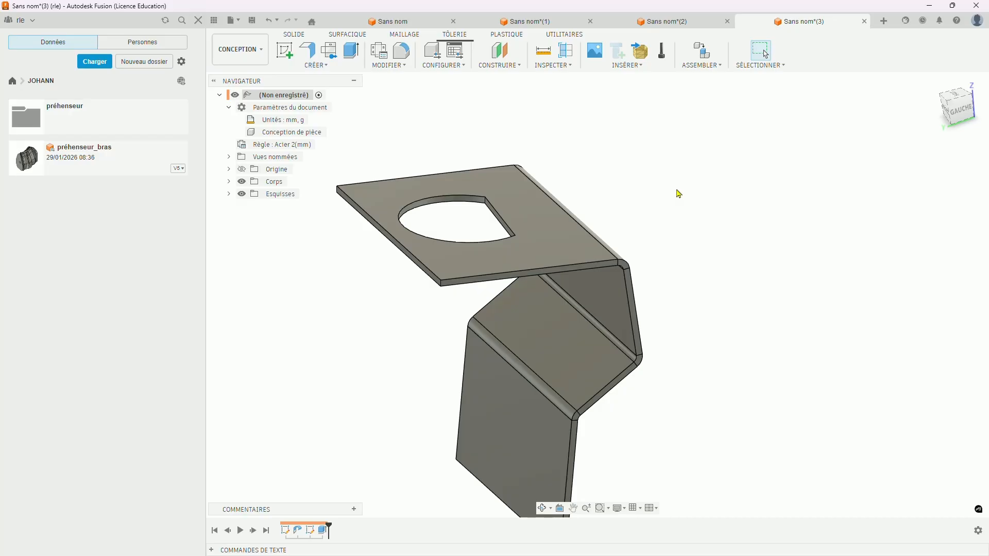
- Create another new sheet metal part design in millimetres and grams, and start its first sketch on the vertical YZ plane
click(882, 21)
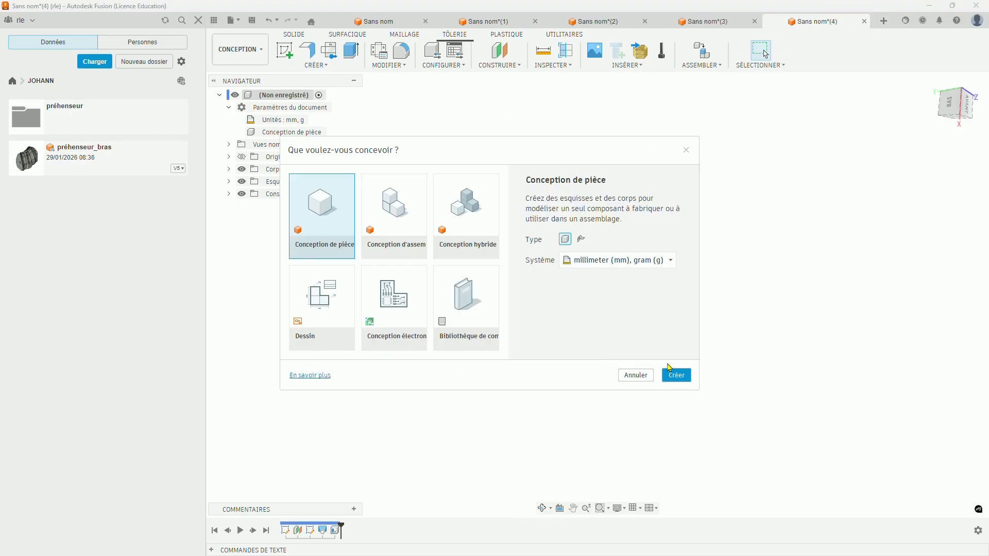
click(678, 375)
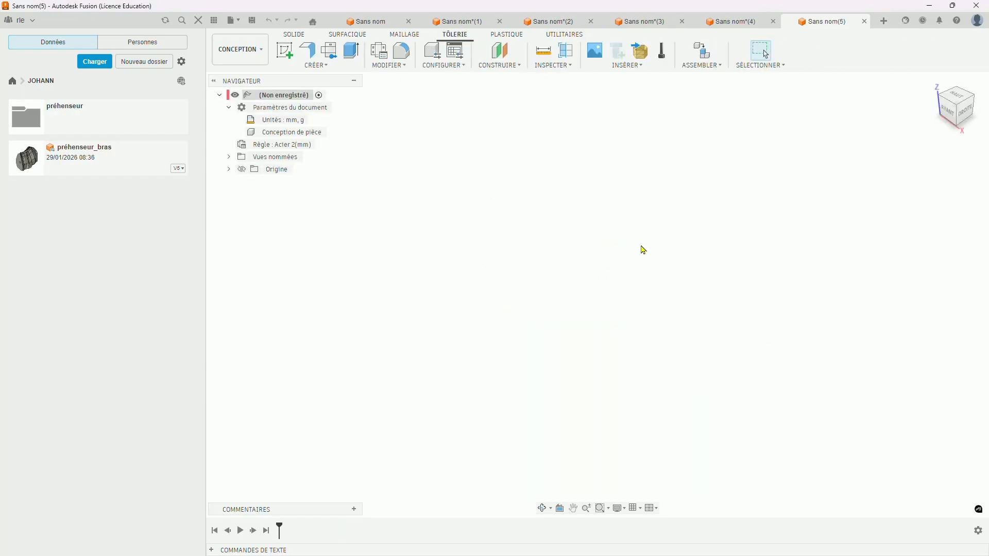
click(315, 66)
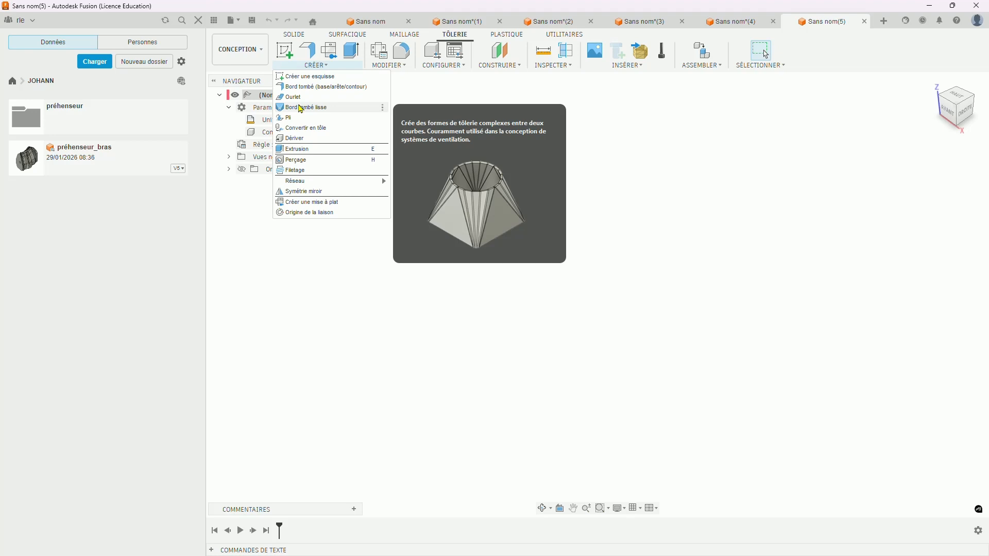
click(674, 135)
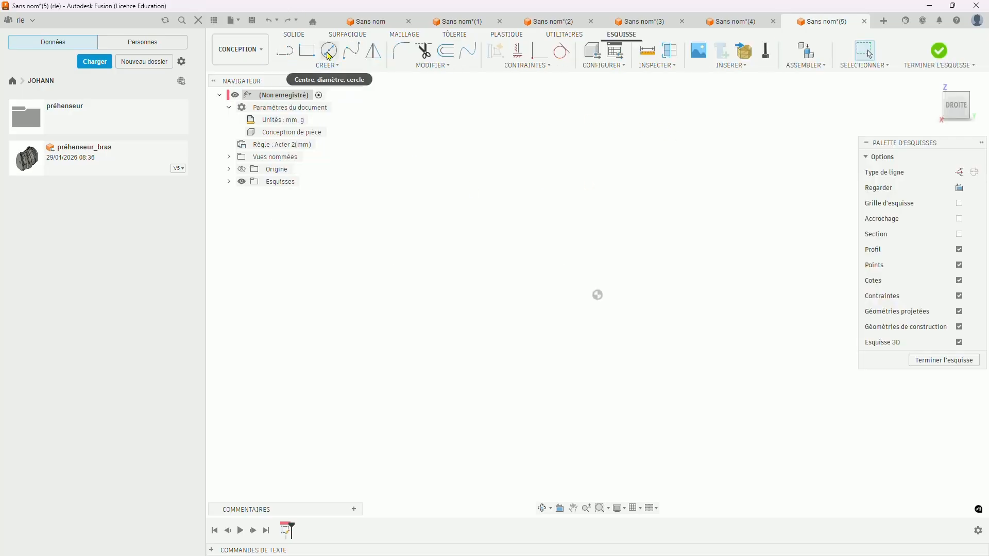
- Sketch a large circle centred on the origin and finish the sketch
click(331, 58)
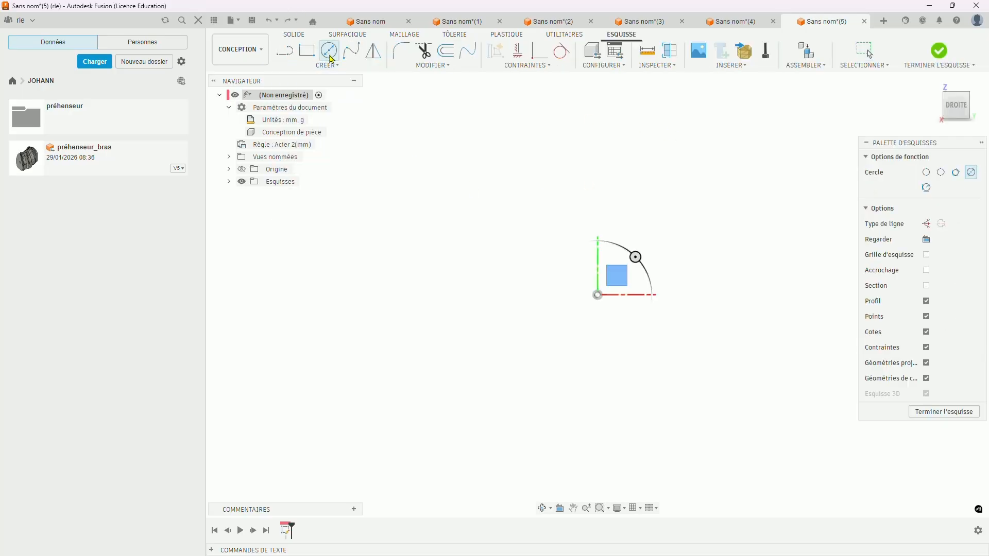
click(597, 295)
click(679, 189)
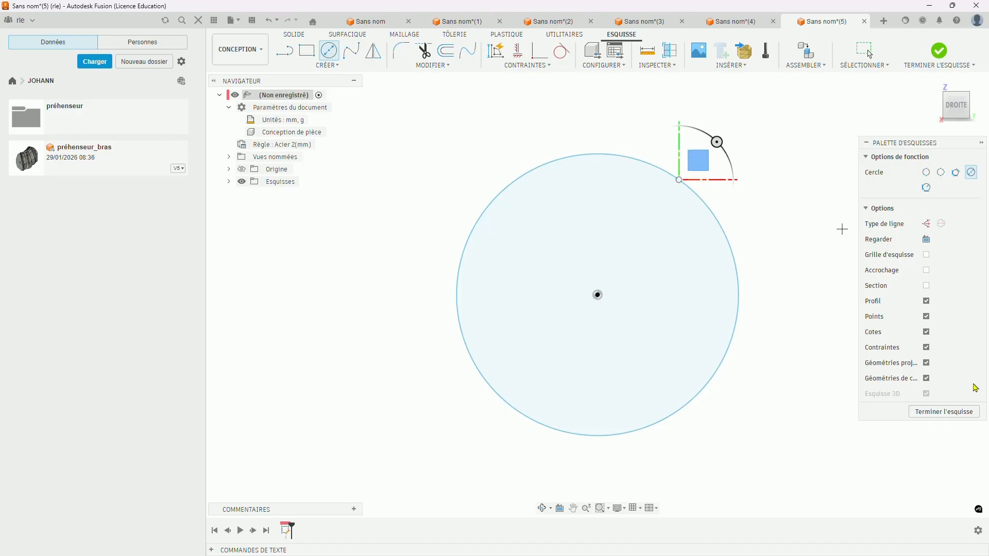
click(946, 412)
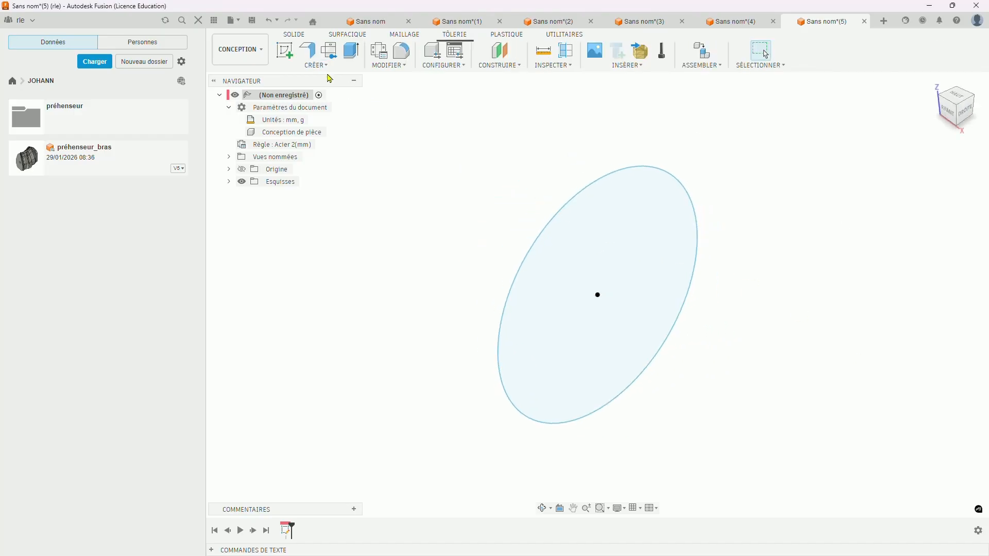
click(324, 68)
click(482, 114)
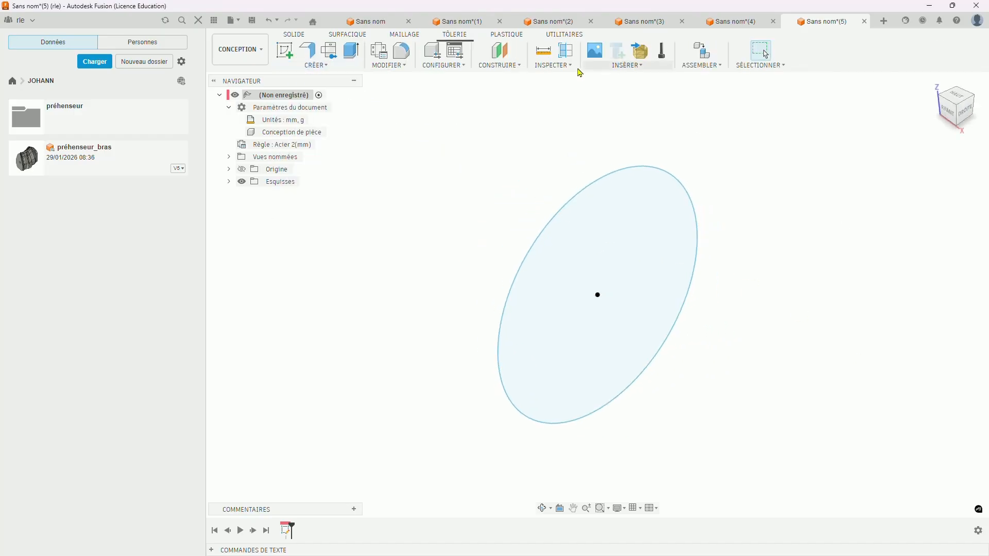
- Create a construction plane offset about 171.1 mm from the YZ plane, in front of the circle
click(499, 64)
click(495, 78)
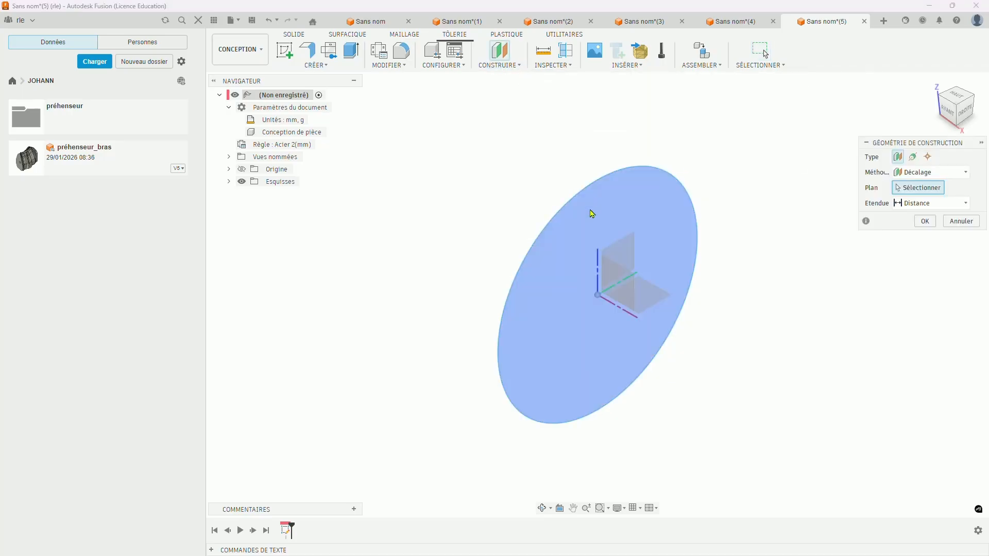
click(613, 251)
drag(624, 260, 951, 389)
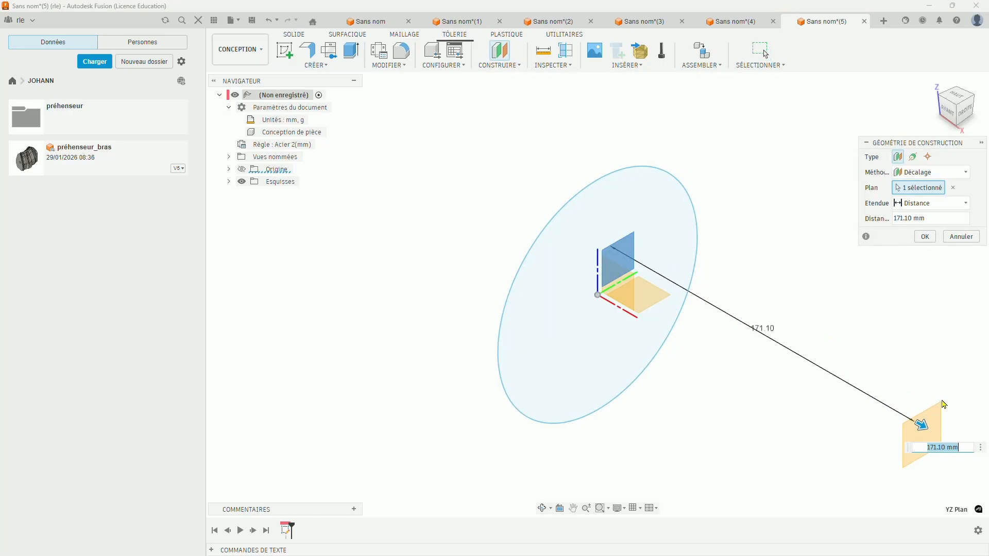
key(Return)
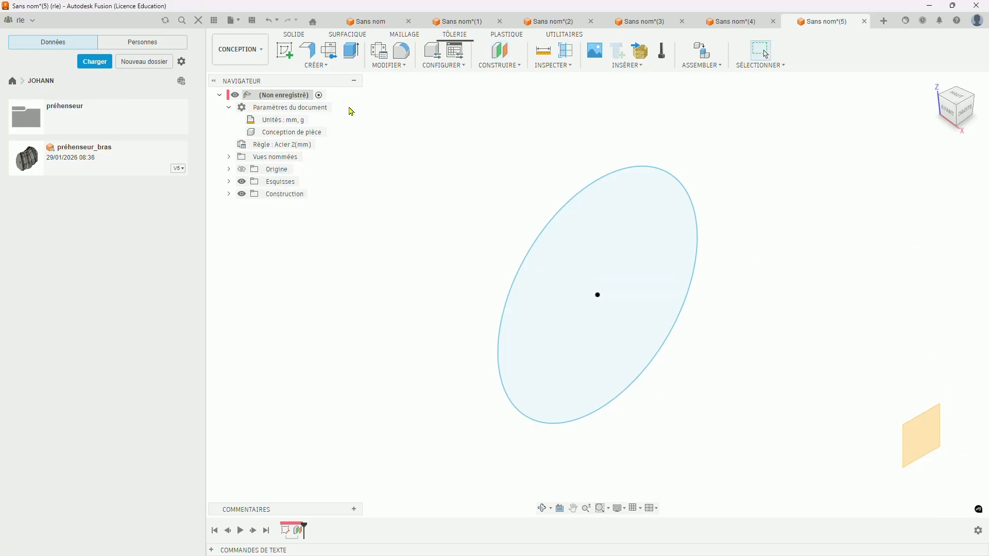
- Sketch a large centre-point rectangle on the offset plane, centred on the origin, and finish the sketch
click(284, 51)
click(926, 420)
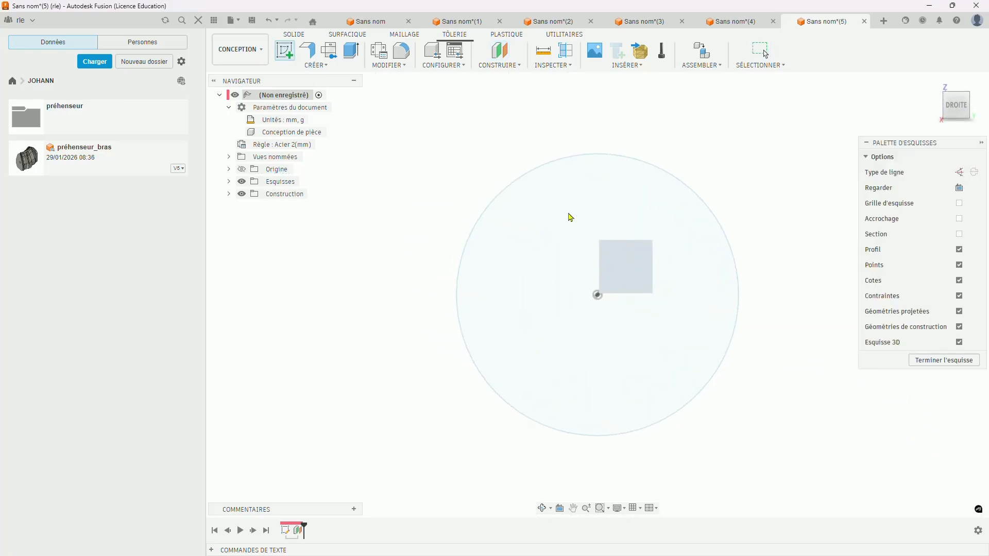
key(r)
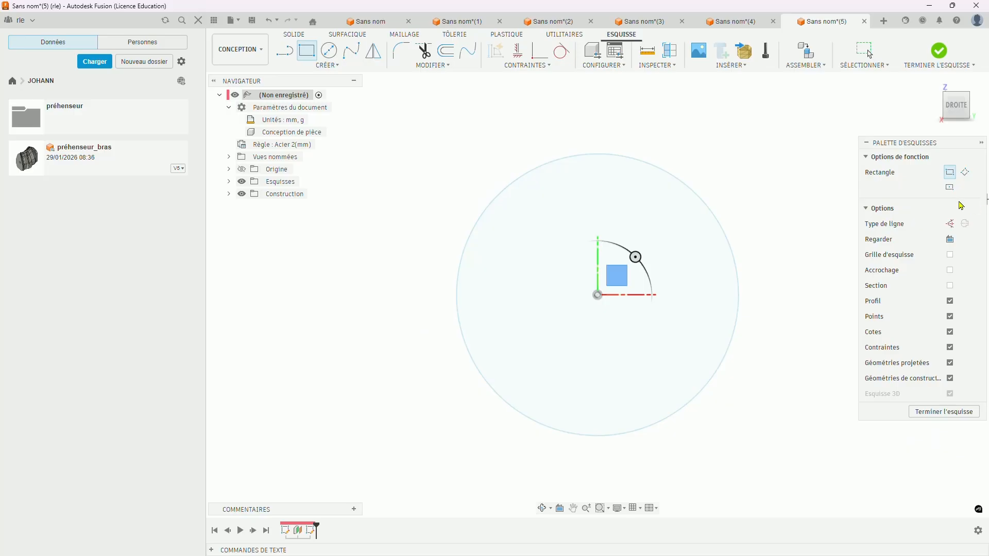
click(949, 188)
click(598, 295)
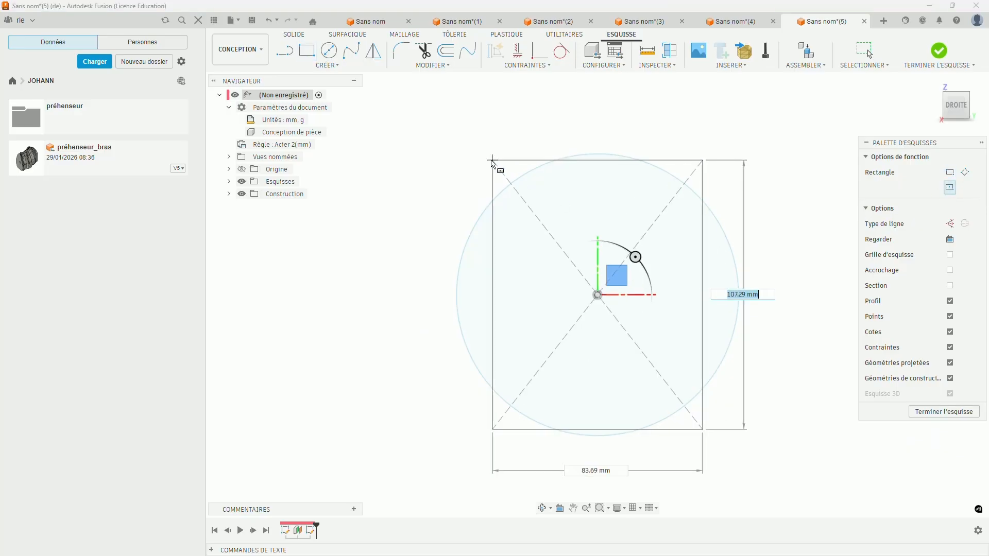
click(436, 149)
click(946, 411)
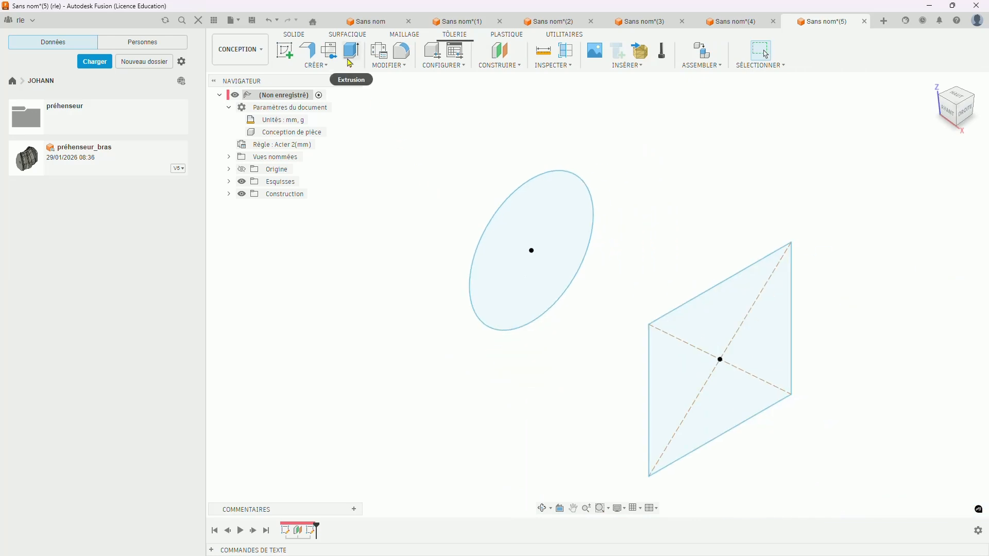
- Start a lofted flange using the circle and the rectangle as its two profiles
click(317, 66)
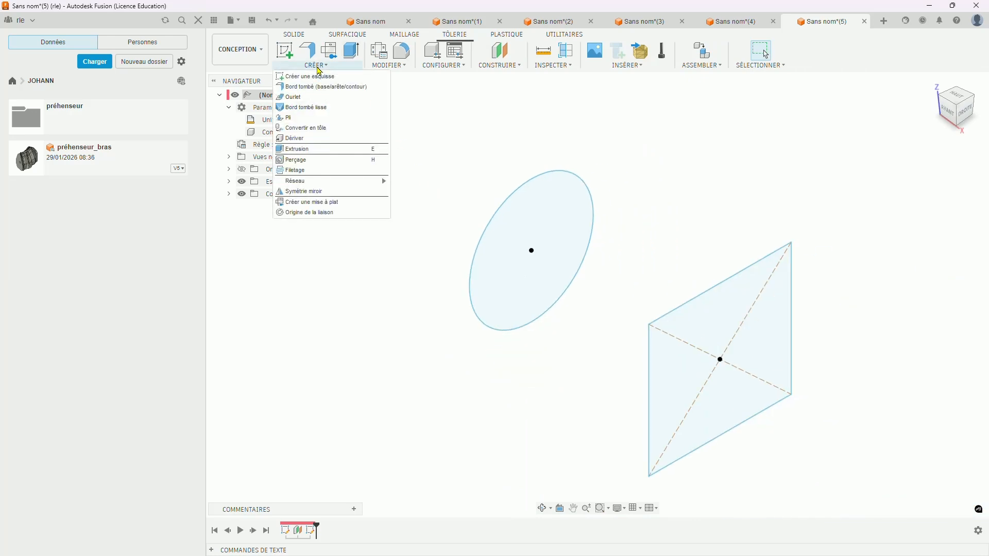
click(314, 108)
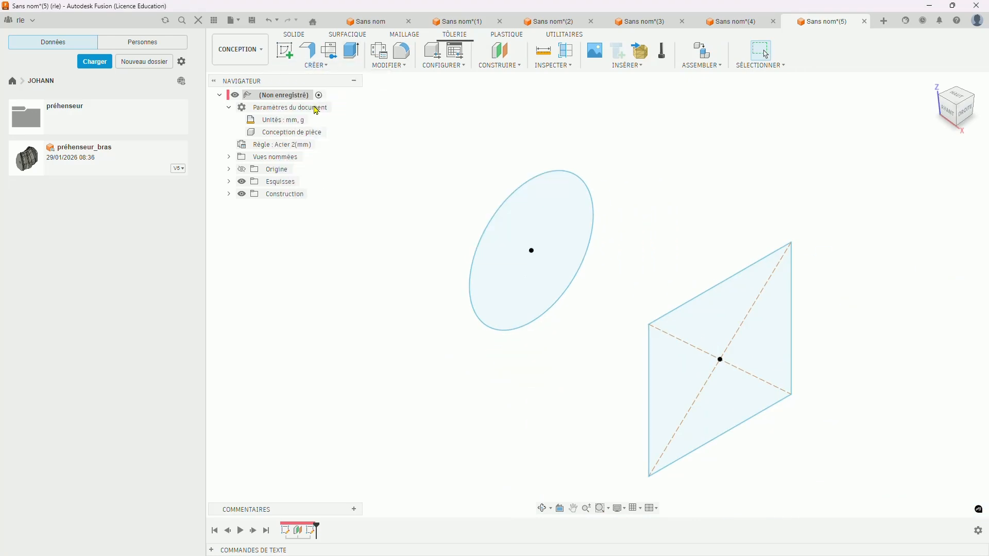
click(564, 198)
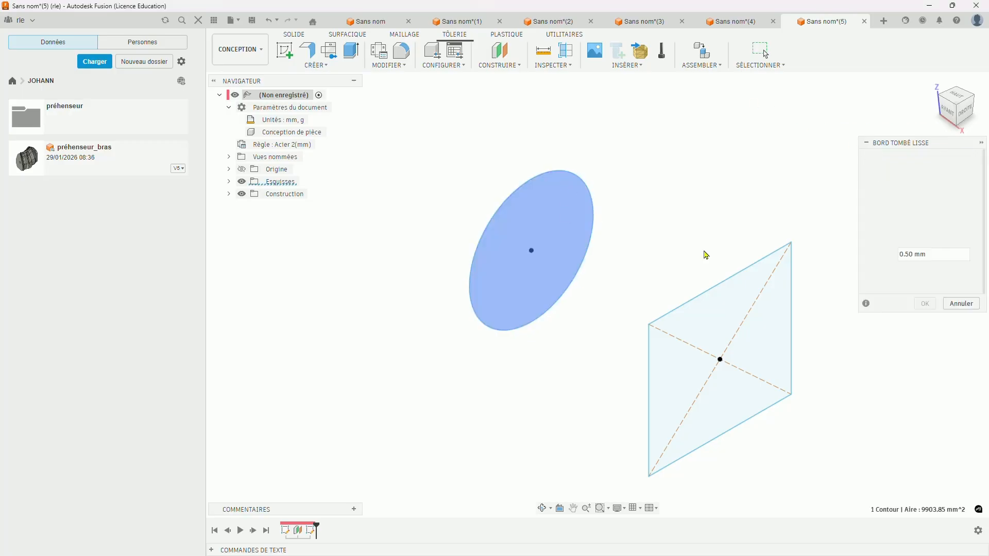
click(780, 299)
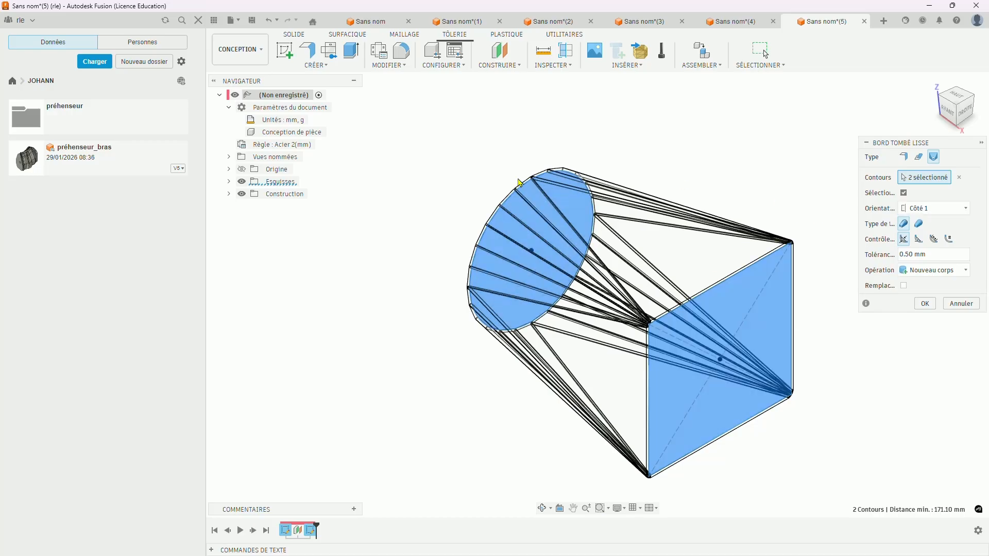
- Increase the lofted flange's chord tolerance so the round end gets coarser facets, and create the flange
scroll(520, 206, up, 5)
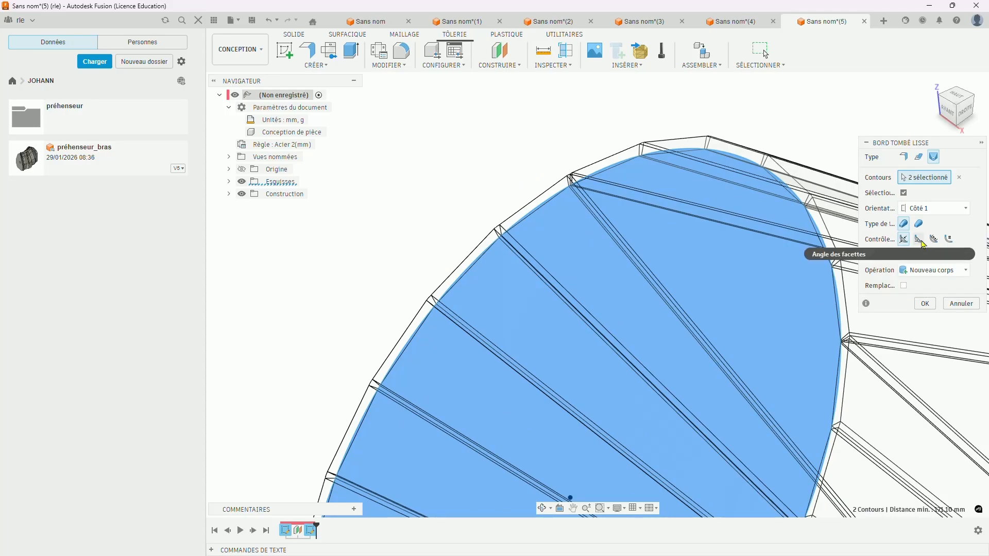
mouse_move(907, 244)
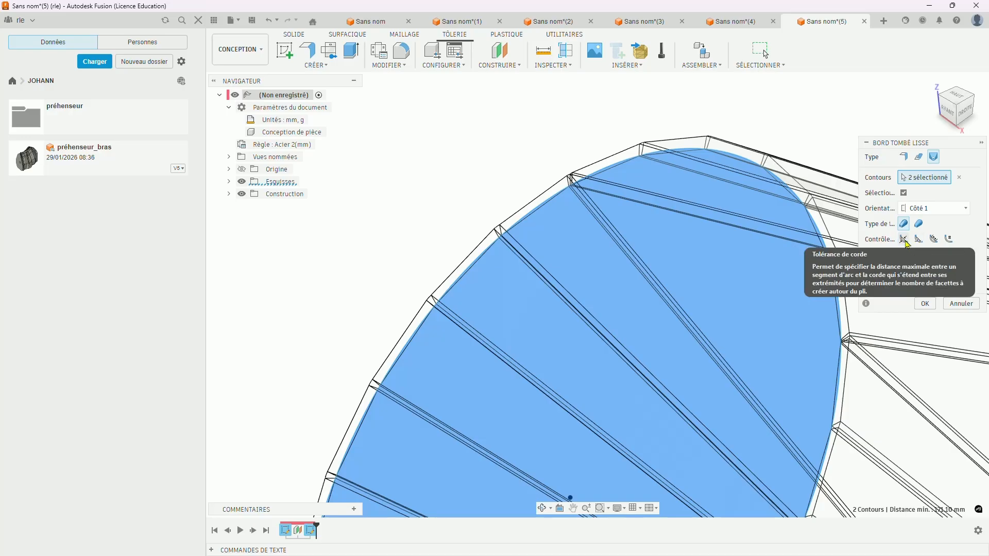
mouse_move(940, 245)
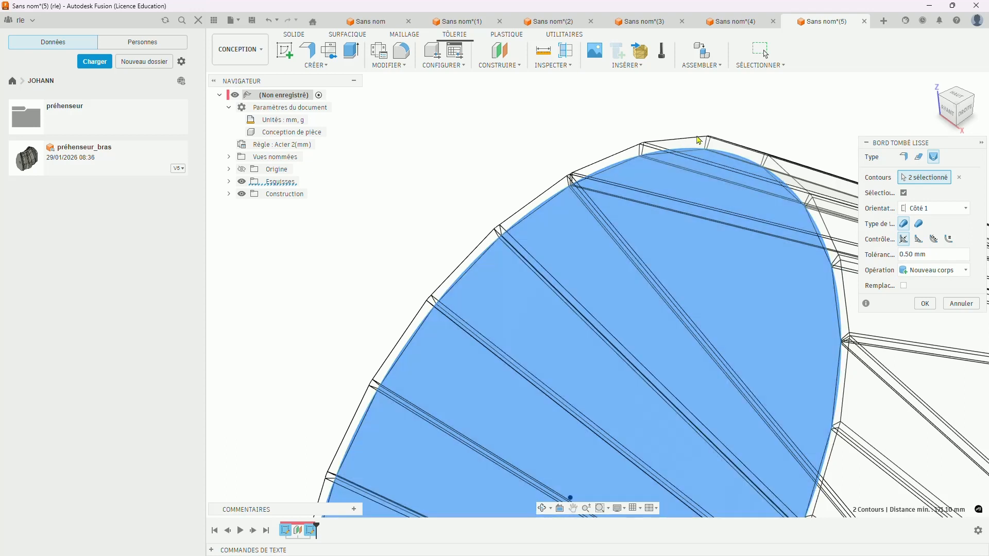
click(932, 254)
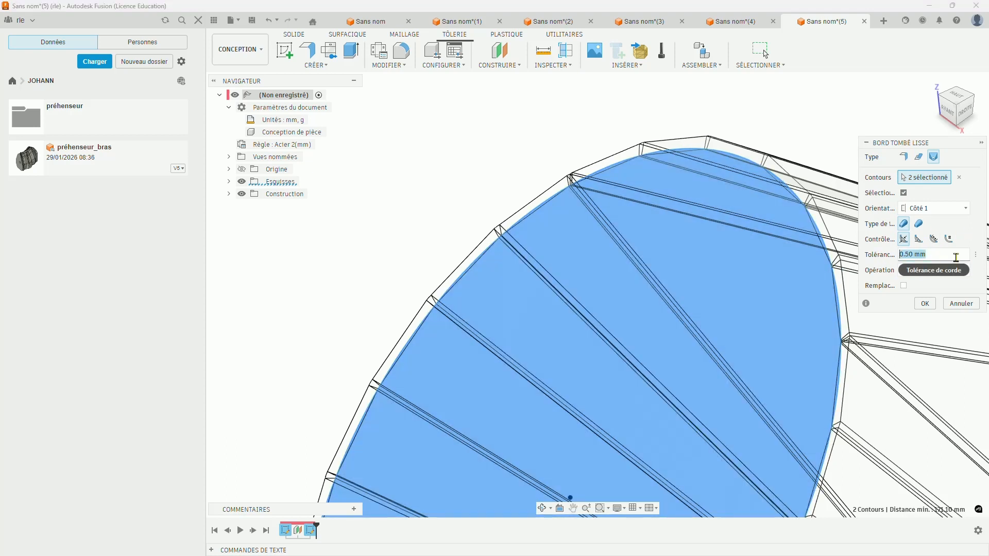
key(Return)
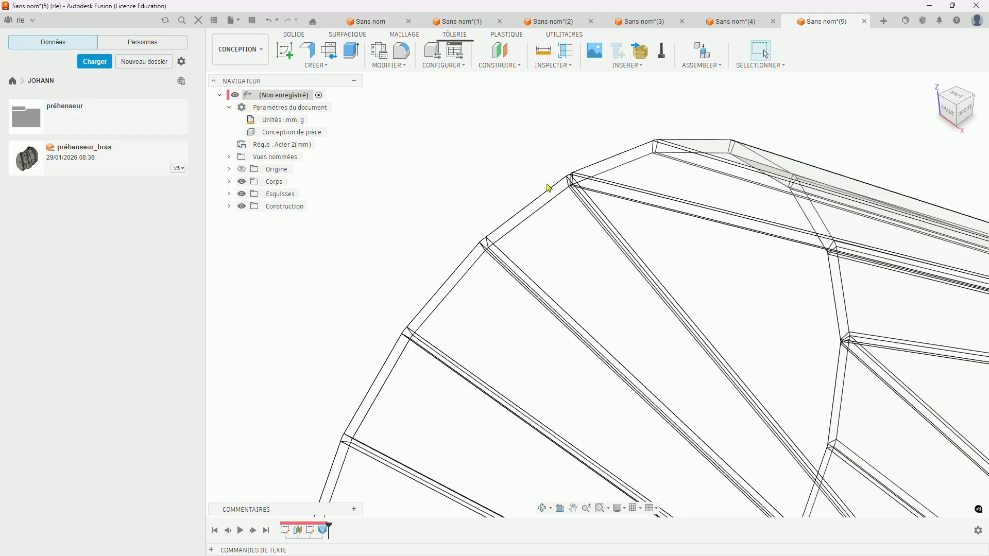
- Apply a steel physical material from the Métal category of the Fusion material library to the whole part
scroll(559, 193, up, 2)
scroll(559, 193, up, 3)
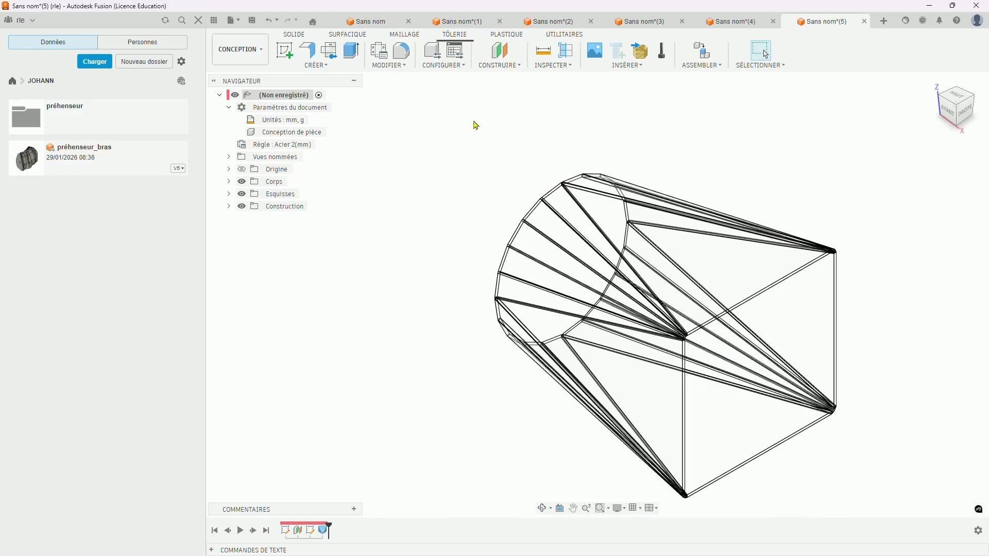
right_click(279, 98)
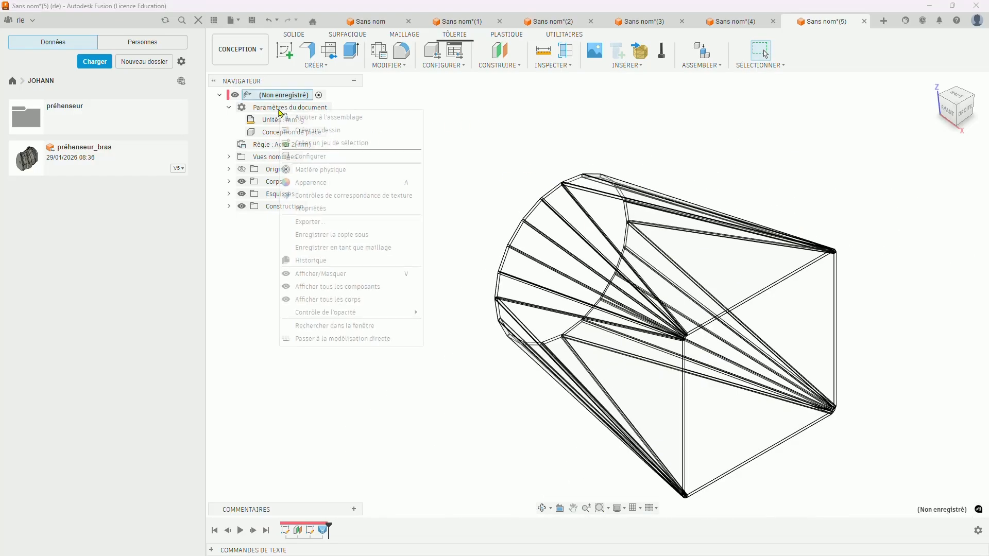
click(326, 167)
scroll(387, 360, down, 3)
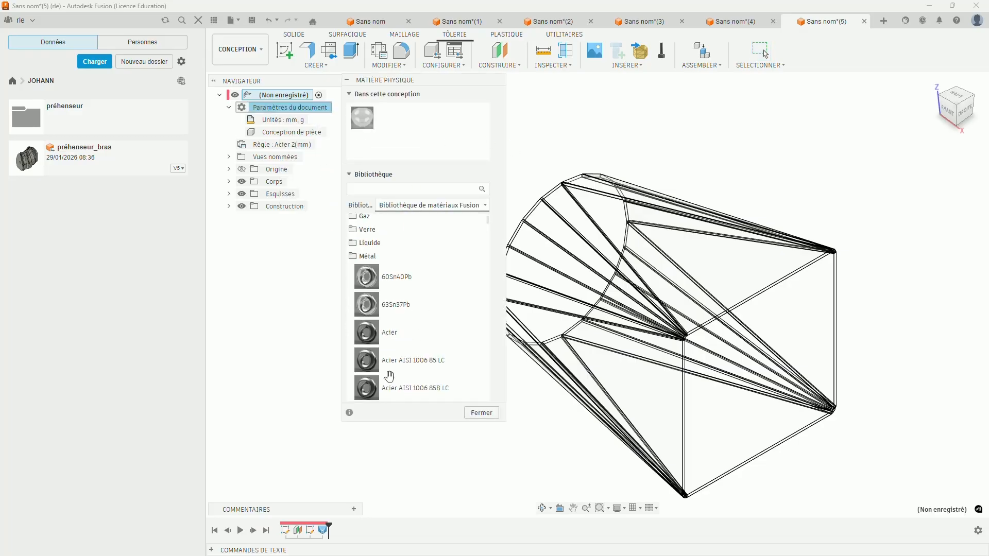
click(481, 412)
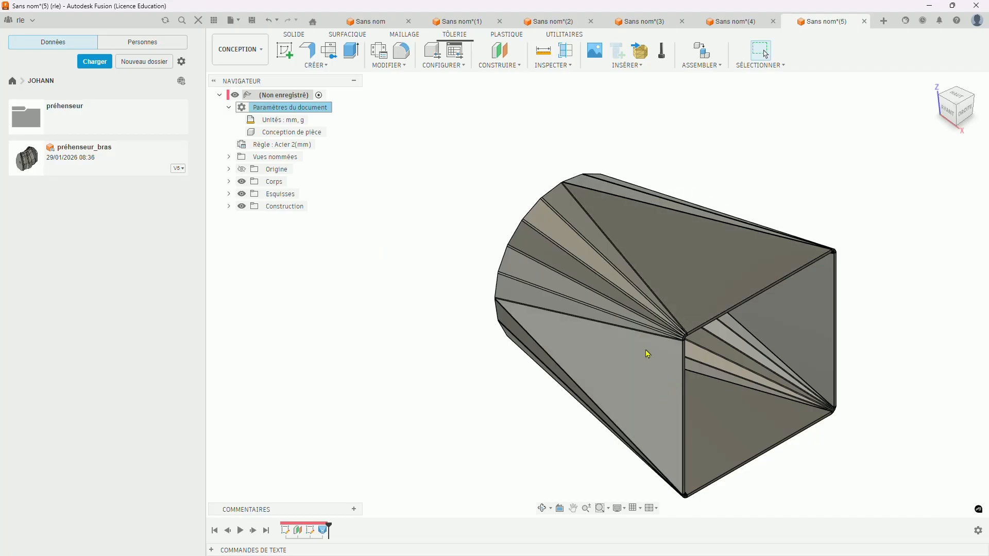
- Rip the large triangular face from its square-end edge, at a 58.07 mm offset, to its round-end vertex with a 2 mm gap
shift+middle_drag(648, 355, 673, 254)
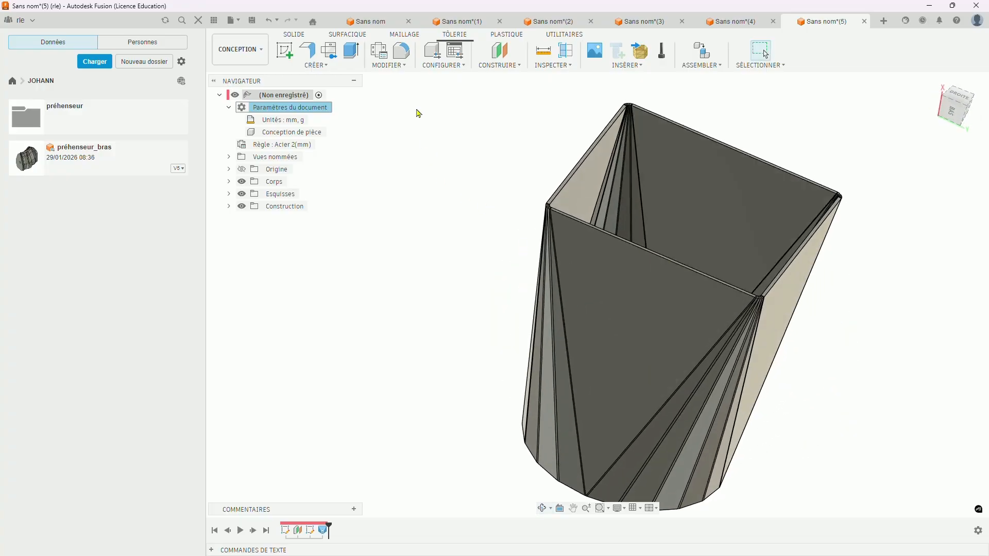
click(391, 65)
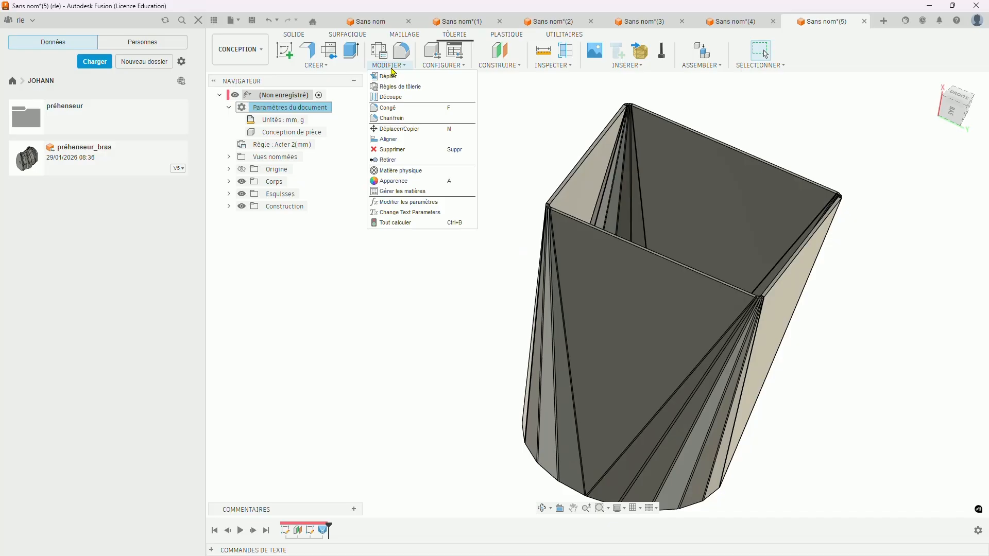
click(391, 97)
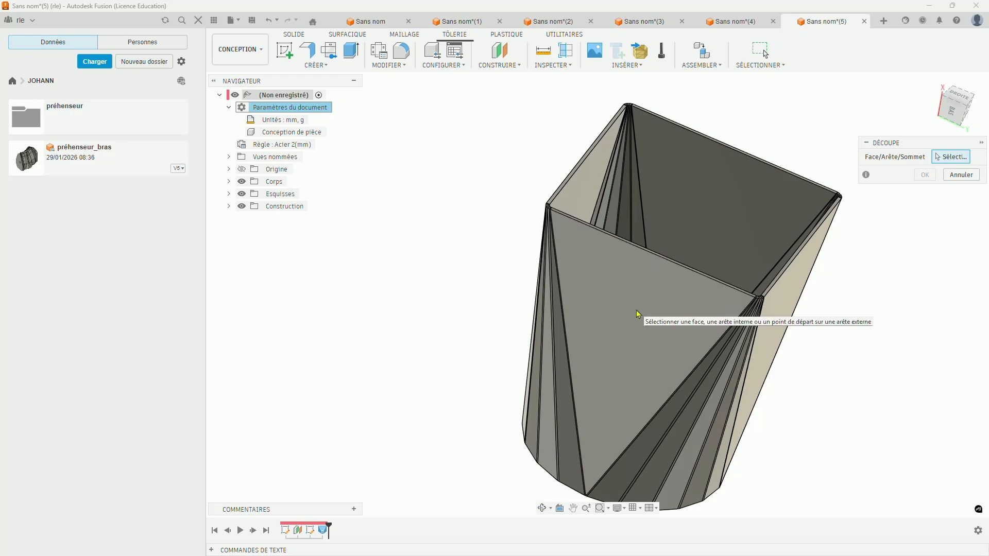
click(647, 252)
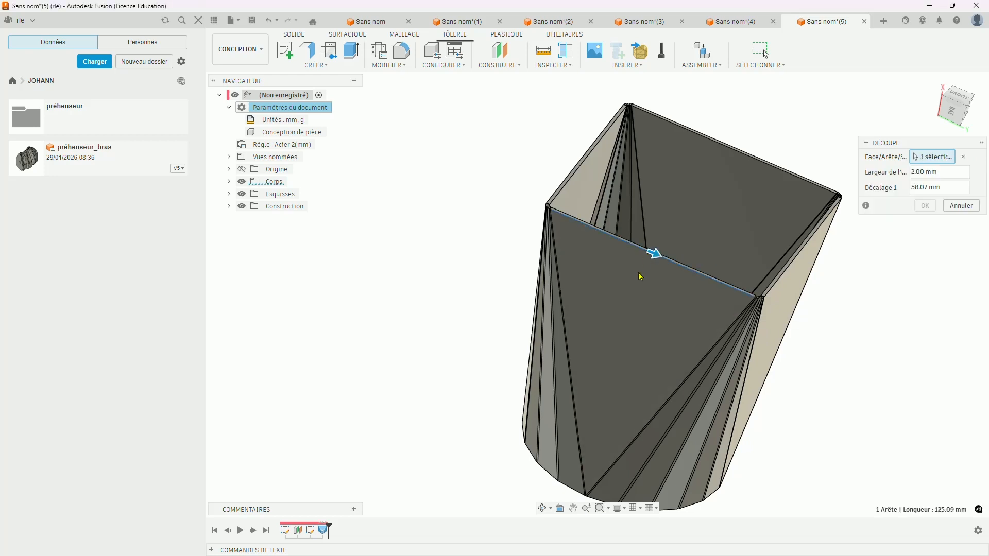
click(587, 495)
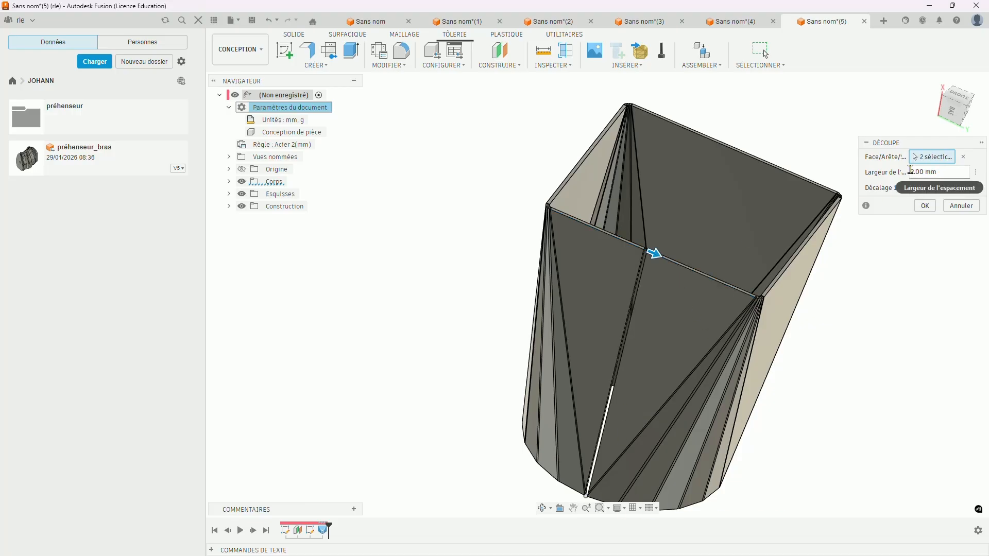
click(945, 171)
drag(946, 172, 898, 178)
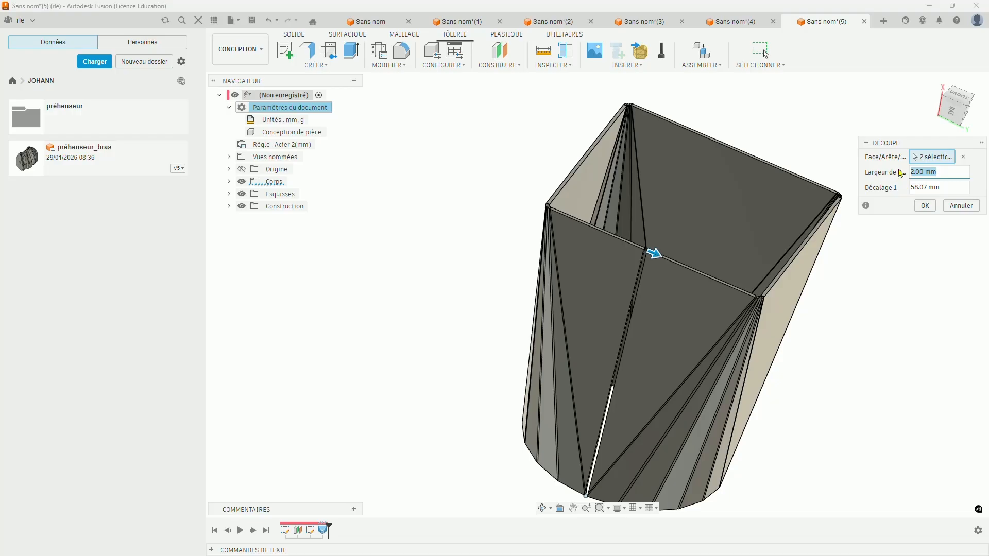
click(925, 206)
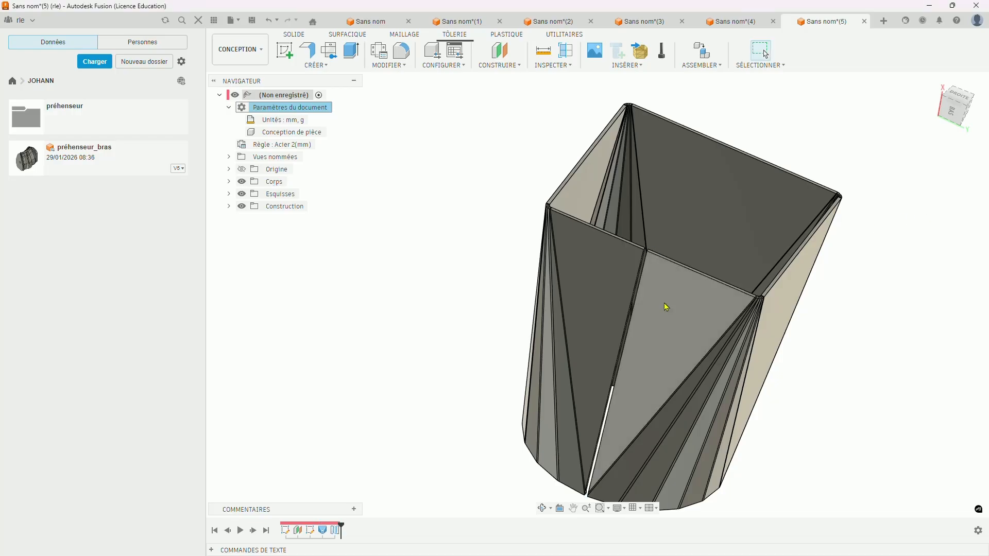
- Examine the ripped transition piece from its round end and from its square end
shift+middle_drag(665, 309, 658, 230)
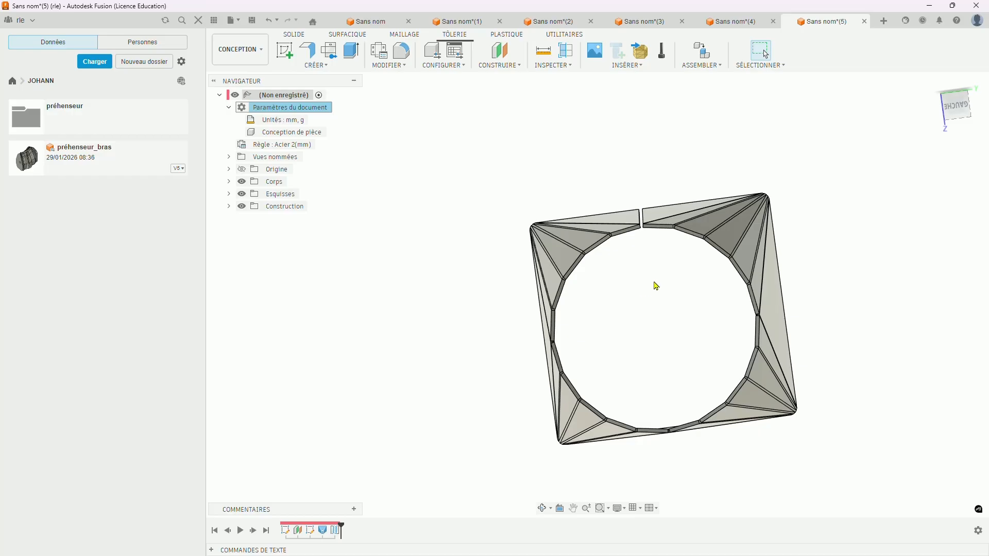
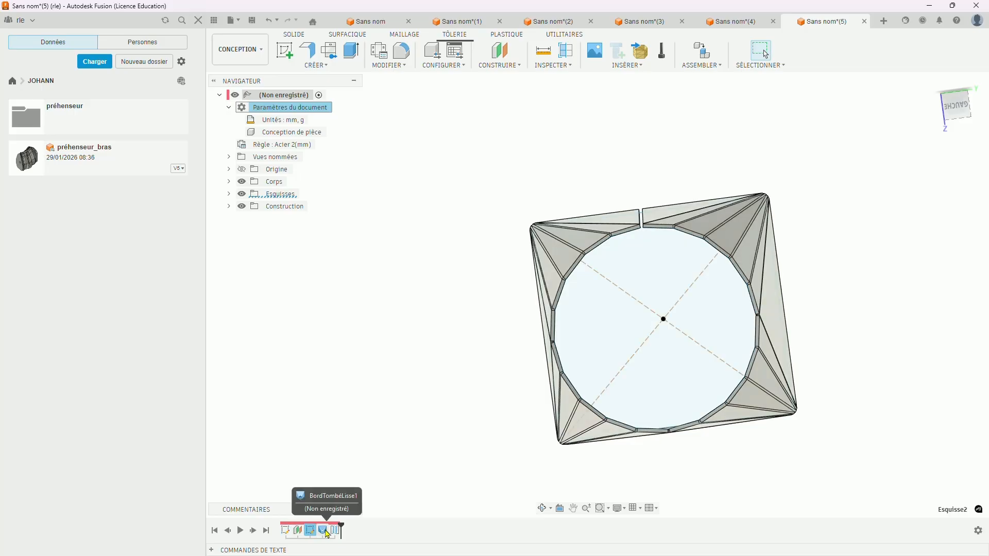
click(417, 336)
click(316, 65)
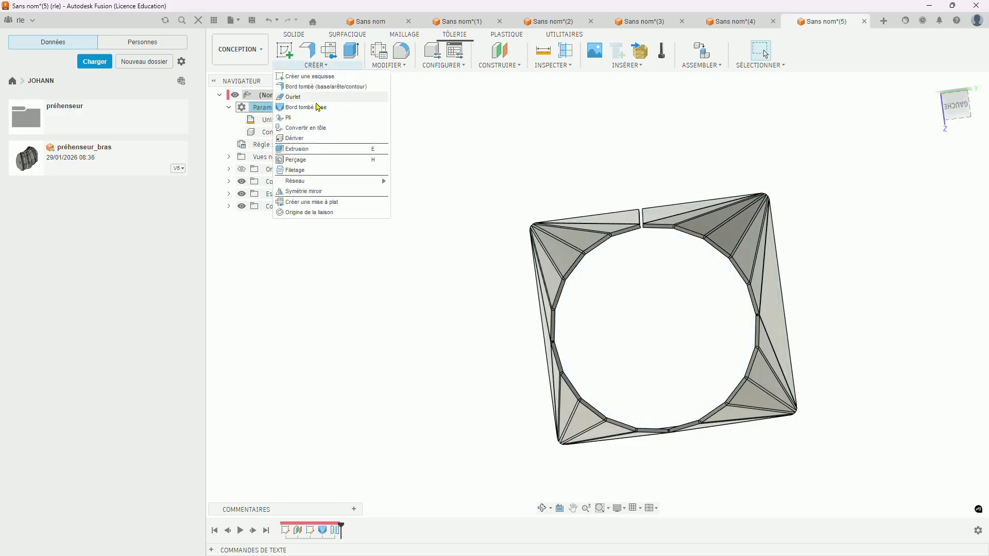
shift+middle_drag(629, 123, 615, 245)
click(390, 66)
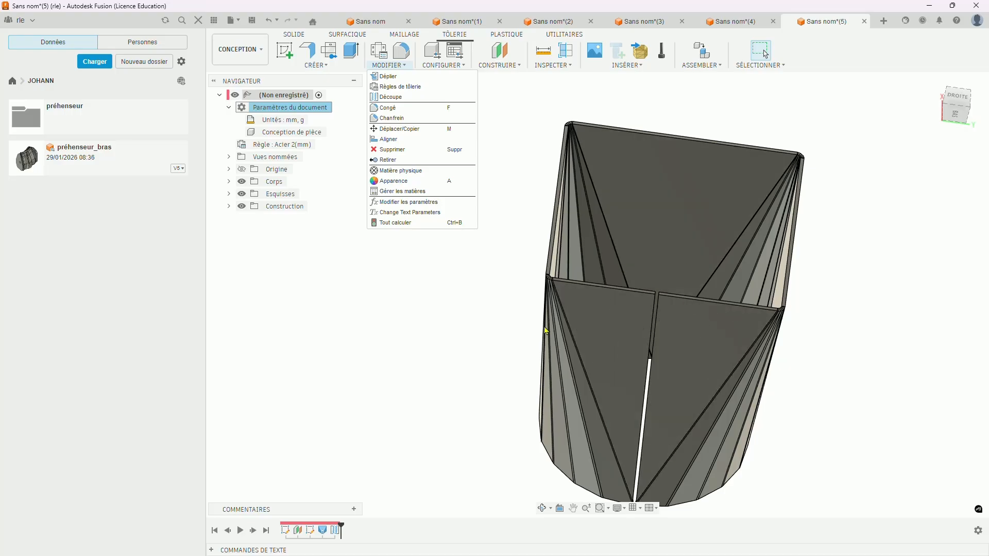
scroll(525, 297, down, 3)
click(469, 339)
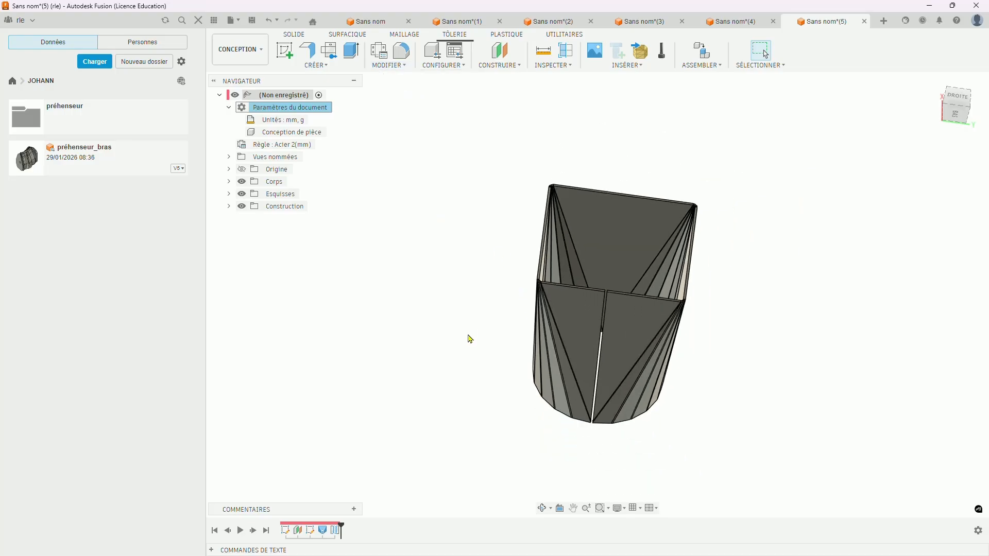
scroll(662, 352, up, 2)
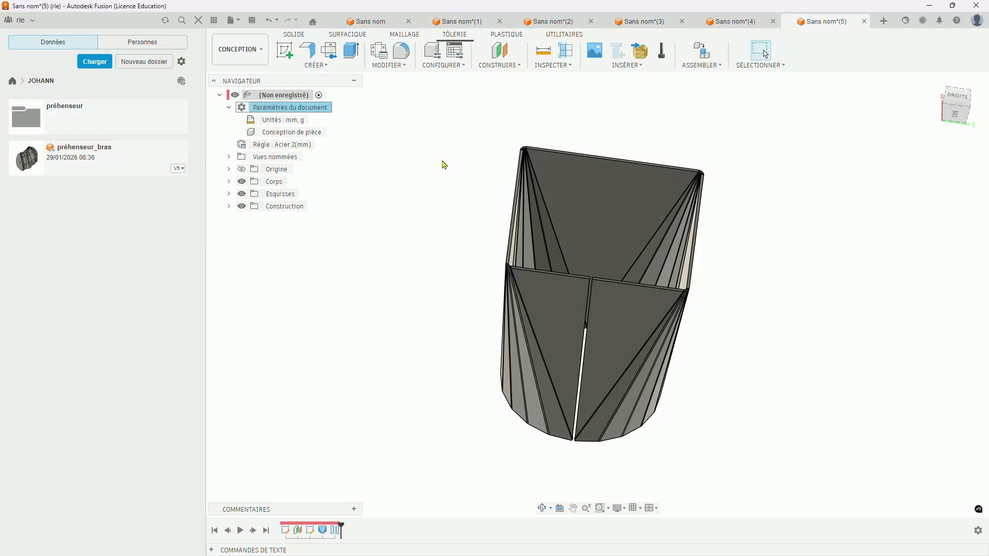
- Create a flat pattern with the large triangular face opposite the rip as the fixed face, and return to the folded part
click(337, 52)
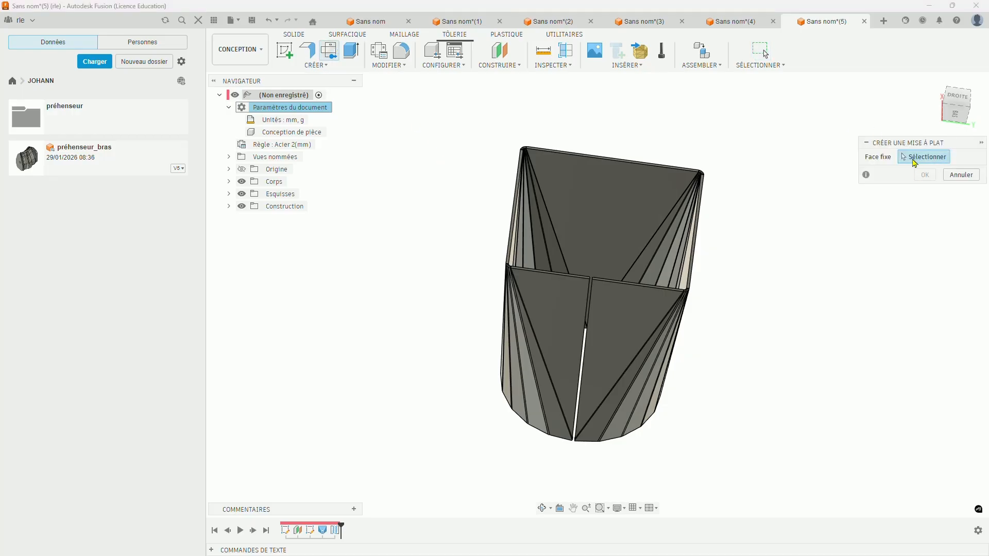
click(634, 191)
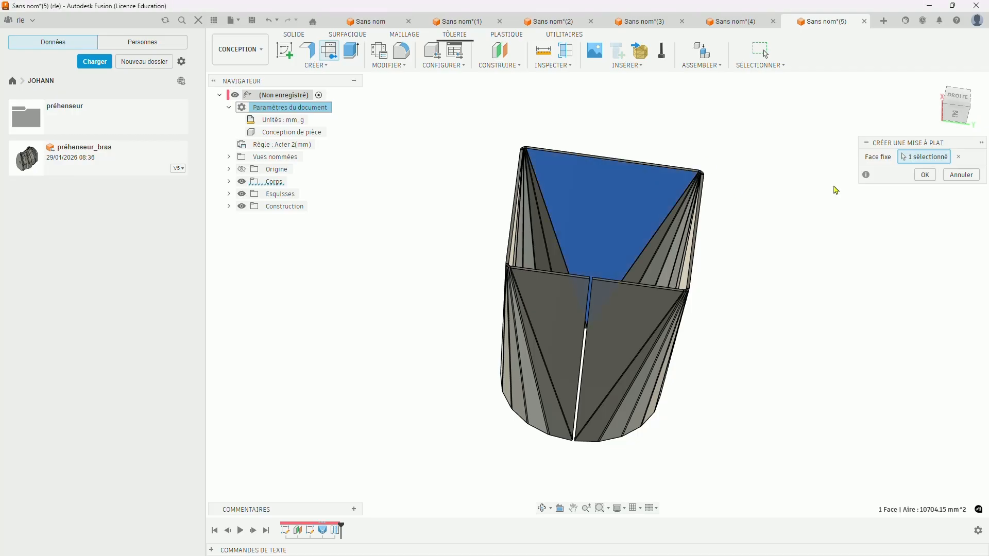
click(925, 175)
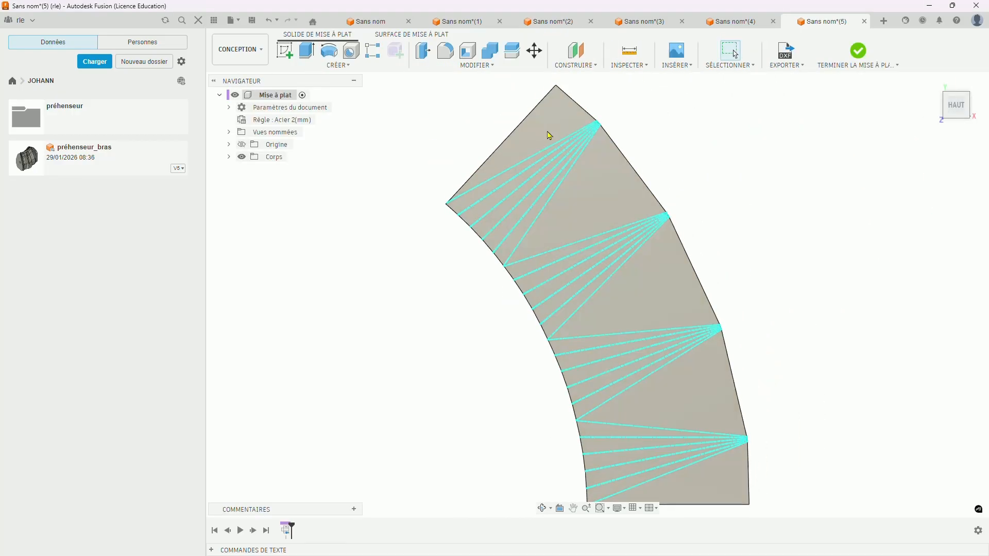
scroll(549, 149, up, 10)
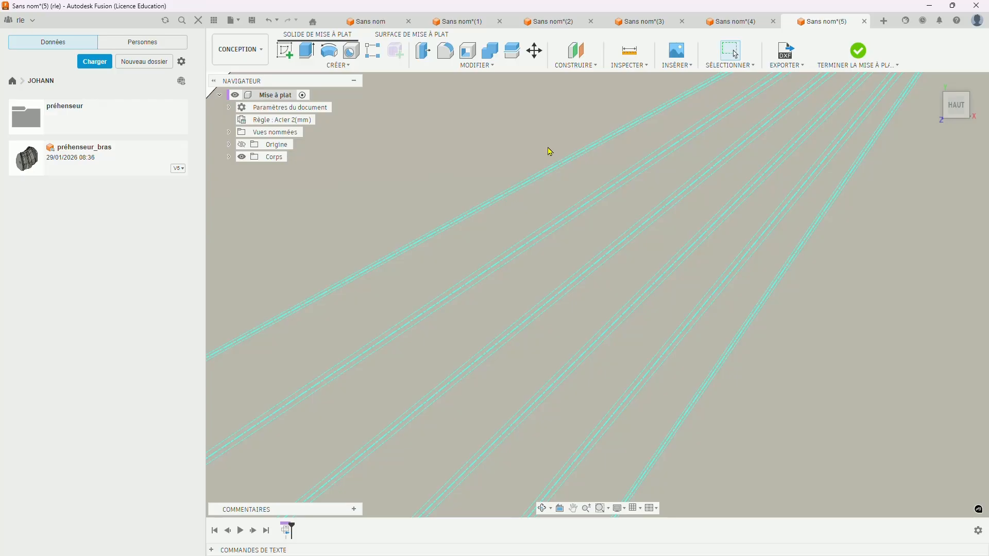
scroll(549, 150, down, 6)
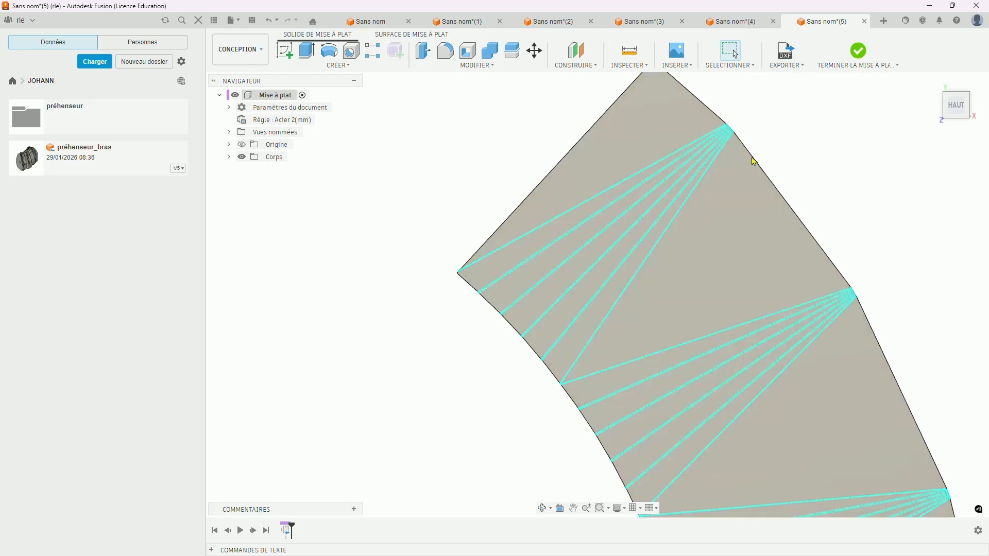
scroll(822, 150, down, 2)
scroll(503, 187, down, 3)
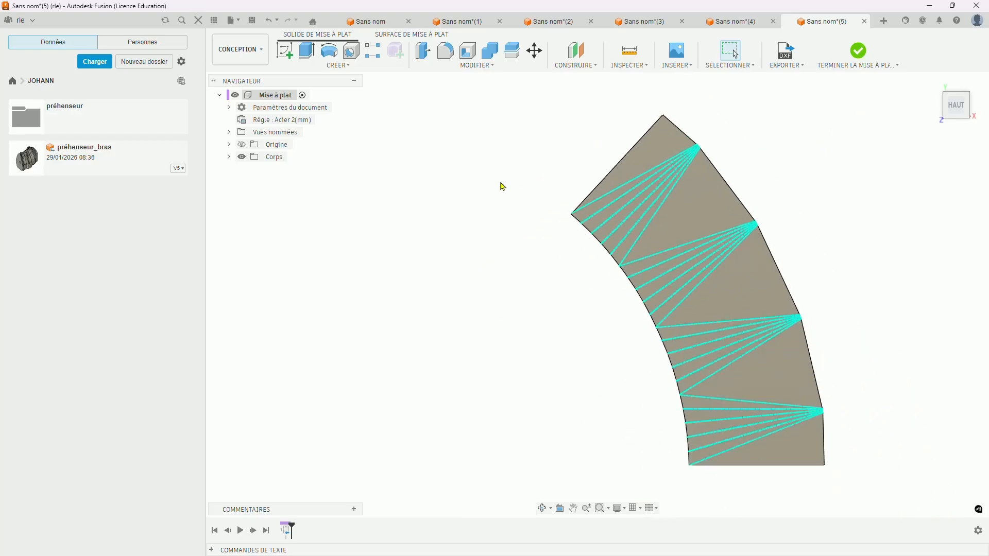
click(863, 56)
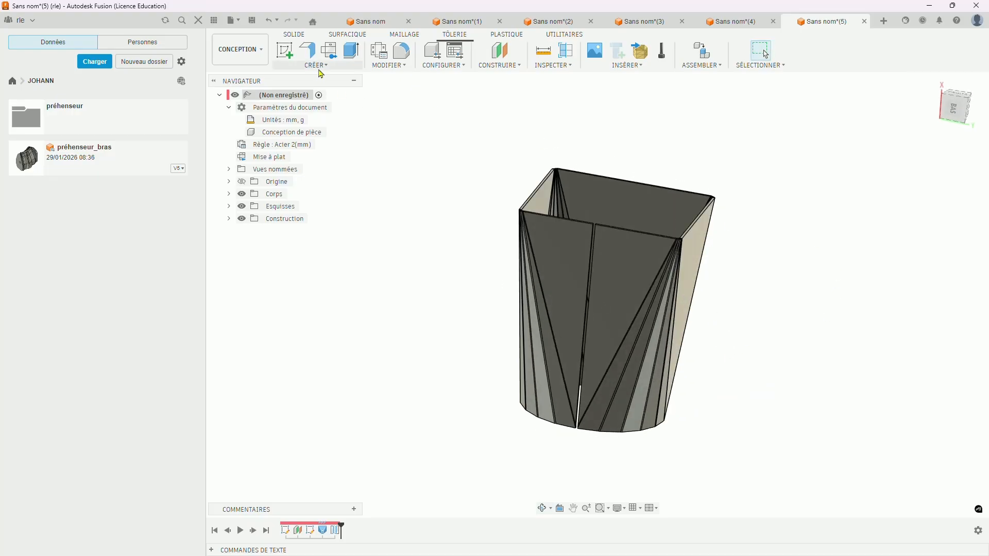
click(400, 53)
scroll(649, 207, up, 6)
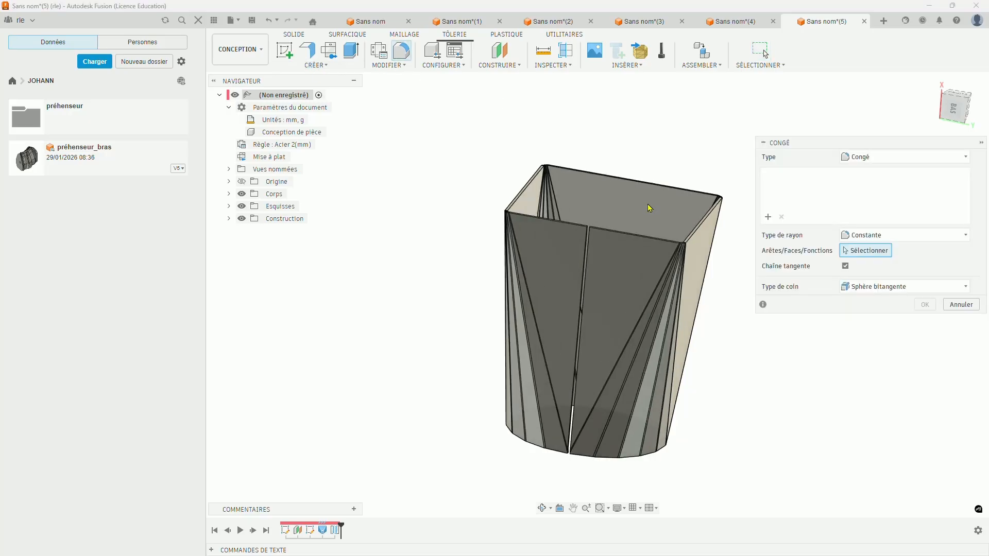
scroll(567, 244, up, 3)
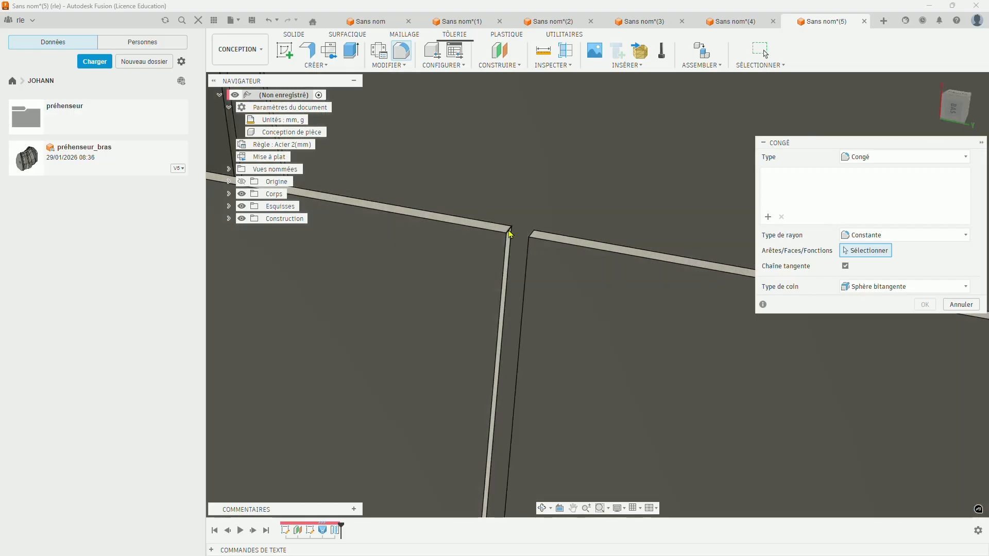
click(513, 230)
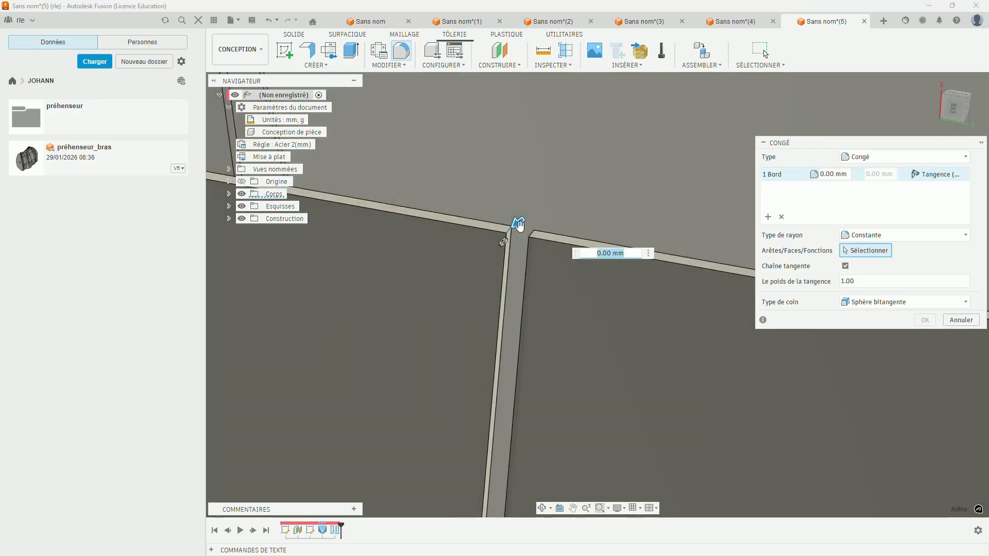
drag(518, 224, 477, 253)
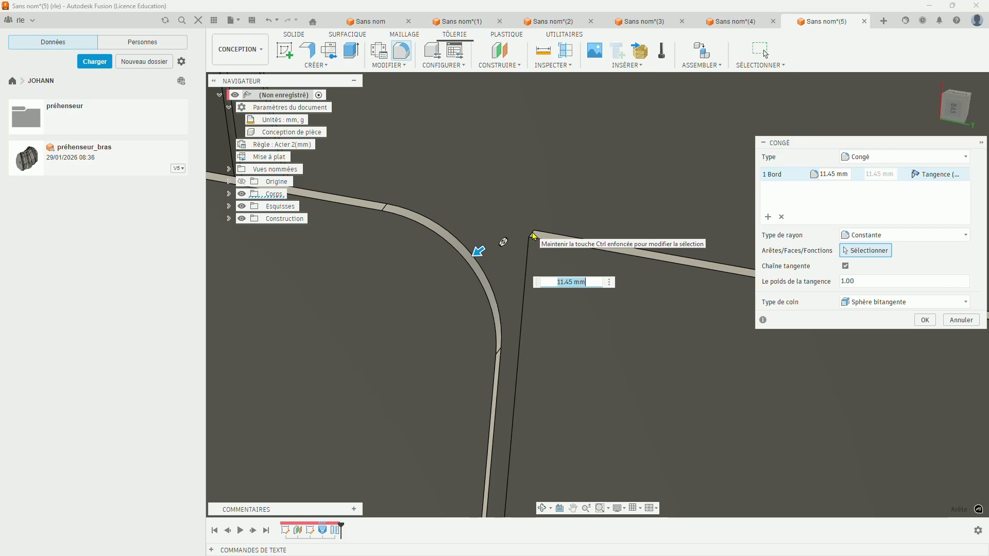
key(Escape)
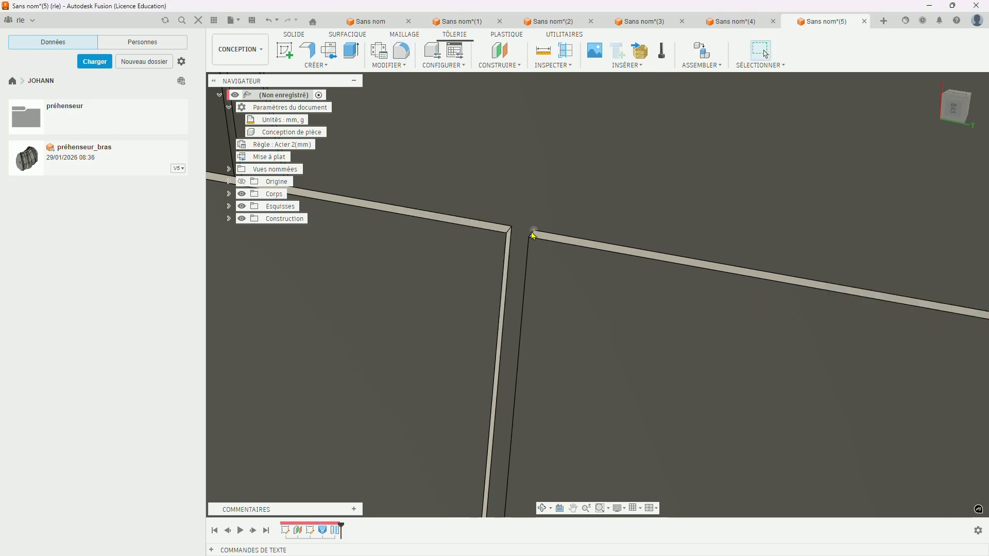
- Fillet the two square-end corners on either side of the rip with a constant radius of about 24 mm
click(407, 57)
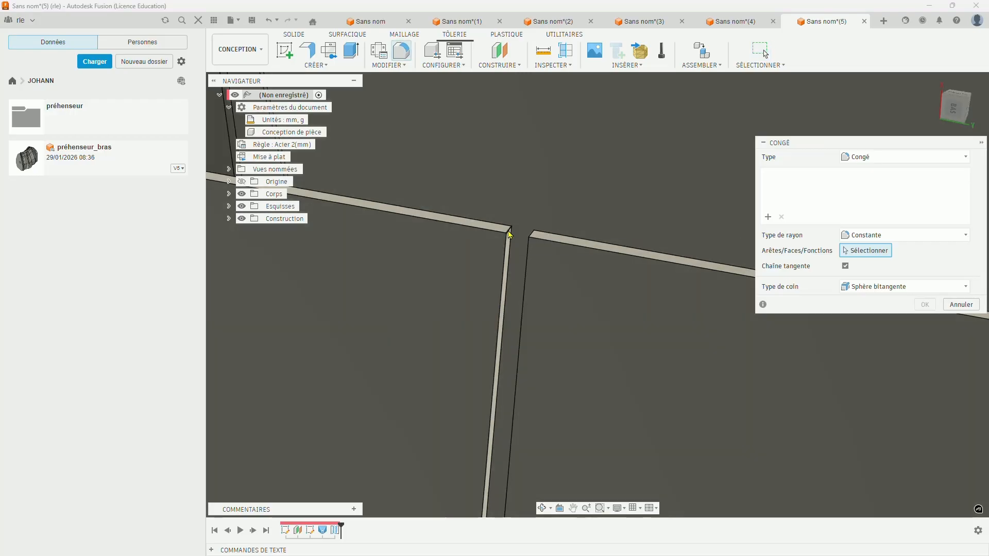
click(508, 235)
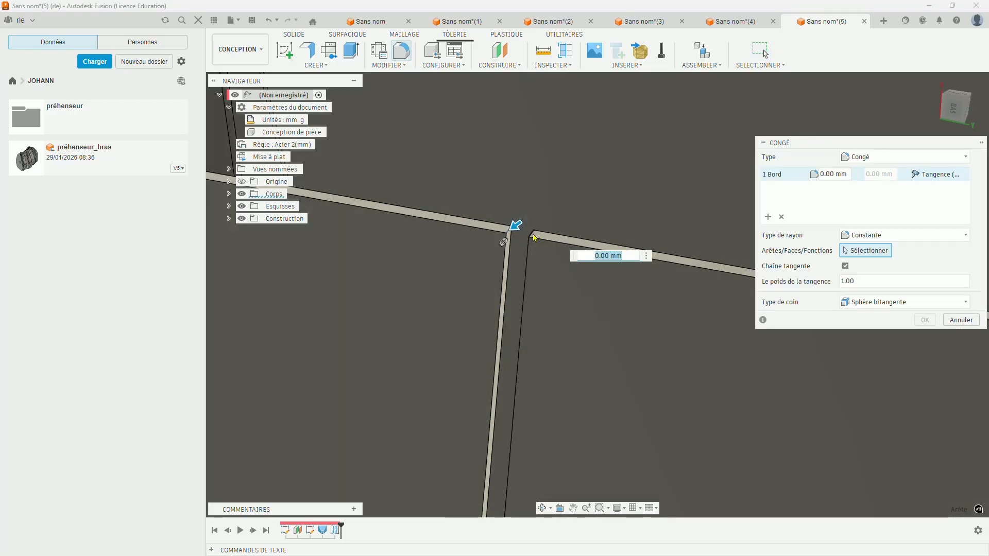
click(534, 238)
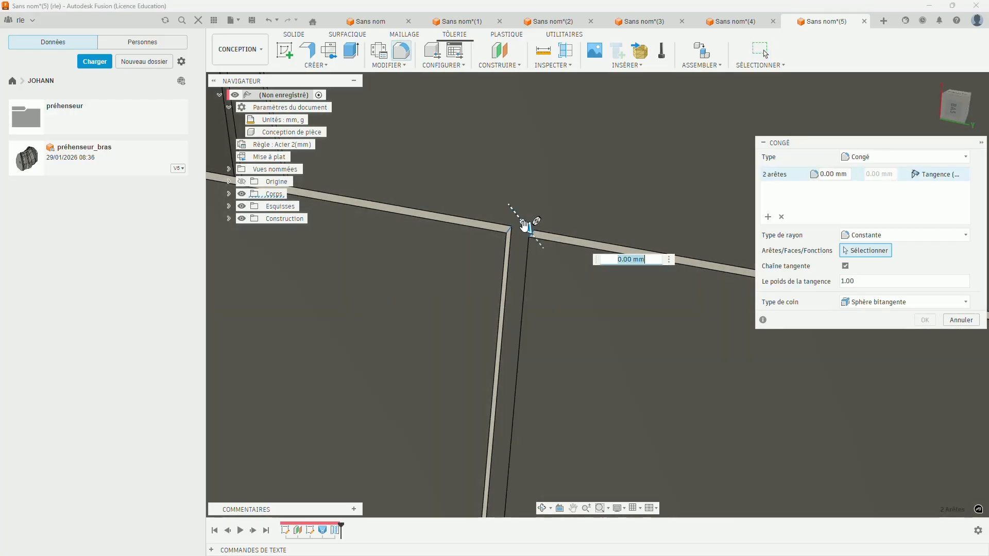
drag(524, 224, 597, 327)
scroll(508, 256, down, 2)
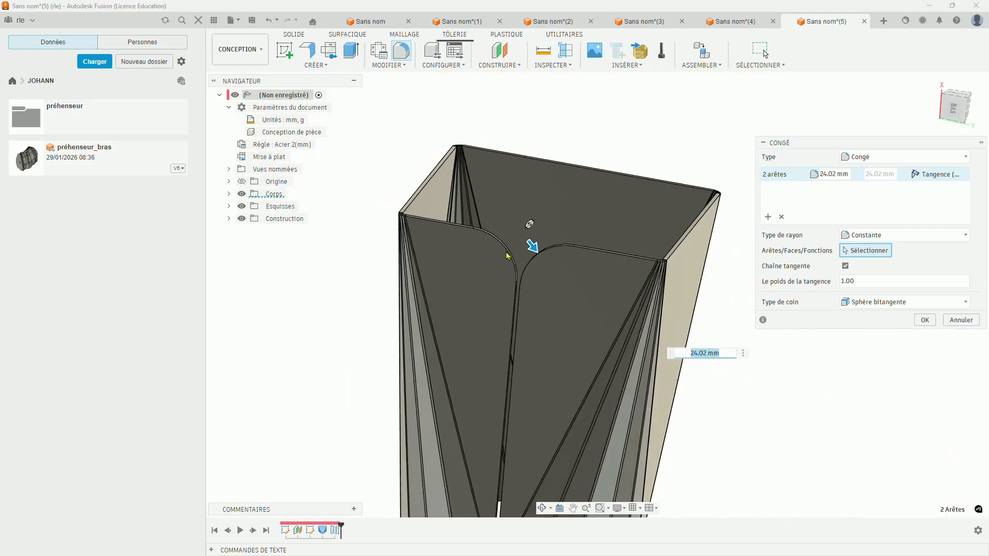
scroll(524, 261, up, 2)
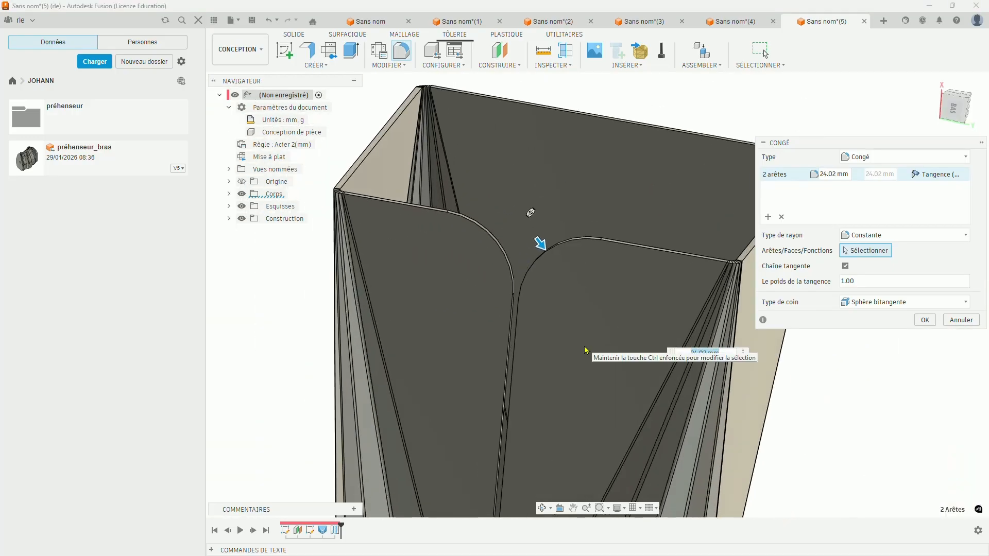
mouse_move(538, 296)
shift+middle_down()
mouse_move(597, 282)
mouse_move(527, 283)
mouse_move(518, 265)
mouse_move(538, 288)
shift+middle_up()
scroll(552, 251, up, 3)
scroll(551, 252, up, 3)
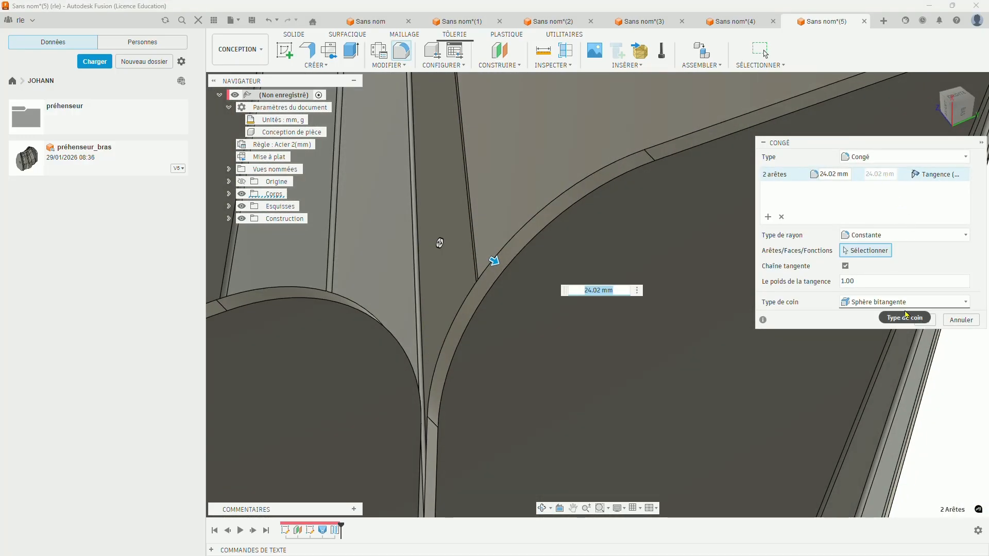
click(924, 319)
scroll(733, 262, down, 3)
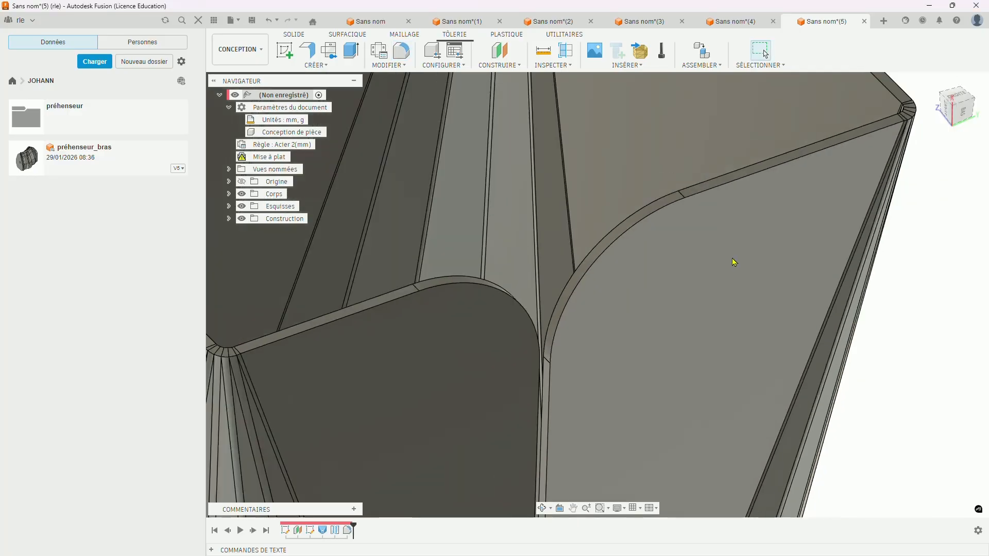
scroll(734, 262, down, 6)
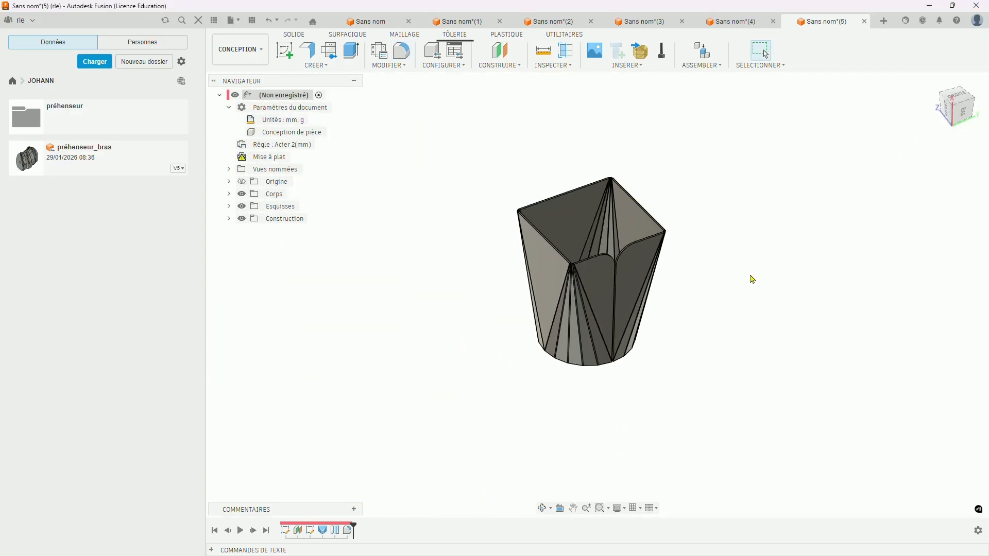
- Sketch a diagonal line about 83 mm long across one ripped panel, from its square-end edge to its rip edge, and finish the sketch
click(330, 67)
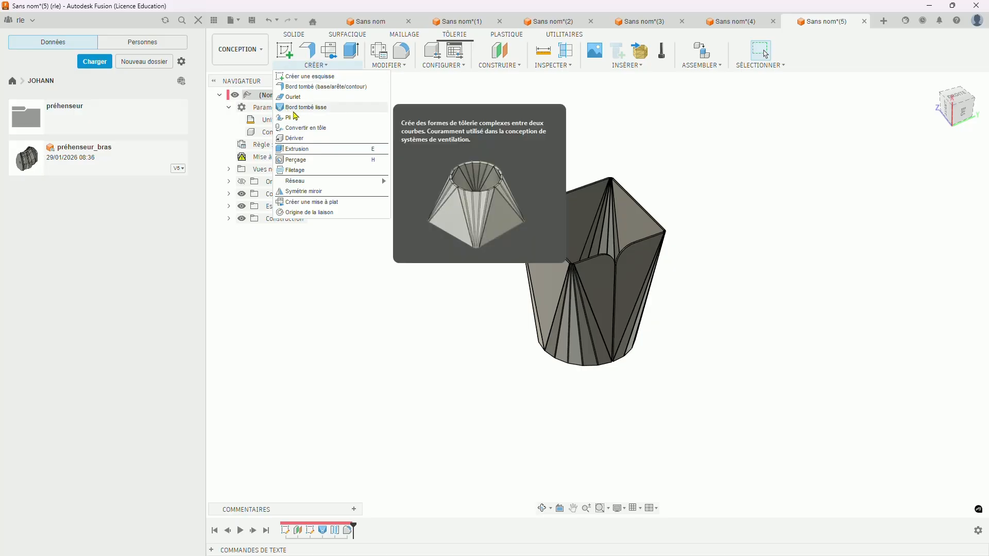
click(309, 76)
click(641, 260)
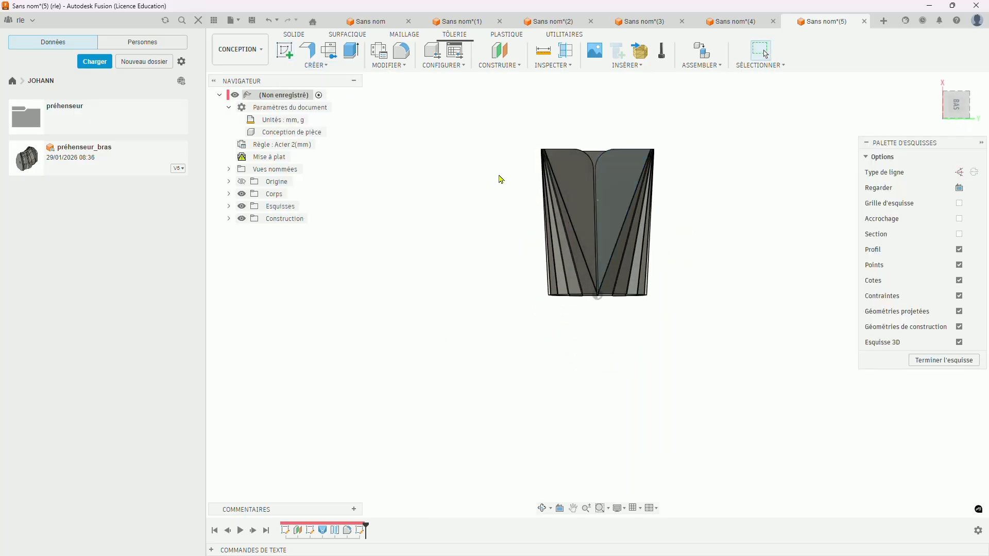
key(l)
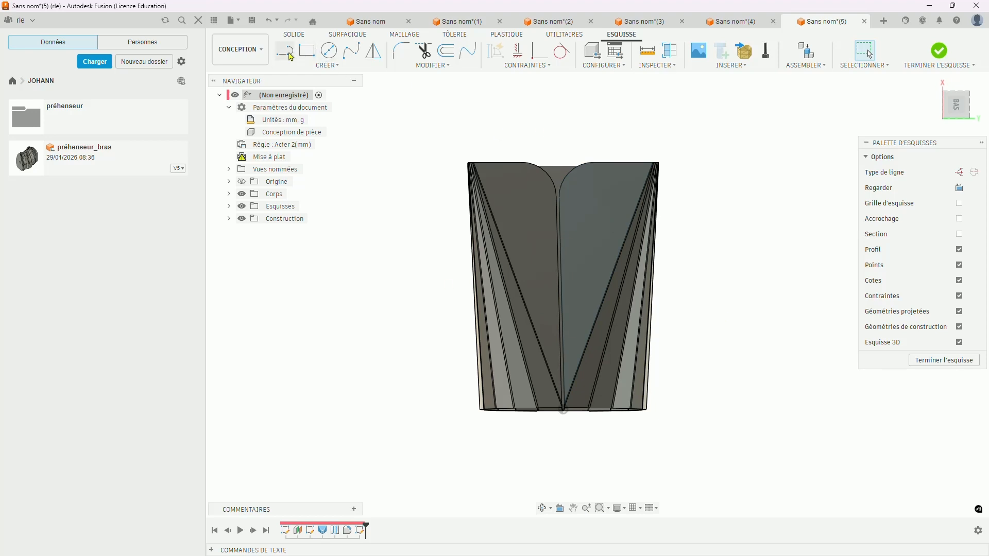
click(633, 163)
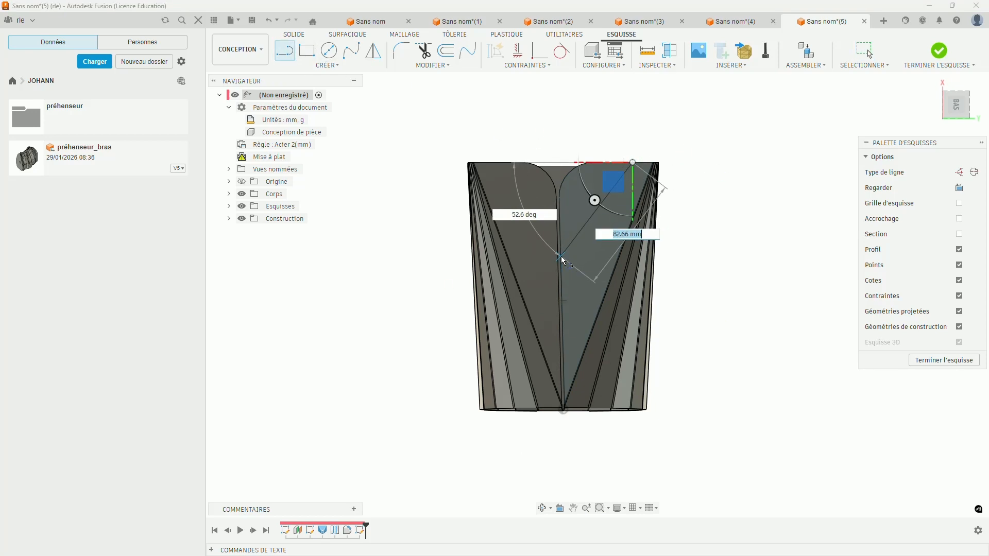
click(561, 256)
key(Escape)
scroll(625, 163, up, 5)
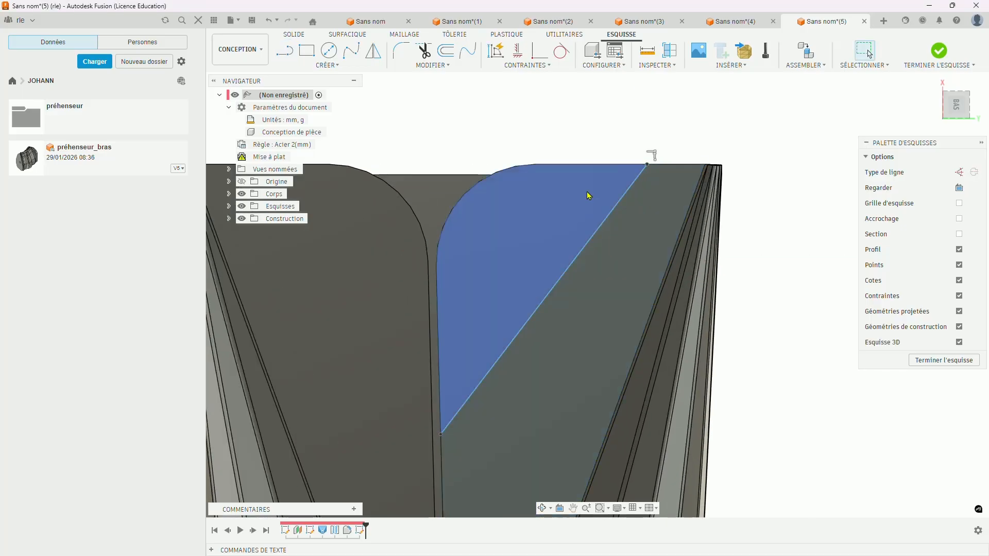
click(974, 359)
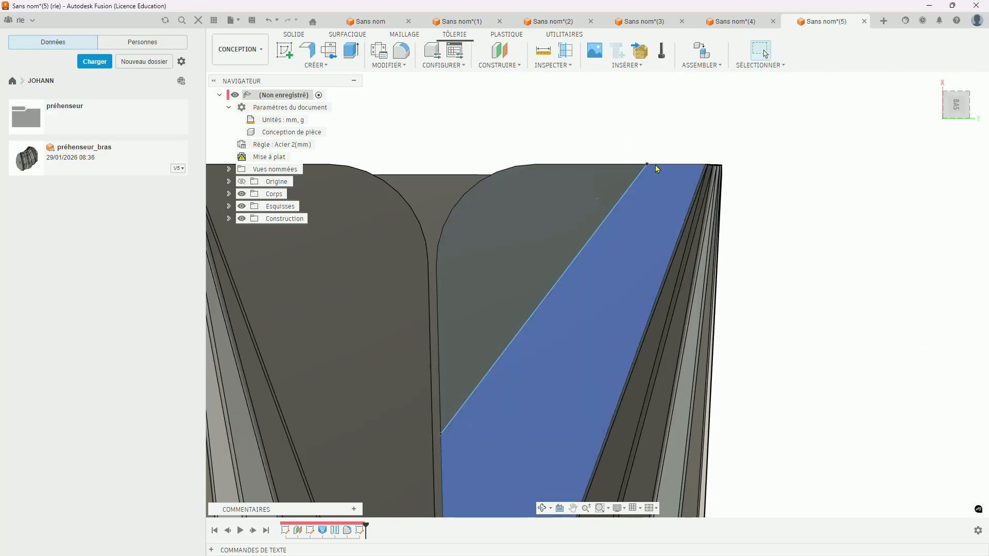
- Bend the part 90° along the sketched diagonal line in the unflipped direction, with the panel's rounded corner as the fixed side
scroll(814, 201, down, 3)
shift+middle_drag(814, 201, 420, 71)
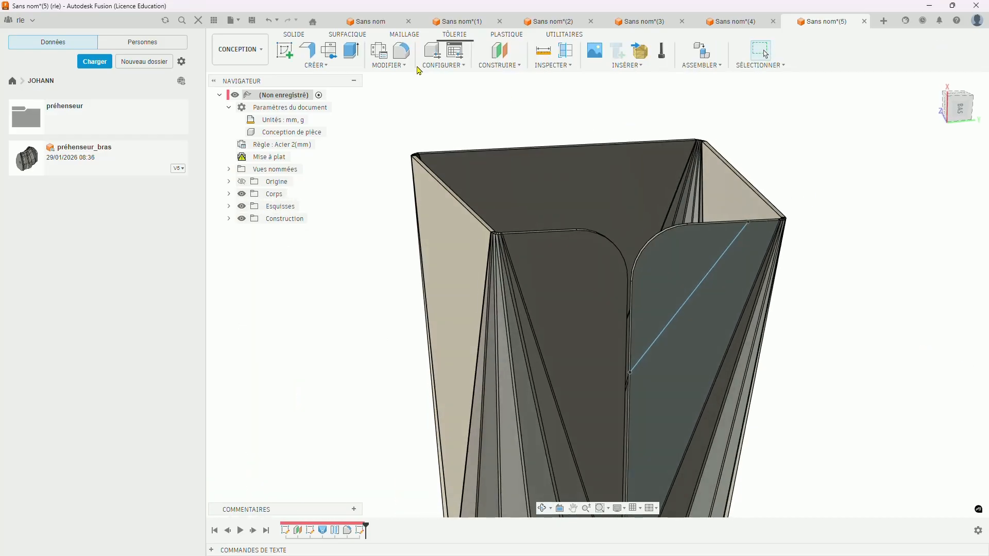
click(320, 66)
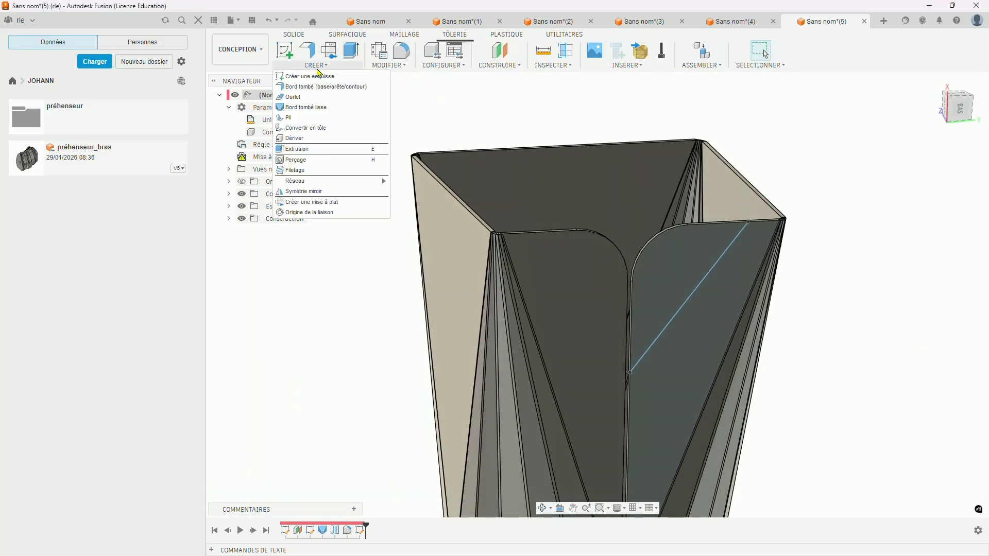
click(299, 124)
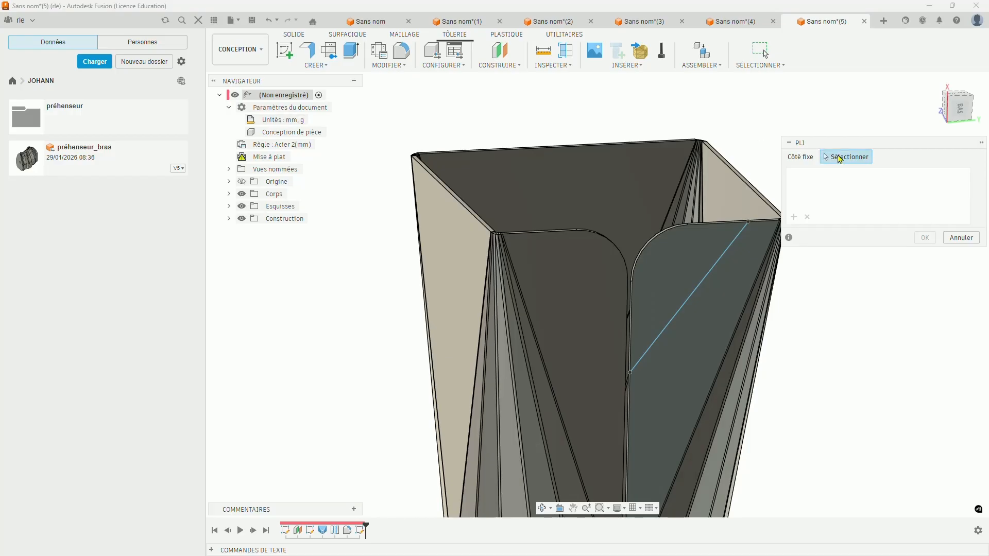
click(721, 255)
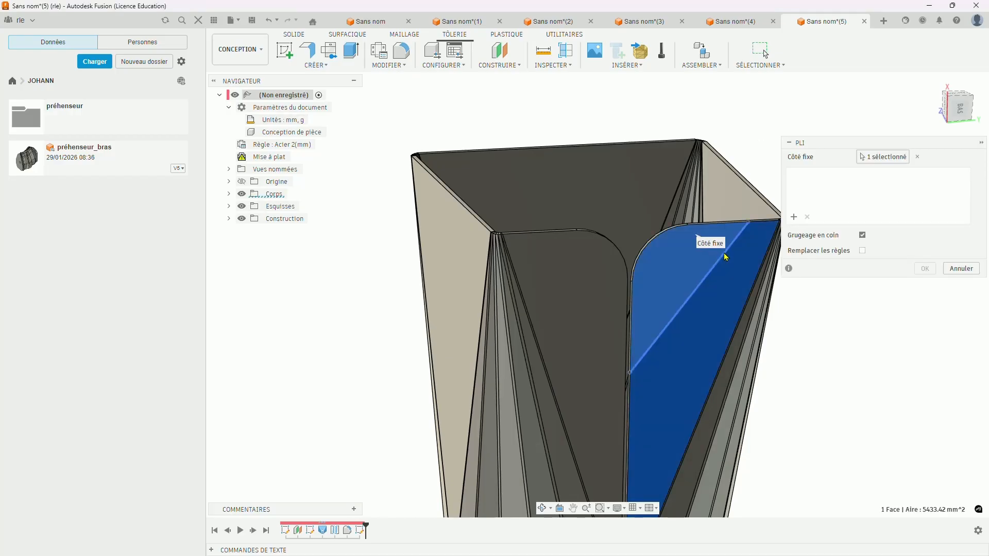
click(725, 257)
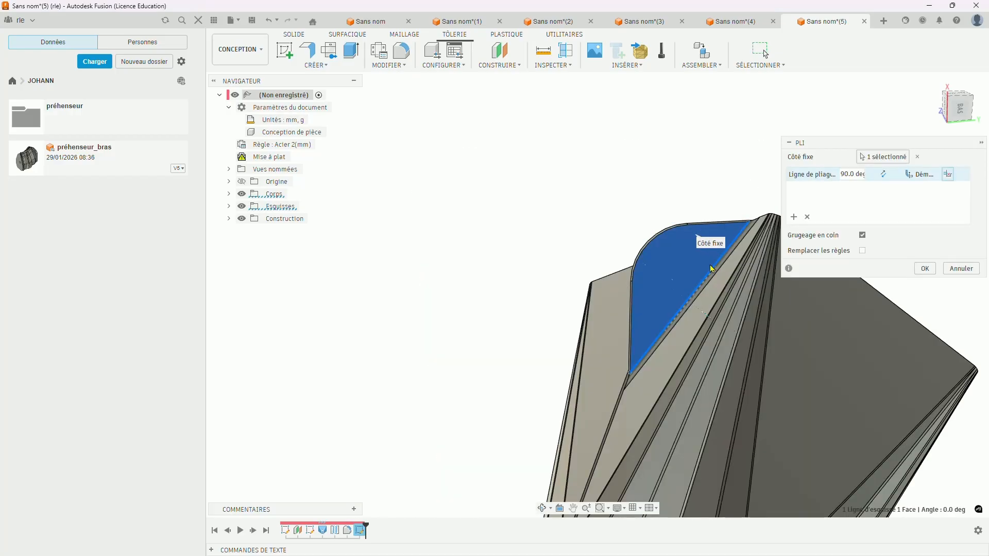
click(885, 174)
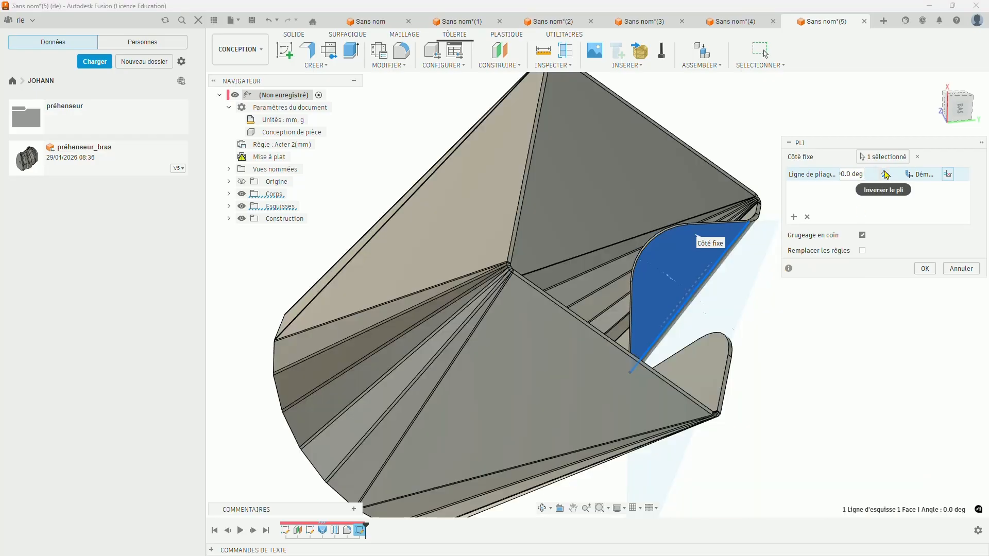
click(884, 177)
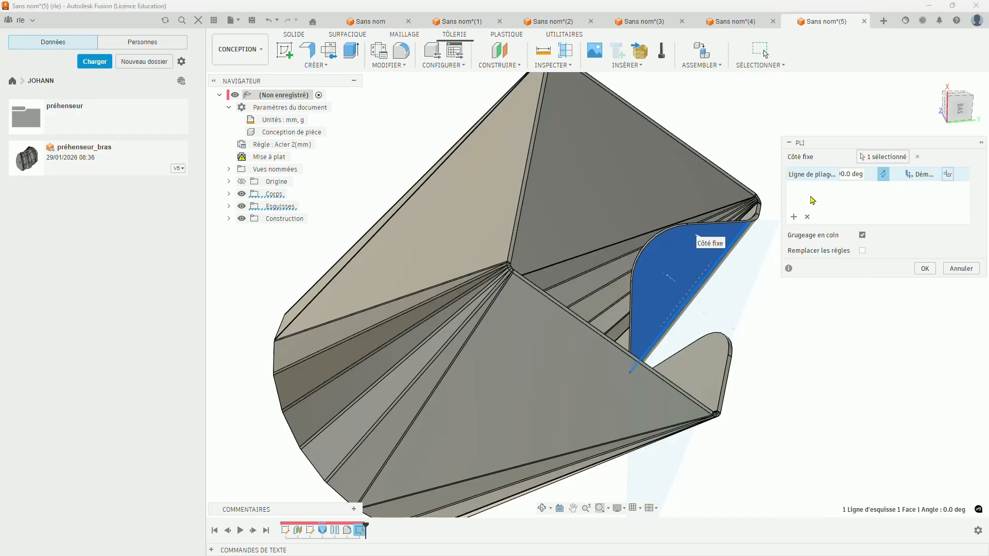
scroll(541, 213, down, 3)
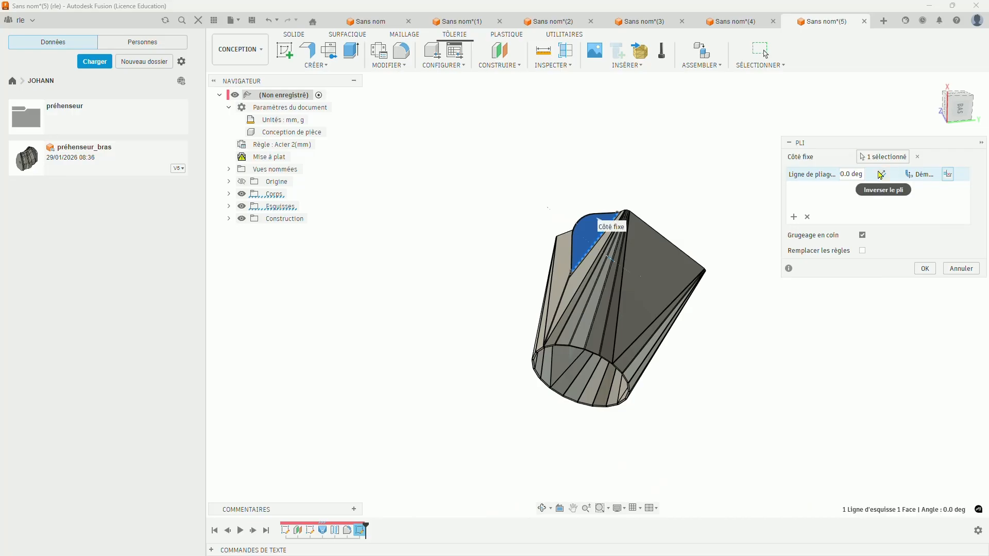
click(925, 269)
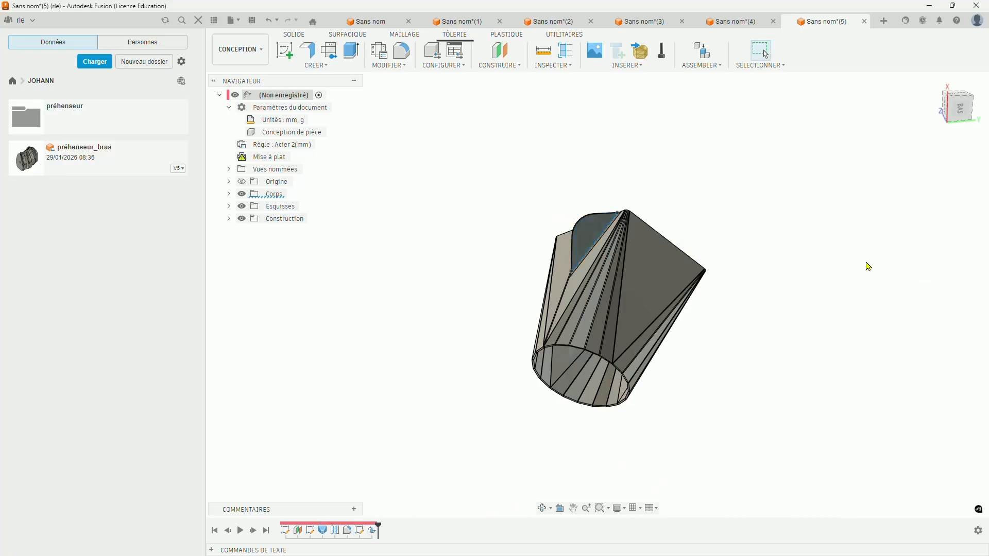
- Sketch a diagonal line across the other ripped panel, from its square-end edge to its rip edge, and finish the sketch
shift+middle_drag(712, 212, 704, 311)
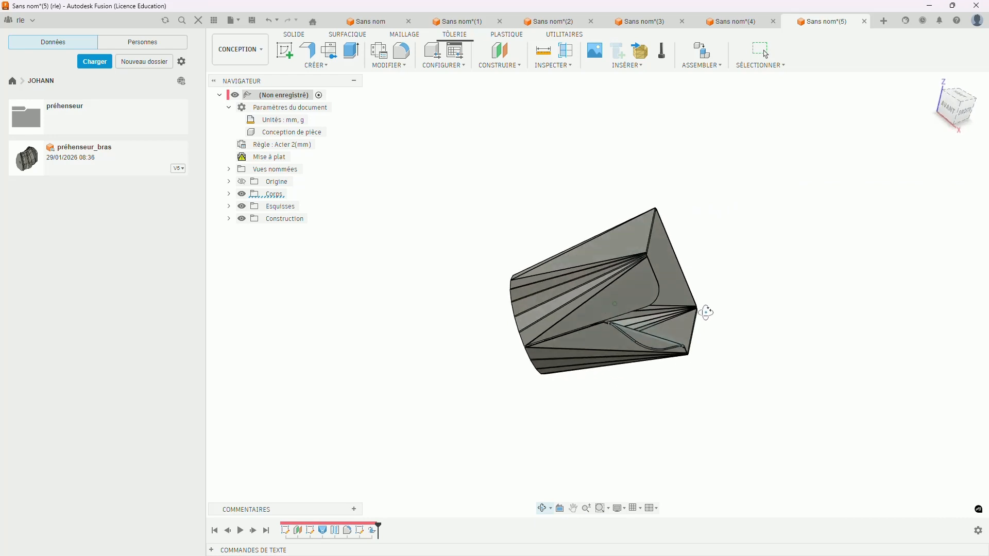
scroll(683, 349, up, 3)
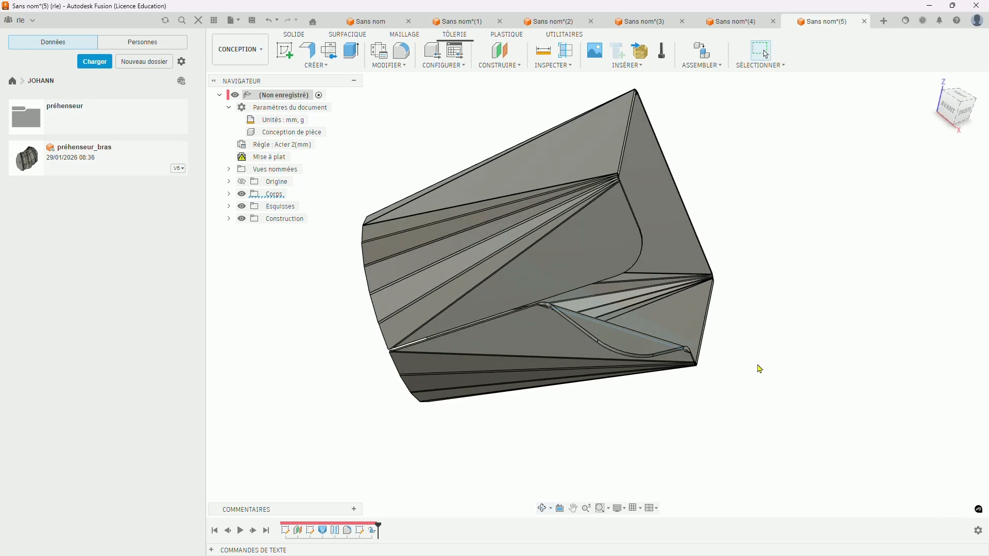
shift+middle_drag(767, 356, 711, 309)
click(510, 183)
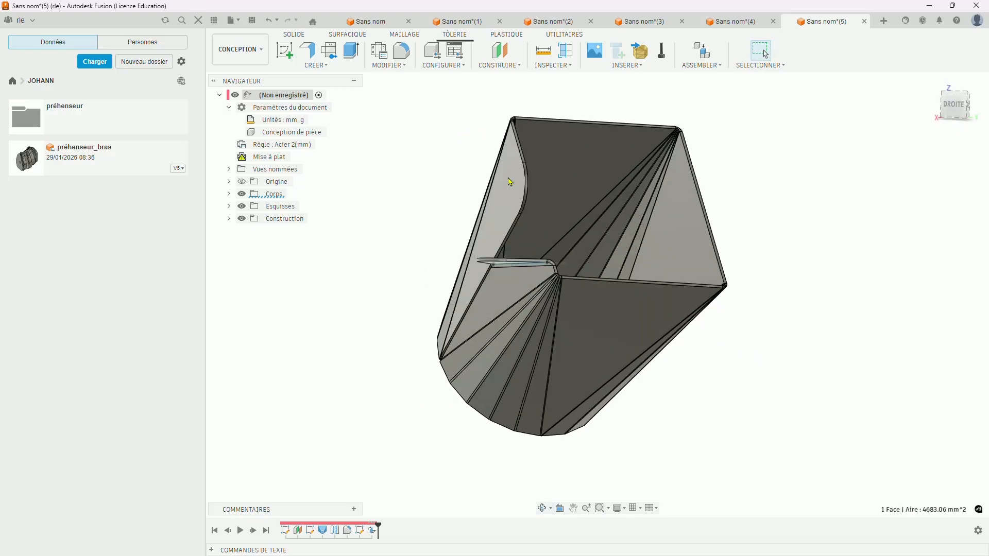
click(292, 57)
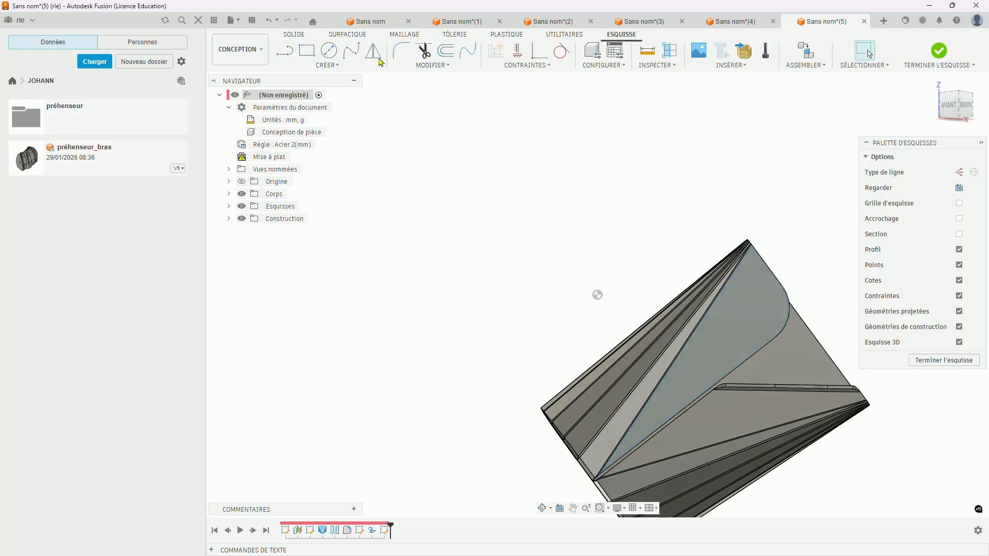
click(291, 55)
scroll(796, 291, up, 4)
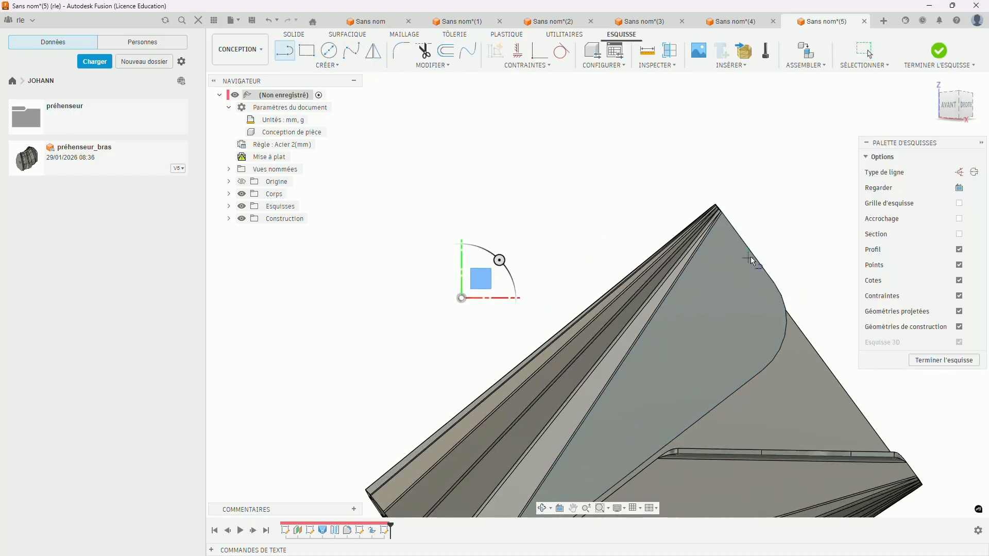
click(747, 248)
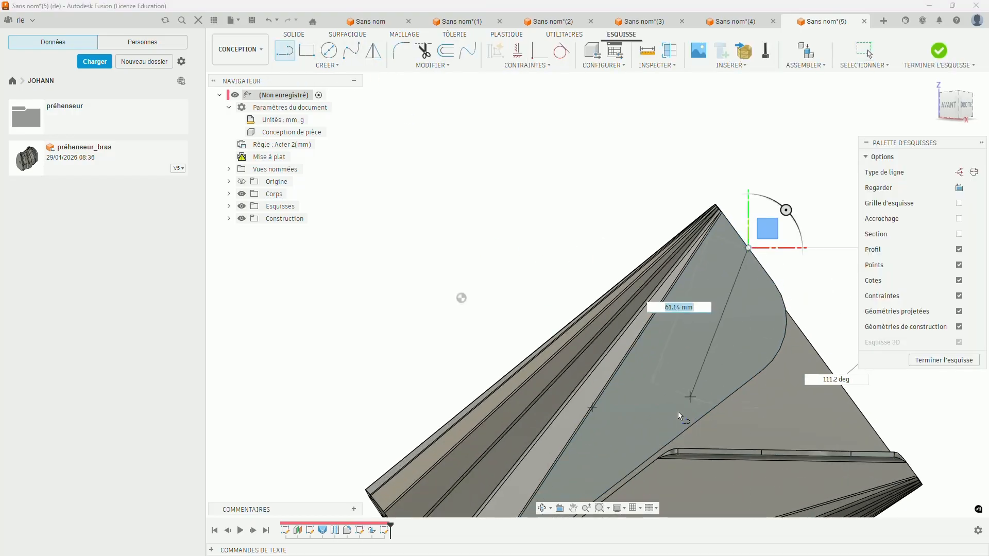
click(660, 450)
click(938, 364)
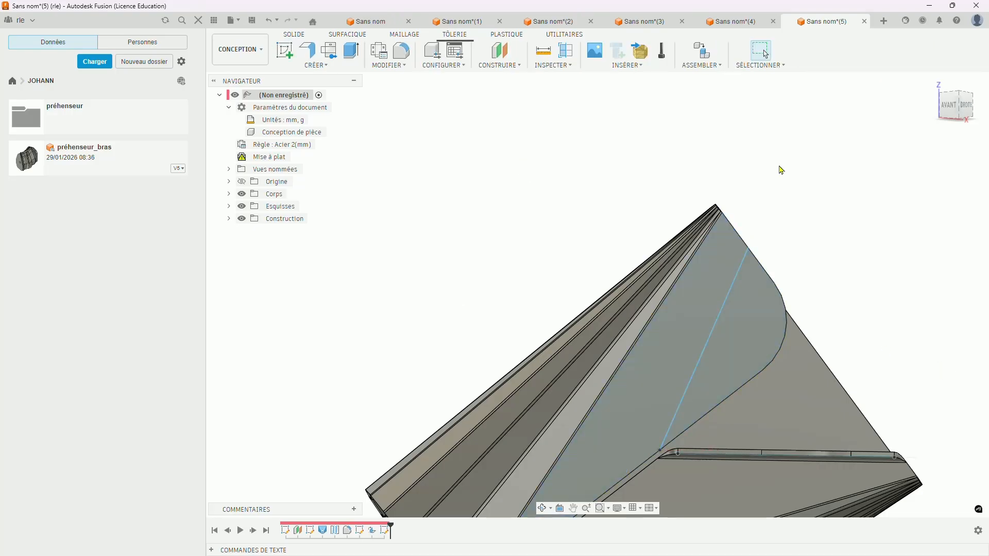
- Bend the second ripped panel 90° along its sketched diagonal line, keeping the side away from the rounded corner fixed and enabling rule overrides
scroll(635, 115, down, 3)
scroll(798, 231, up, 1)
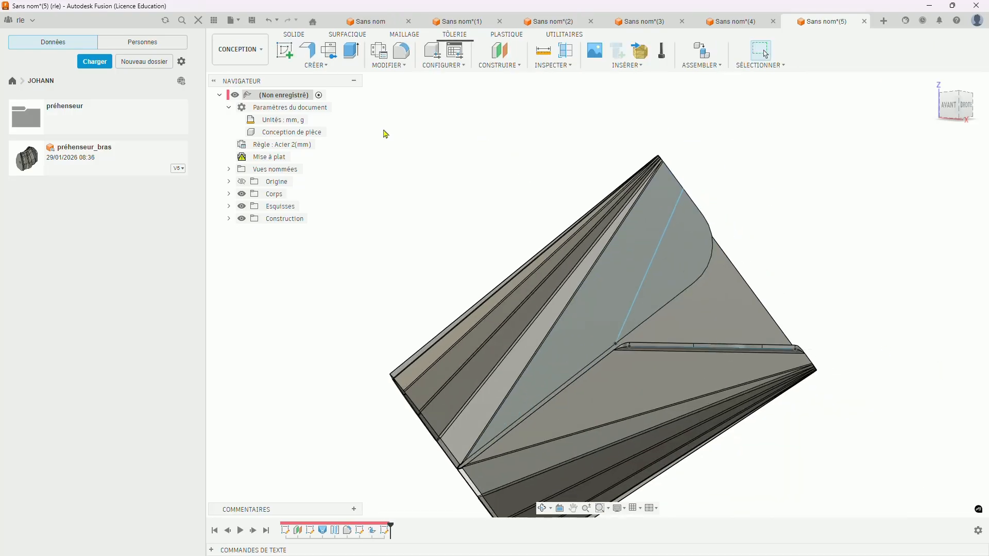
click(316, 66)
click(298, 119)
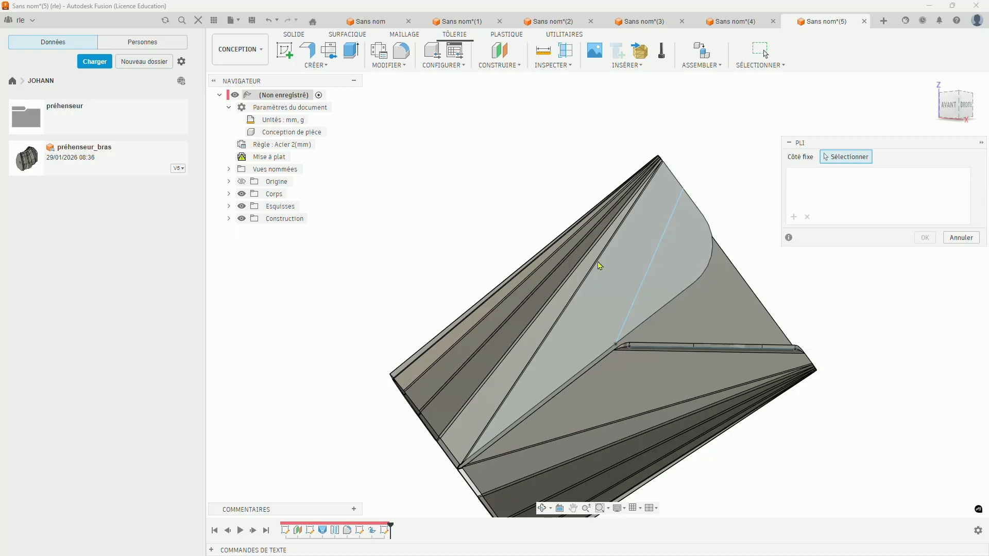
click(612, 267)
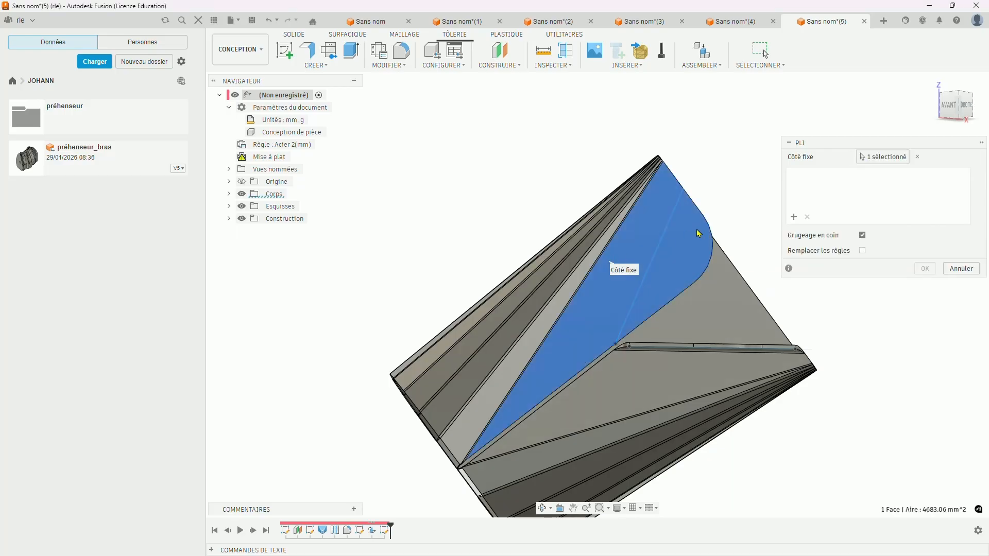
click(663, 242)
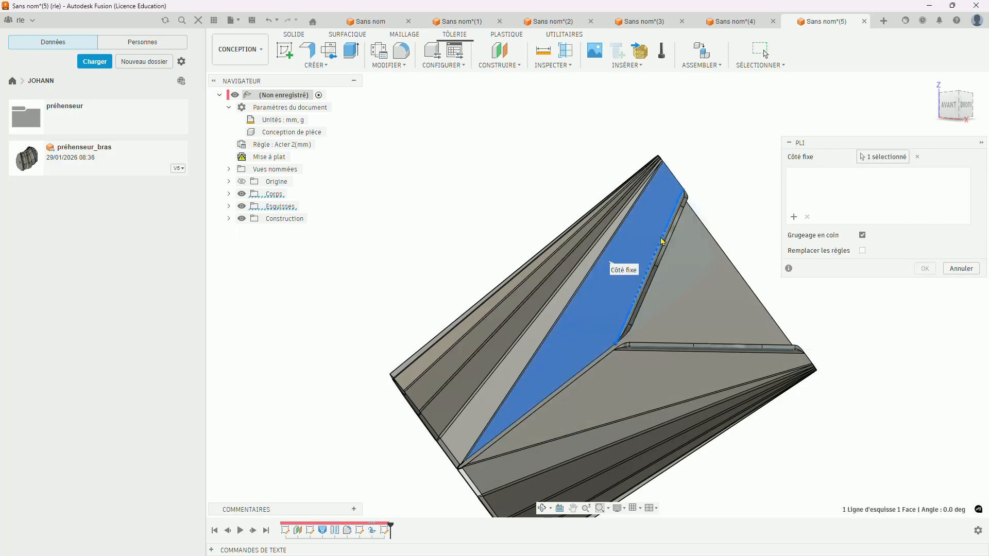
shift+middle_drag(718, 227, 670, 179)
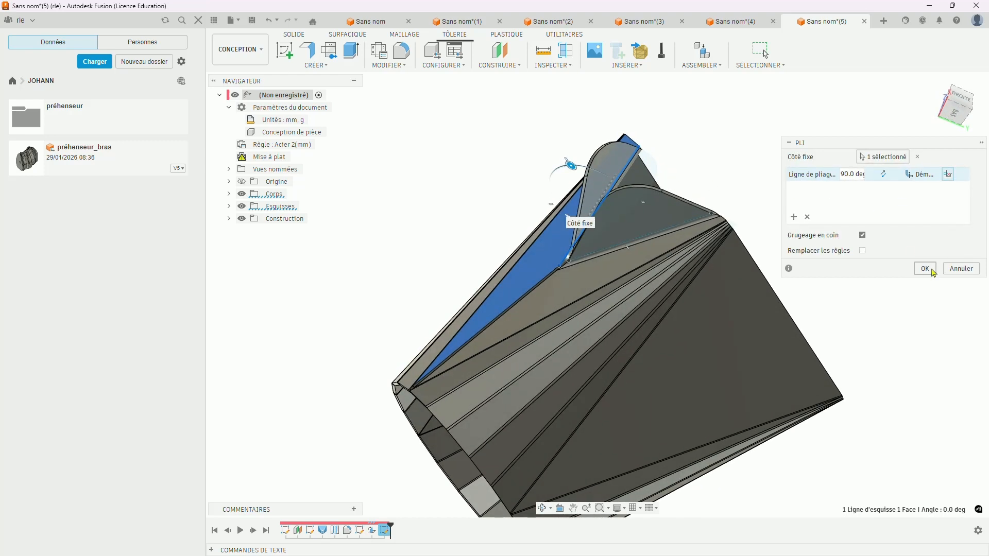
click(862, 251)
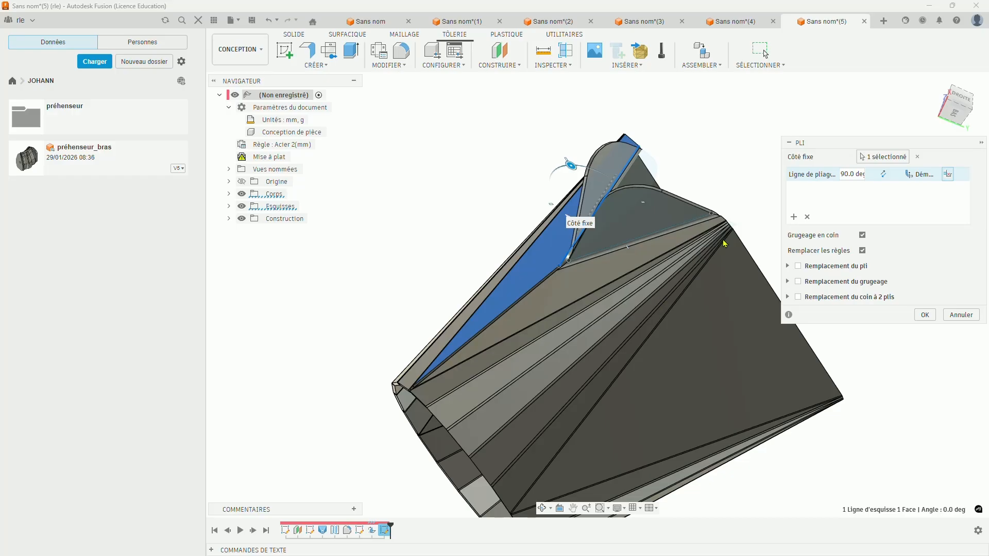
click(924, 314)
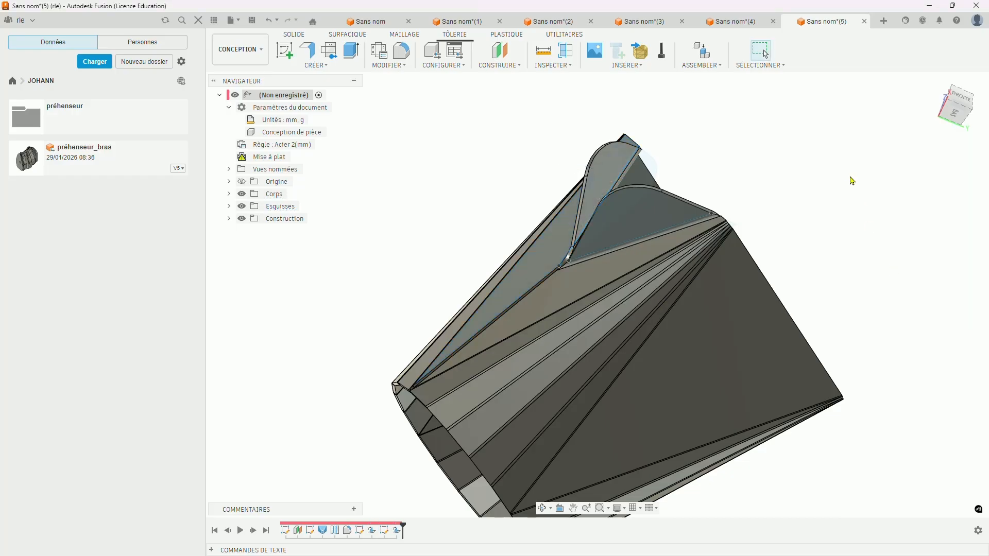
shift+middle_drag(739, 190, 860, 160)
scroll(860, 160, up, 1)
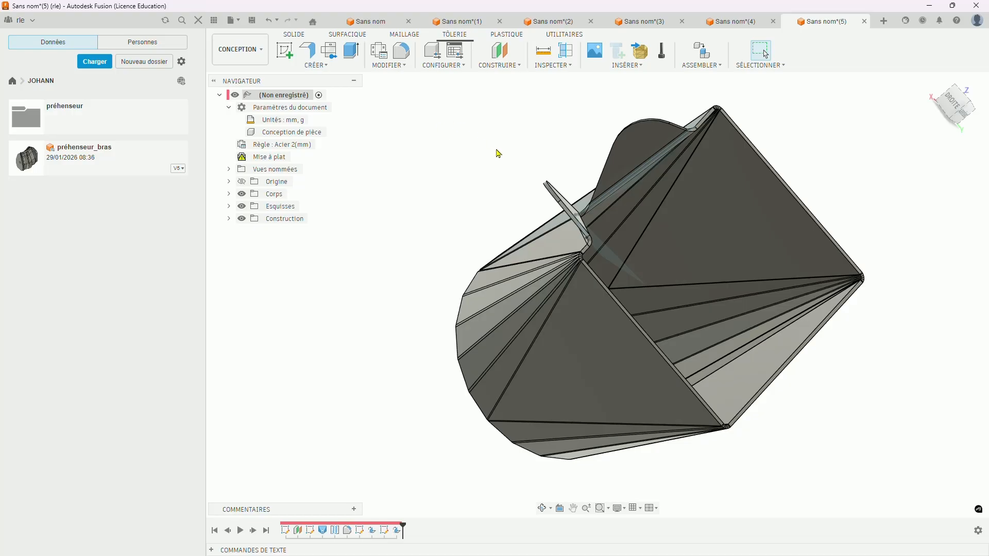
scroll(498, 156, down, 2)
shift+middle_drag(499, 156, 581, 225)
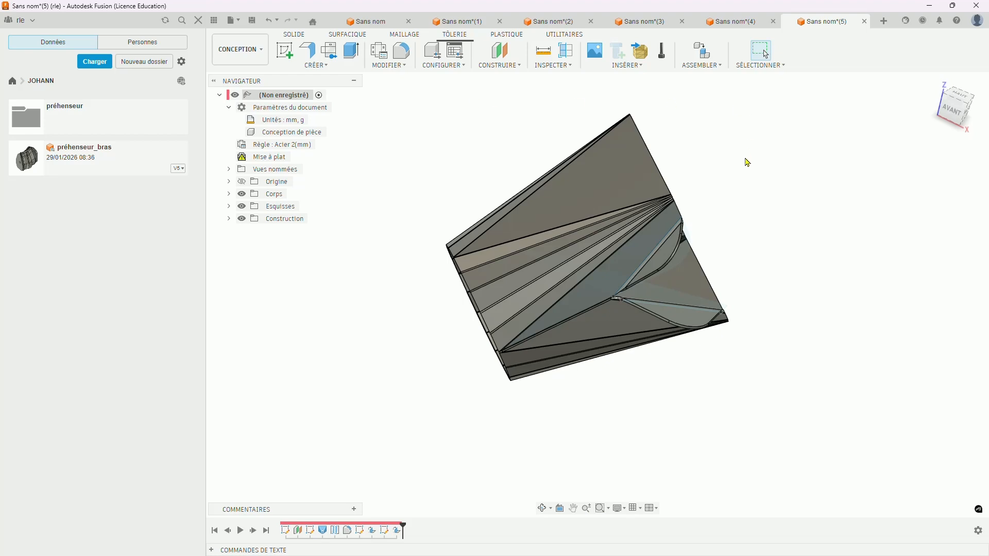
mouse_move(748, 163)
shift+middle_down()
mouse_move(781, 161)
mouse_move(762, 163)
shift+middle_up()
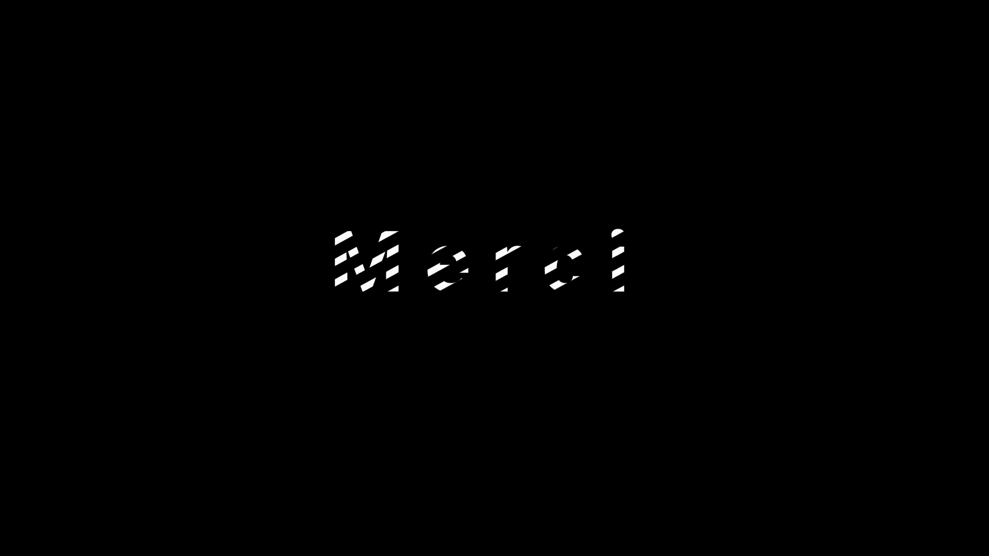